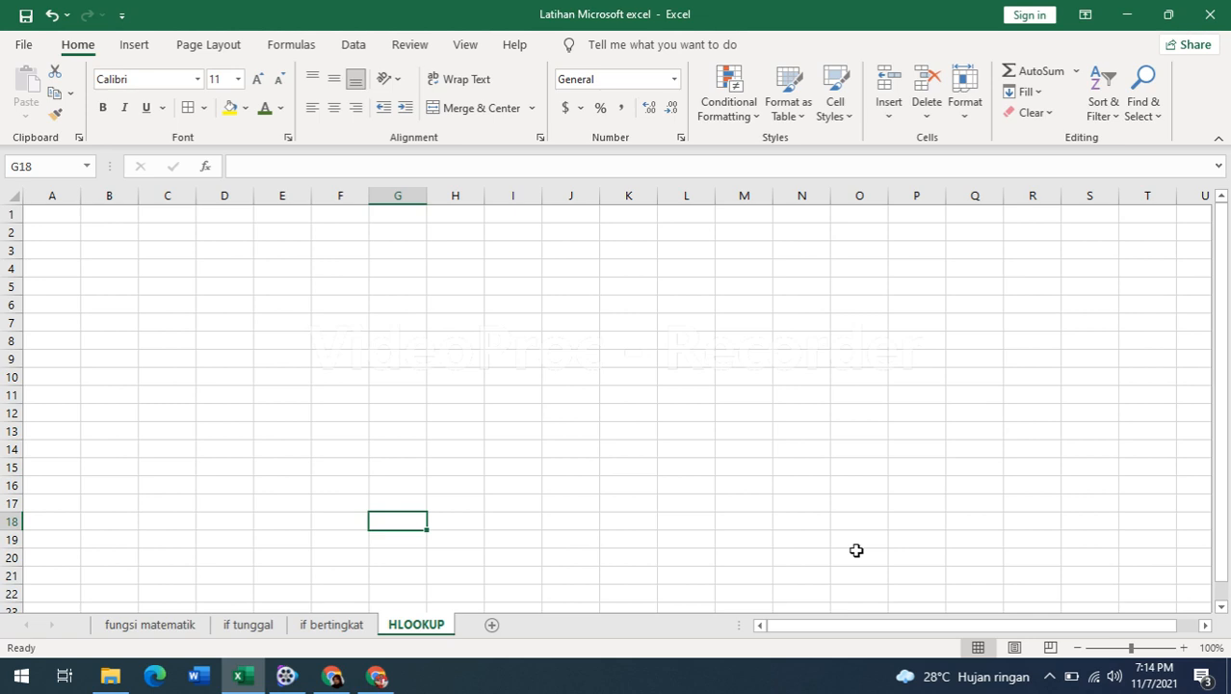
left_click(856, 550)
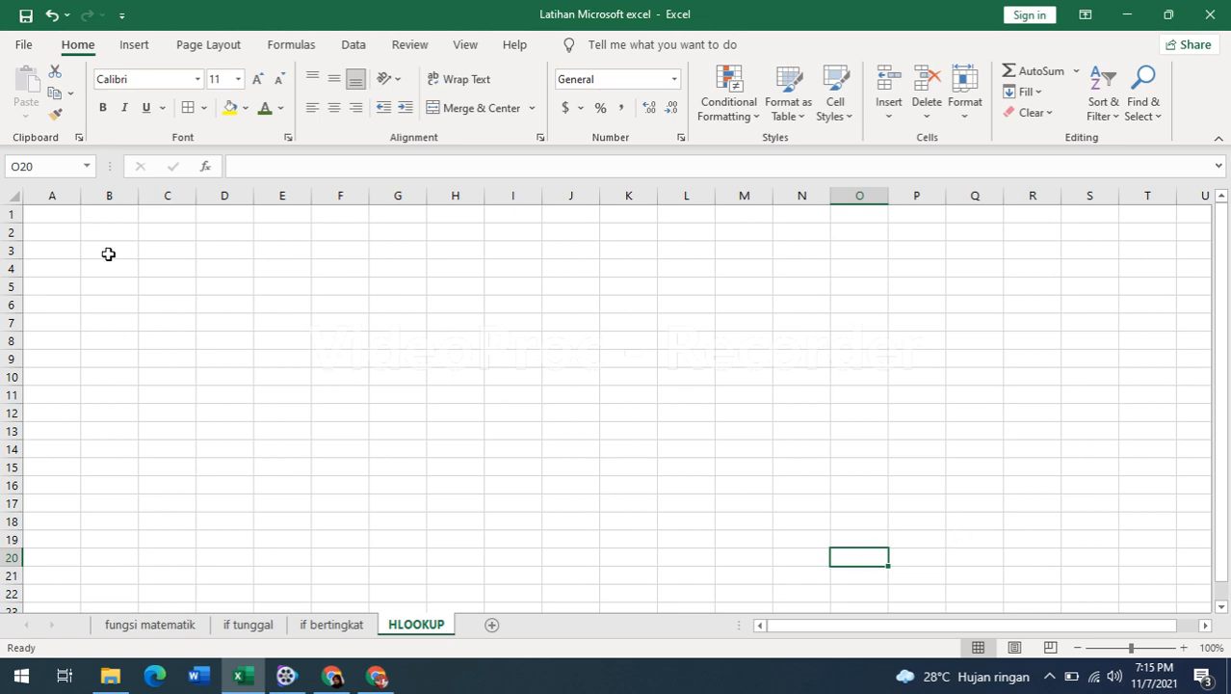
left_click(45, 211)
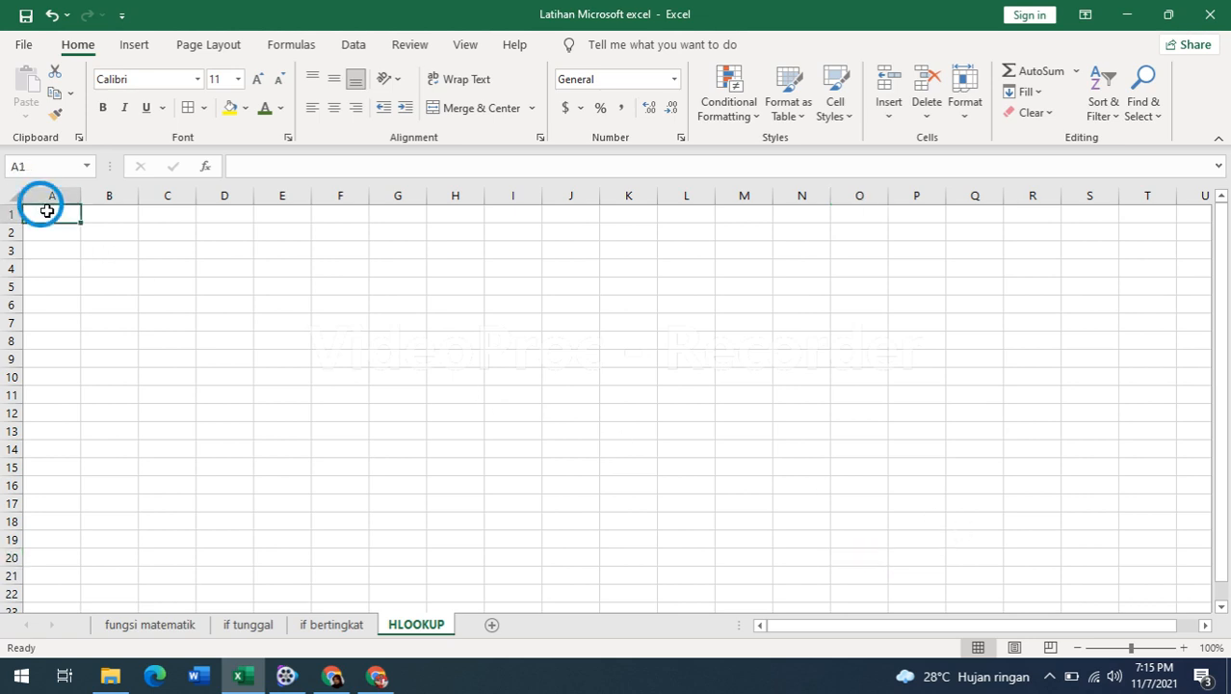
left_click(330, 313)
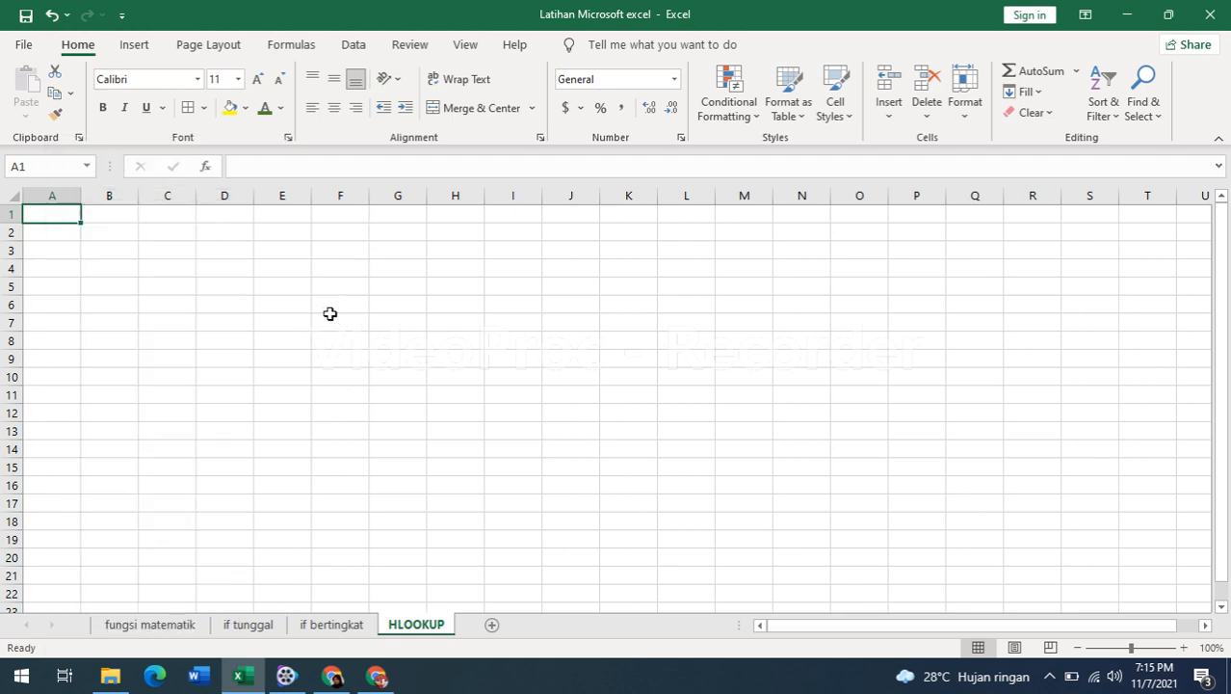
left_click_drag(74, 215, 358, 214)
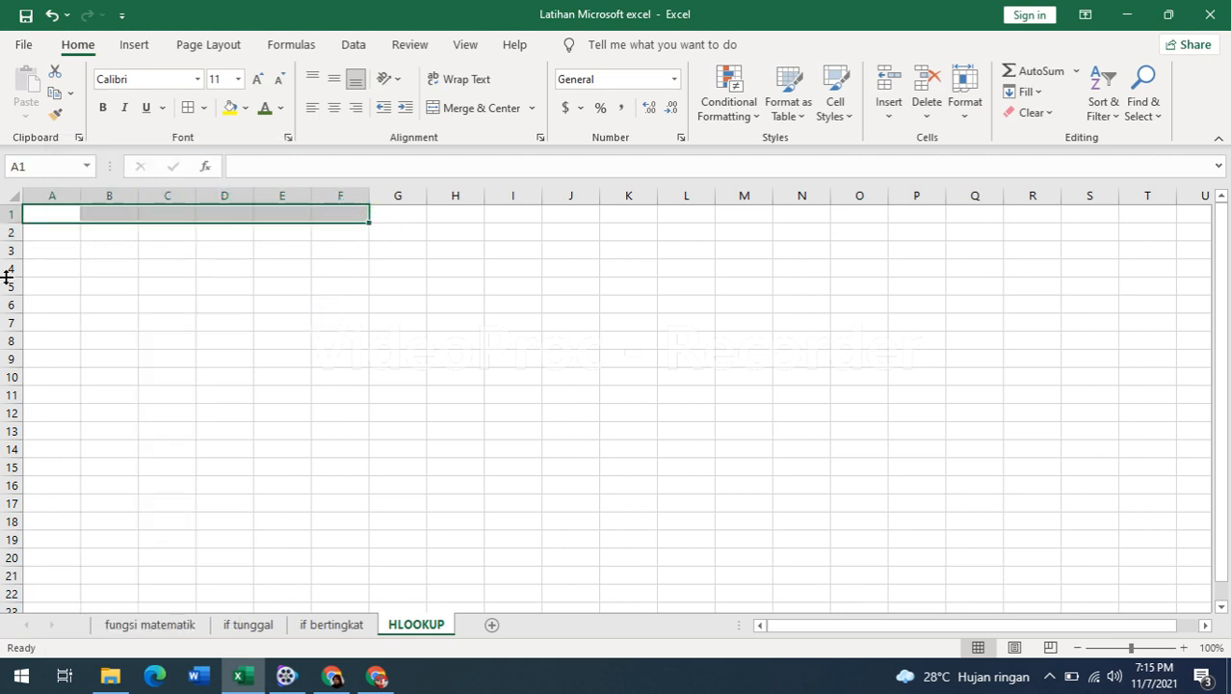
- Enter the column headers "No" in A4 and "Nama pembeli" in B4
left_click(69, 263)
type("nO")
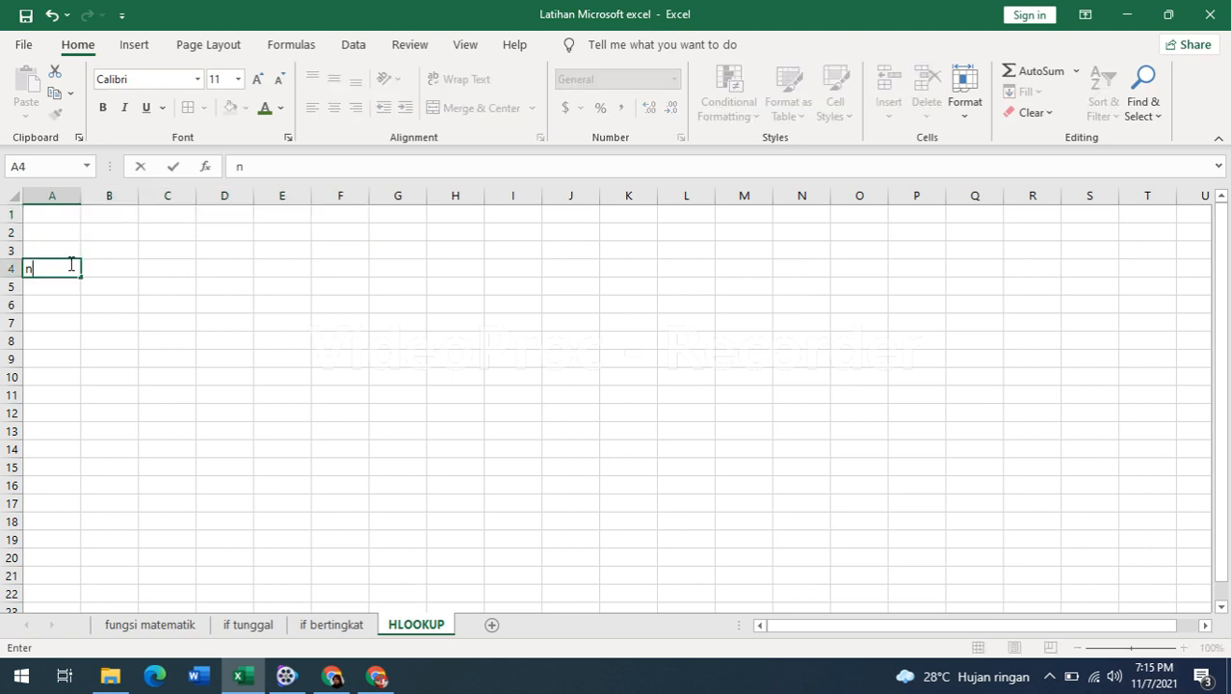
key("BackSpace")
key("BackSpace")
type("No")
key("Tab")
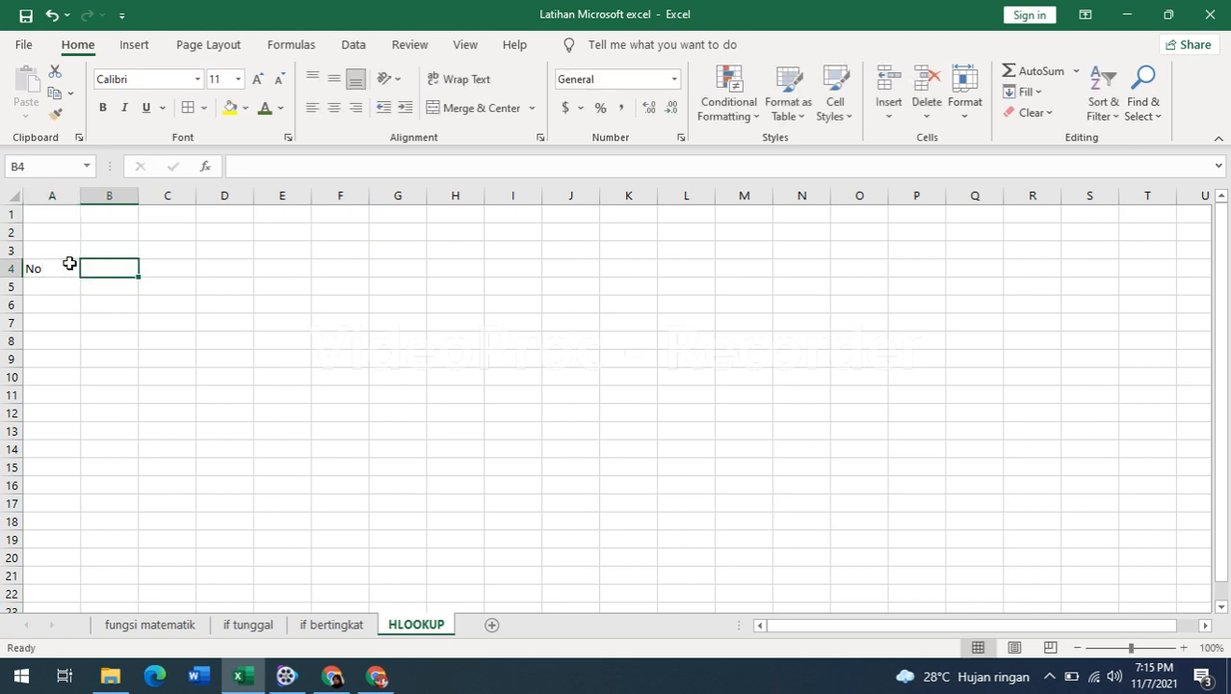
type("Nama ")
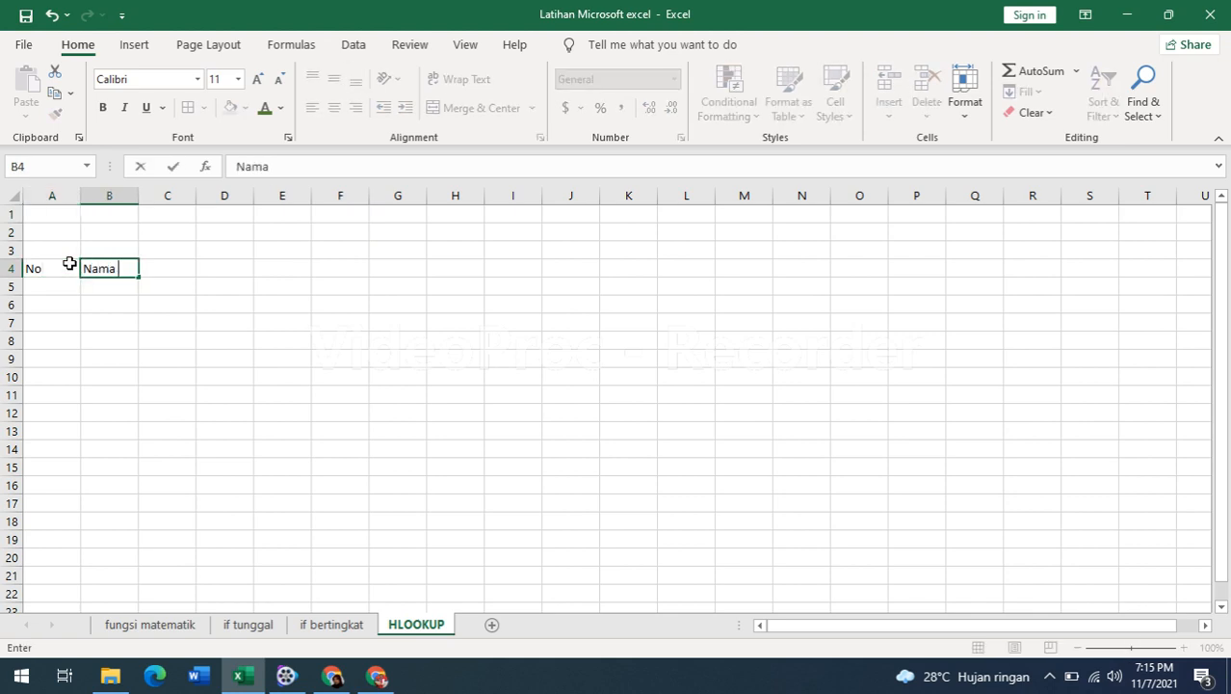
type("pembeli")
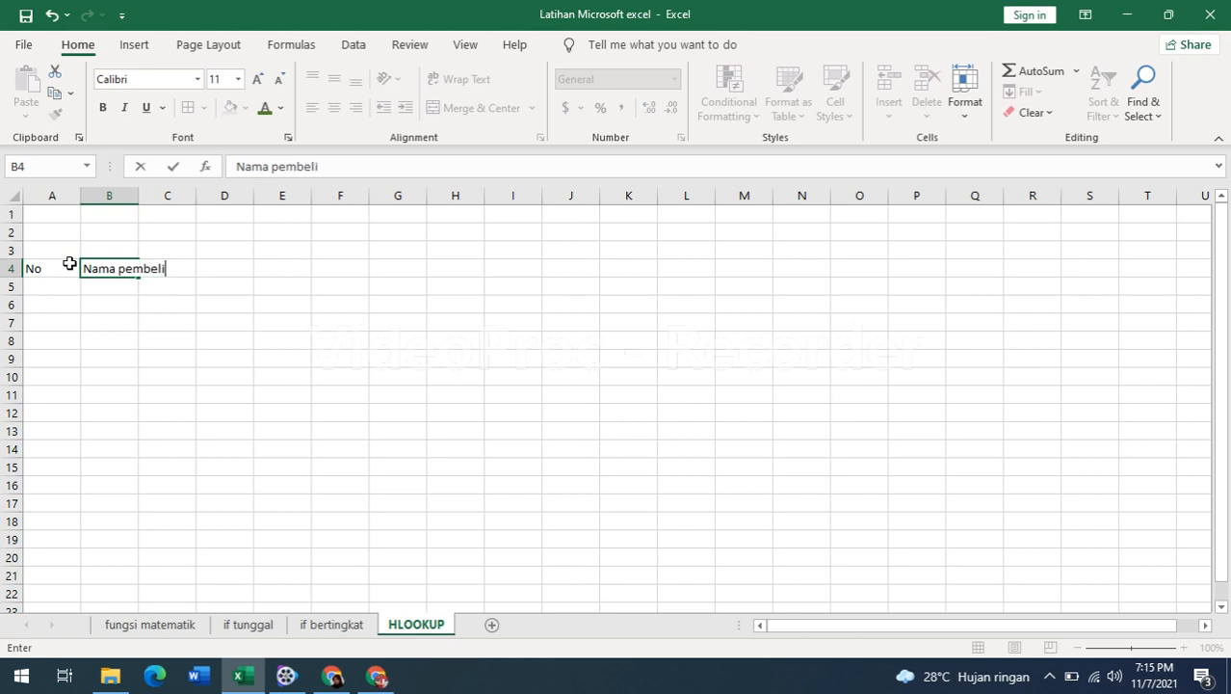
key("Tab")
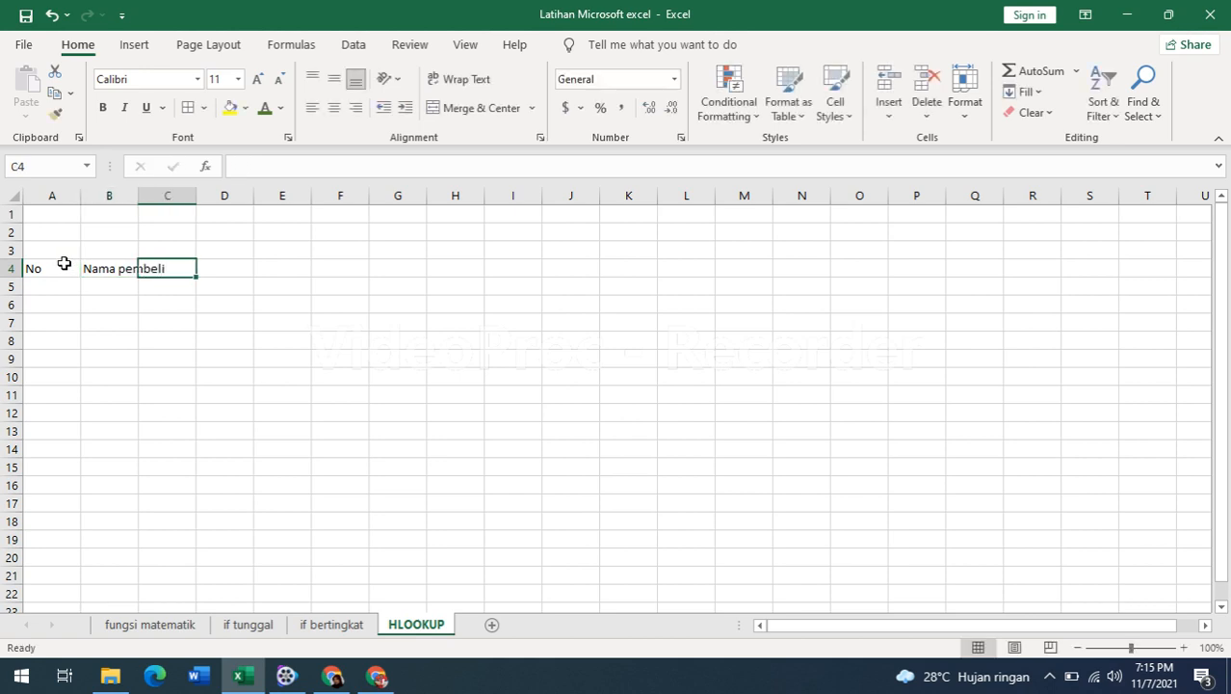
- Capitalize the second word of the header in B4 so it reads "Nama Pembeli"
left_click(112, 269)
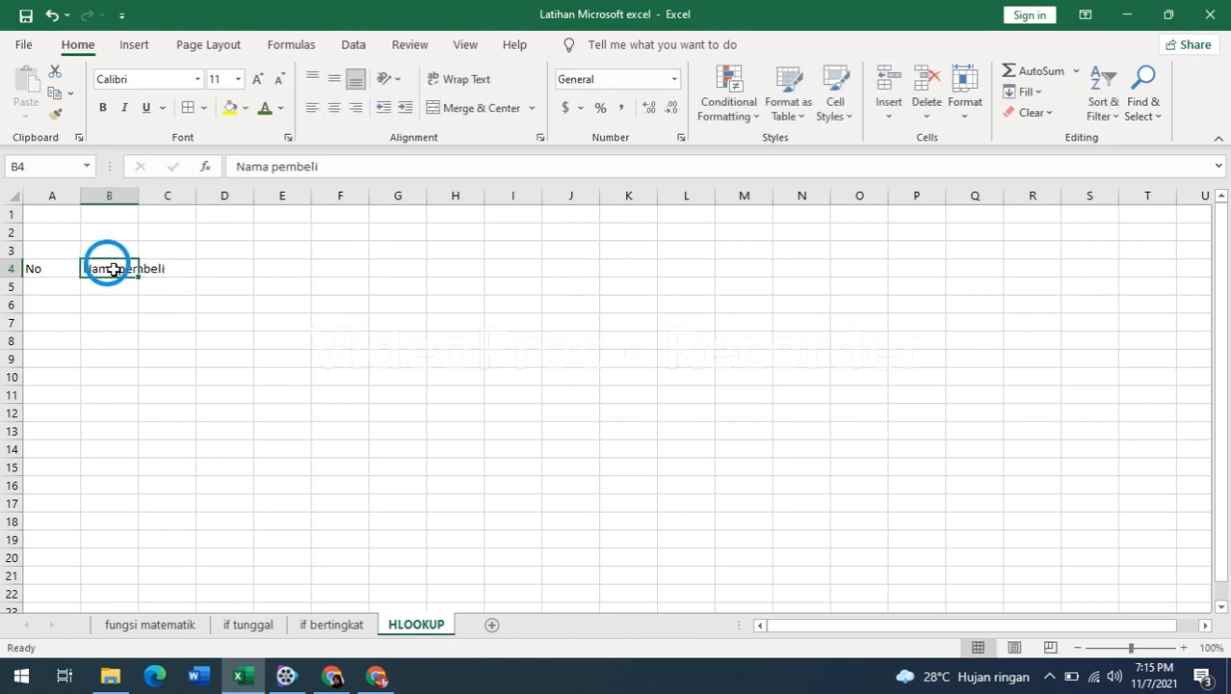
left_click(279, 166)
key("BackSpace")
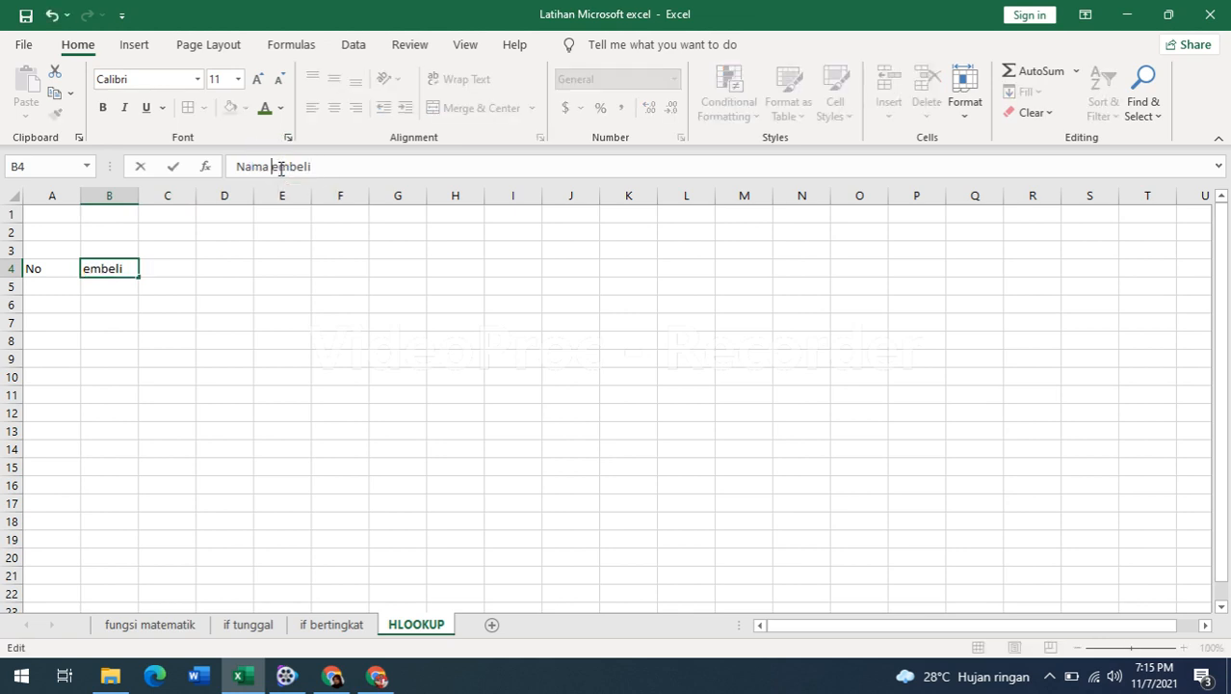
type("P")
left_click(189, 268)
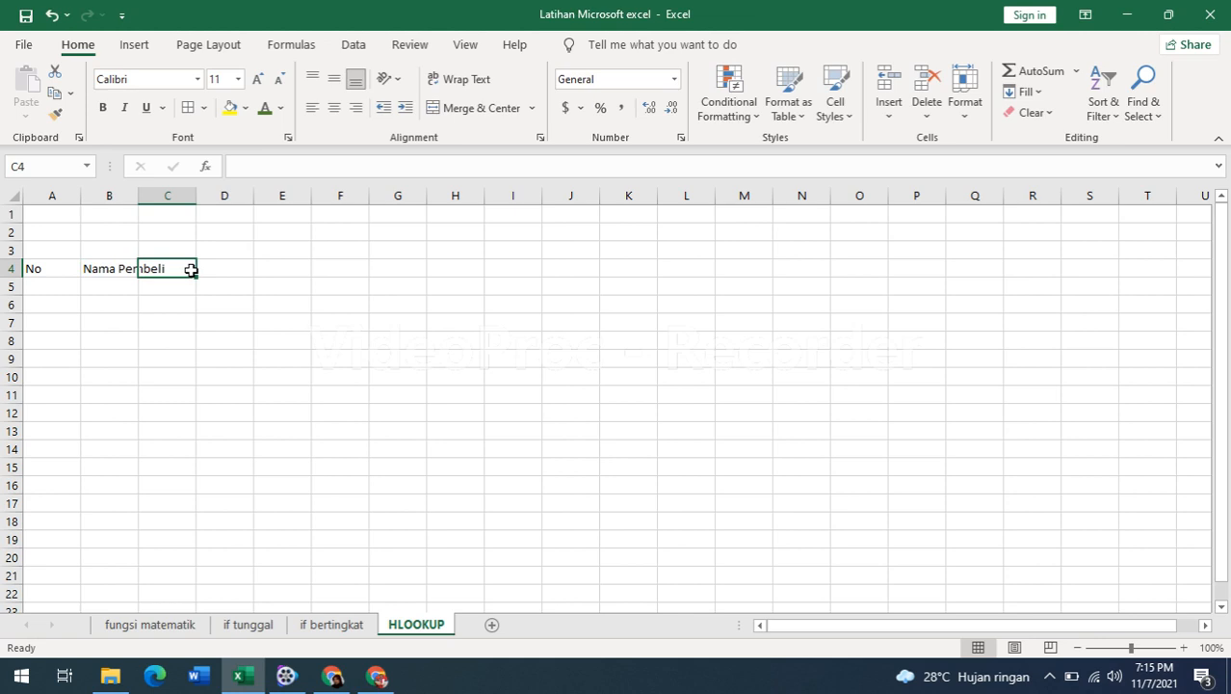
- Enter the column header "Nama barang" in C4
type("Nama")
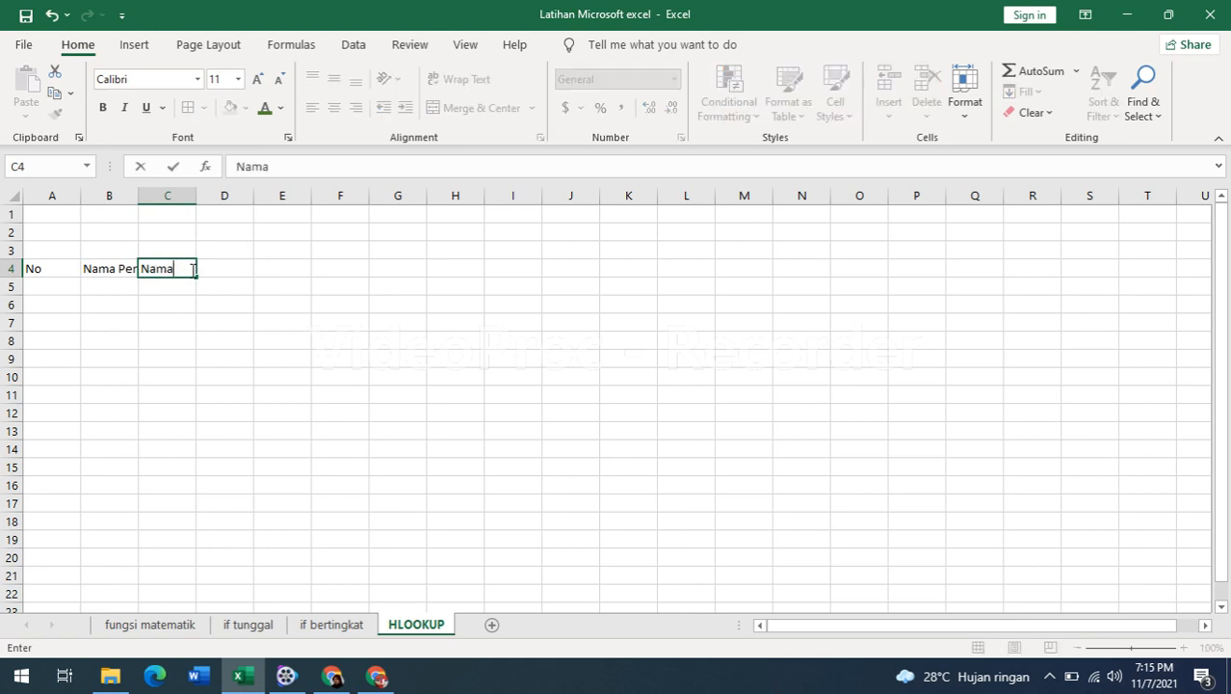
type(" barang")
left_click(278, 166)
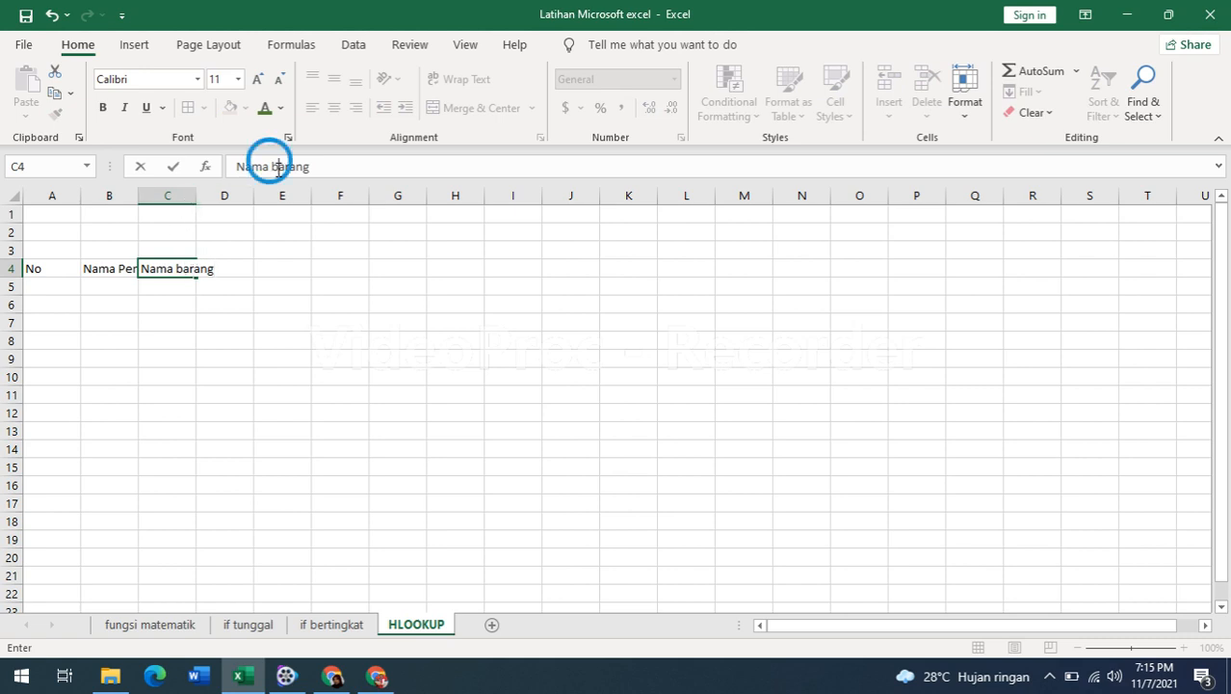
key("BackSpace")
type("b")
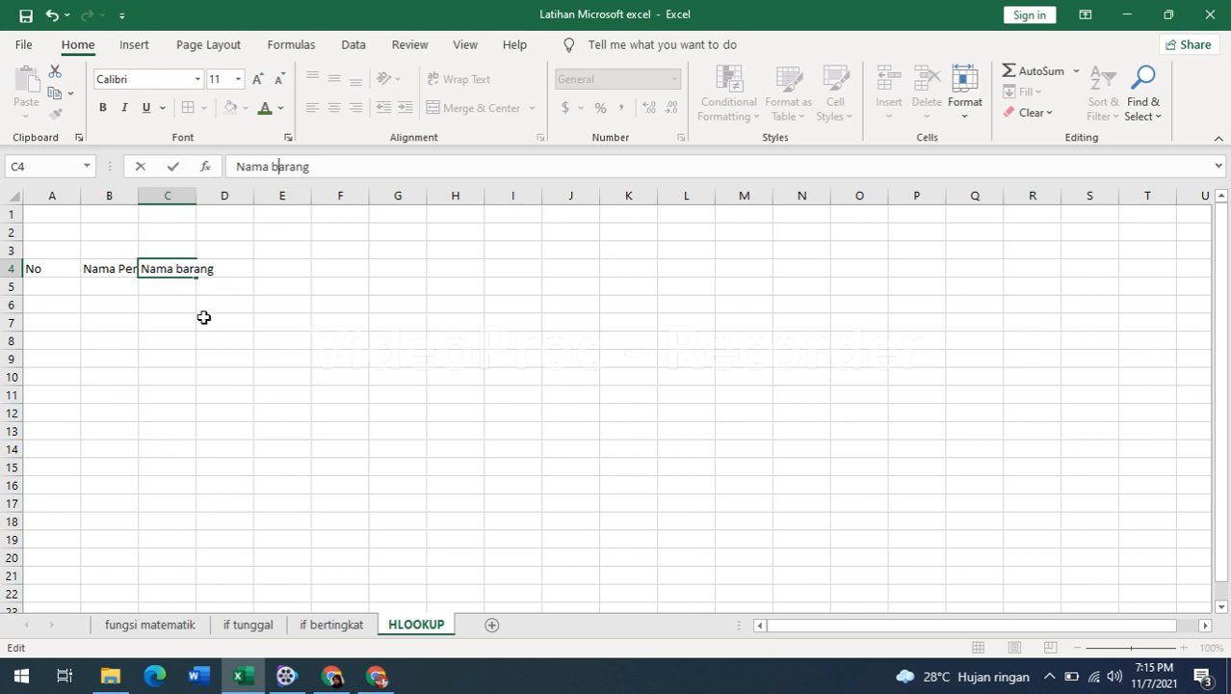
left_click(256, 270)
- Enter the column header "Jumlah Beli" in D4
left_click(240, 269)
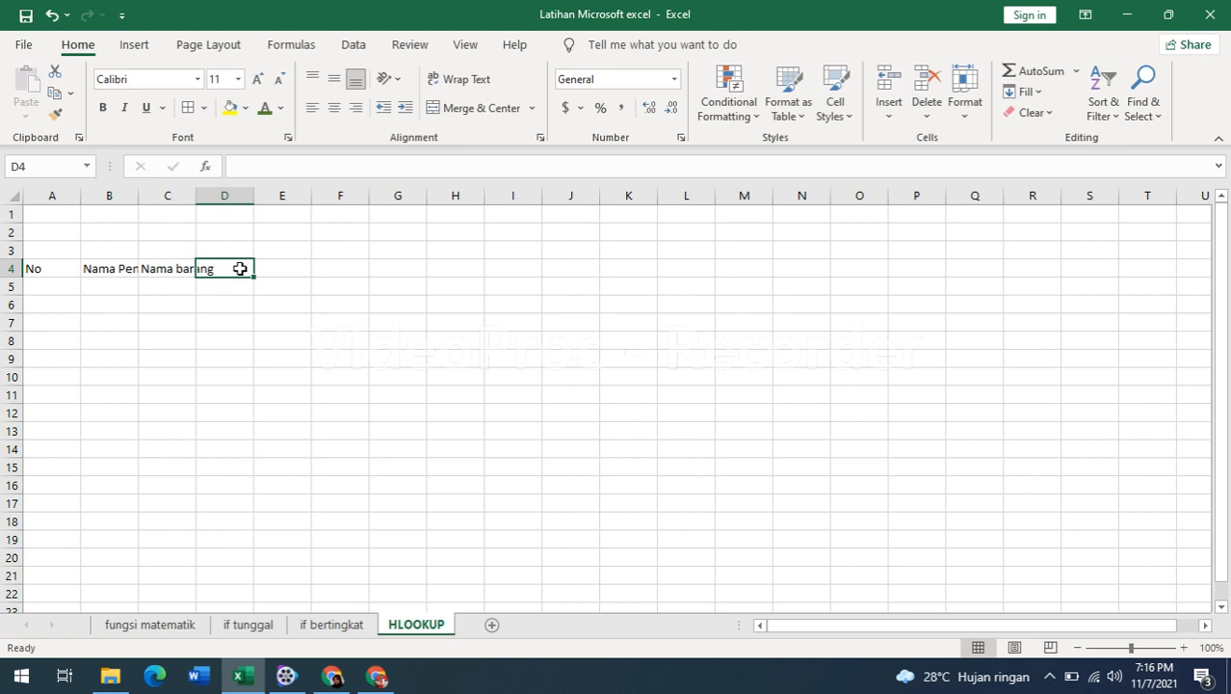
type("Ju")
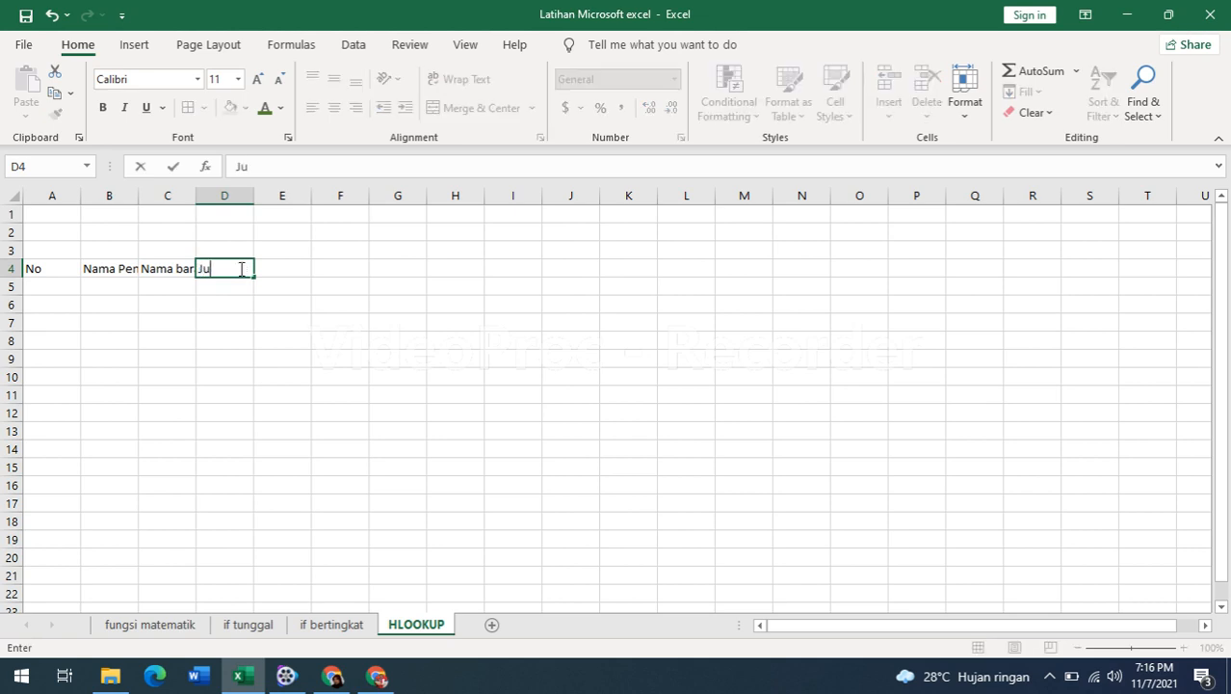
type("mlah")
type(" N")
key("BackSpace")
key("BackSpace")
type("Beli")
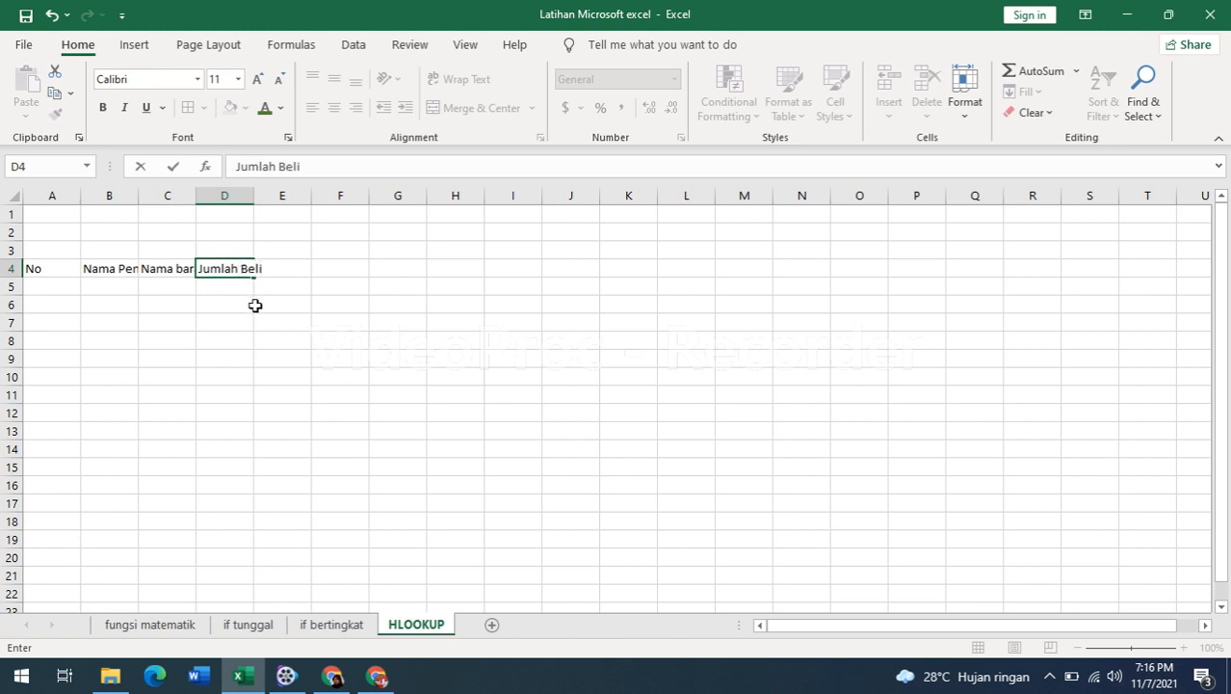
left_click(256, 303)
- Merge and center the "Jumlah Beli" header across D4:E4
left_click(222, 270)
left_click_drag(221, 270, 263, 268)
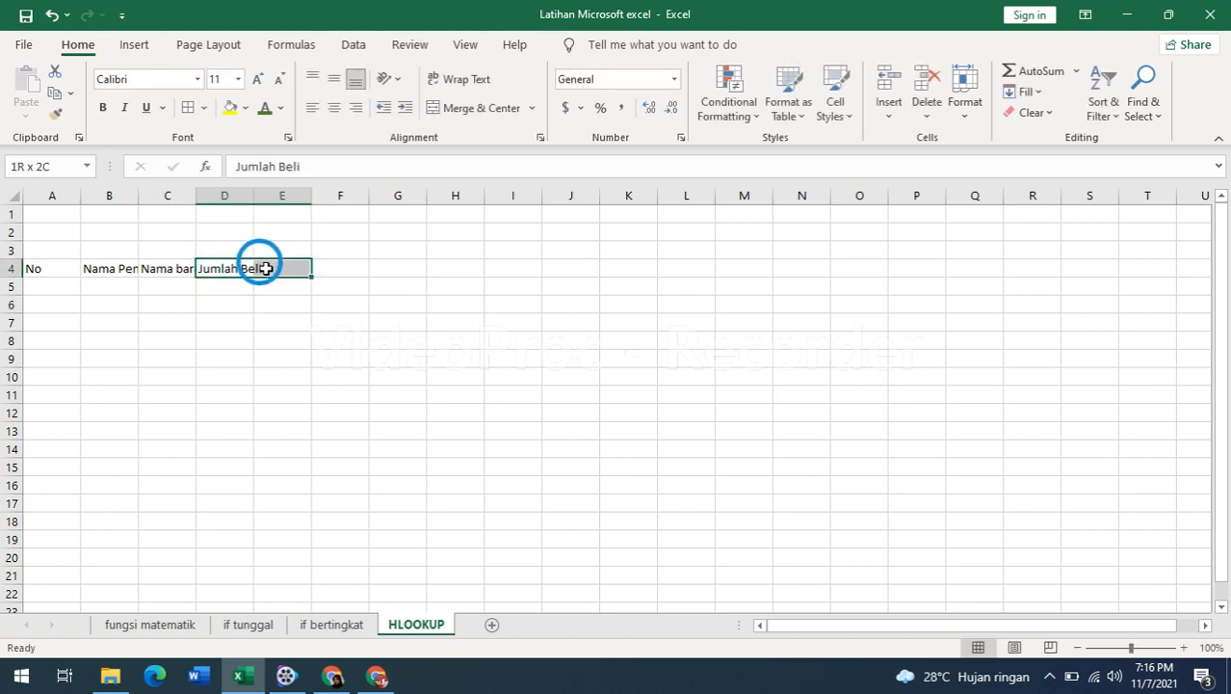
left_click(431, 111)
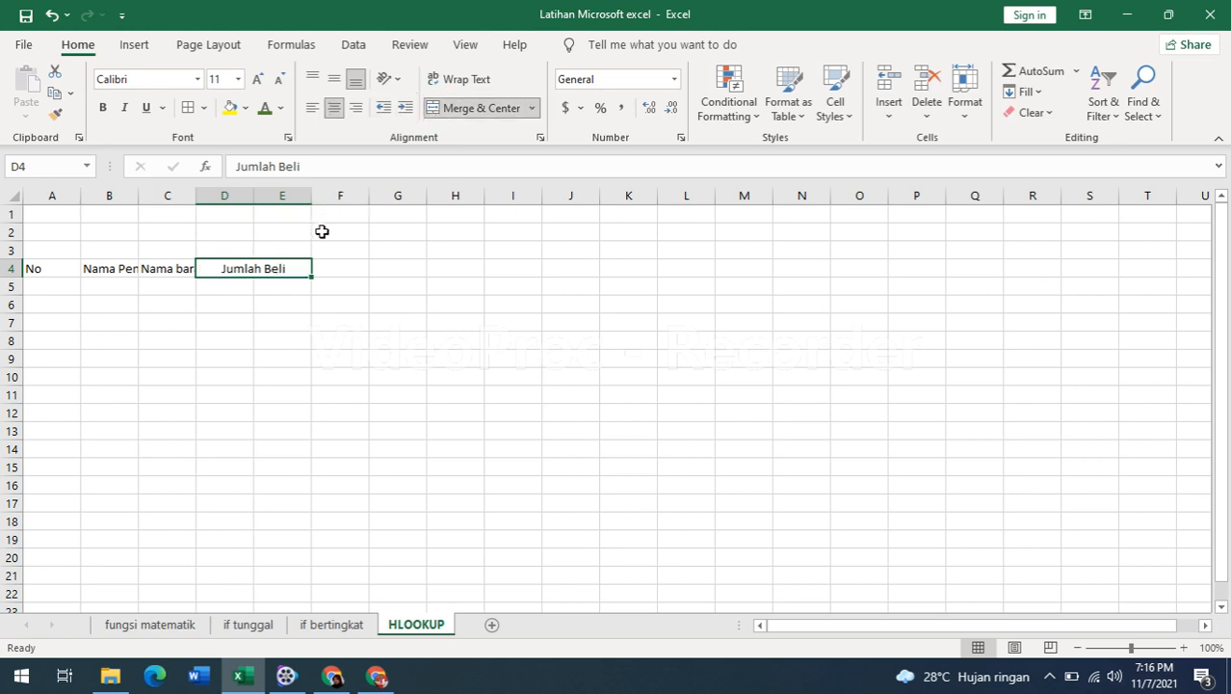
- Enter the column headers "Harga" in F4 and "Jumlah Harga" in G4
left_click(329, 267)
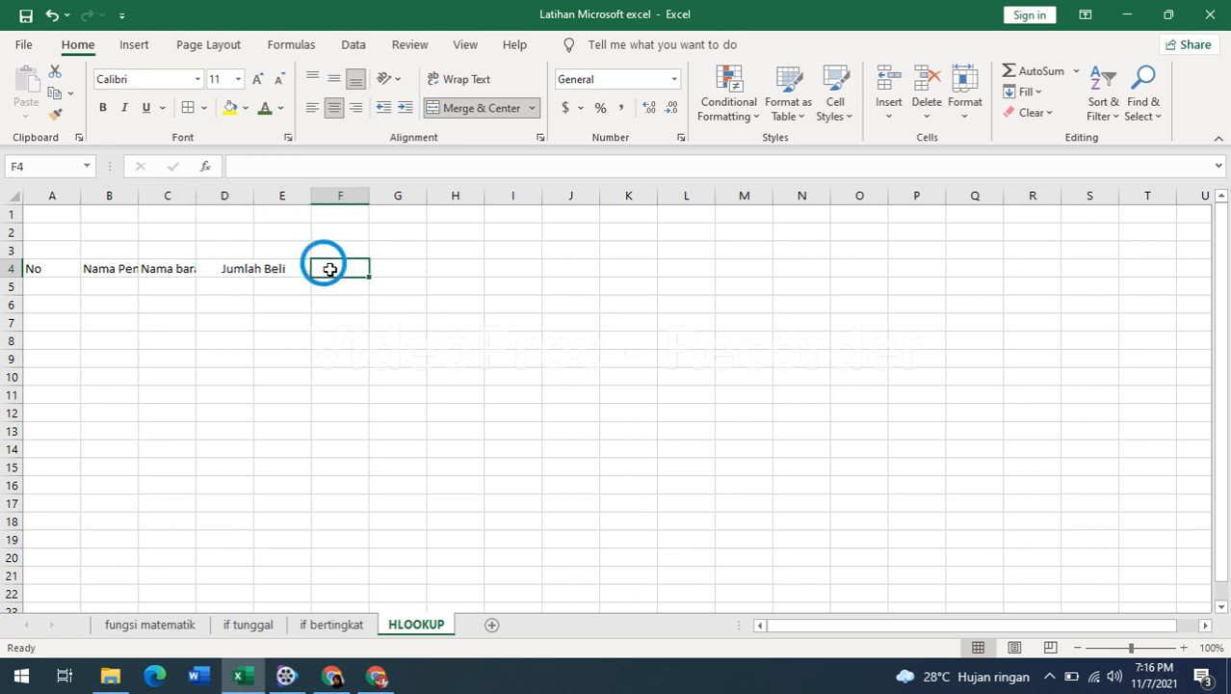
type("Harga")
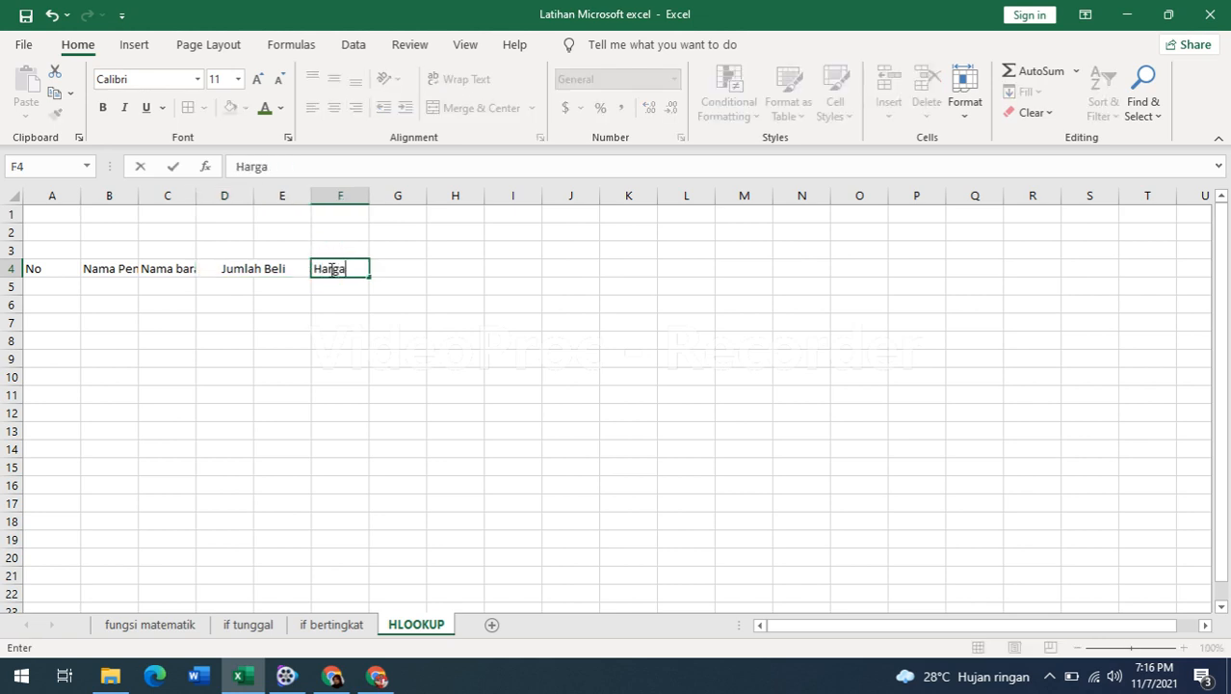
left_click(401, 271)
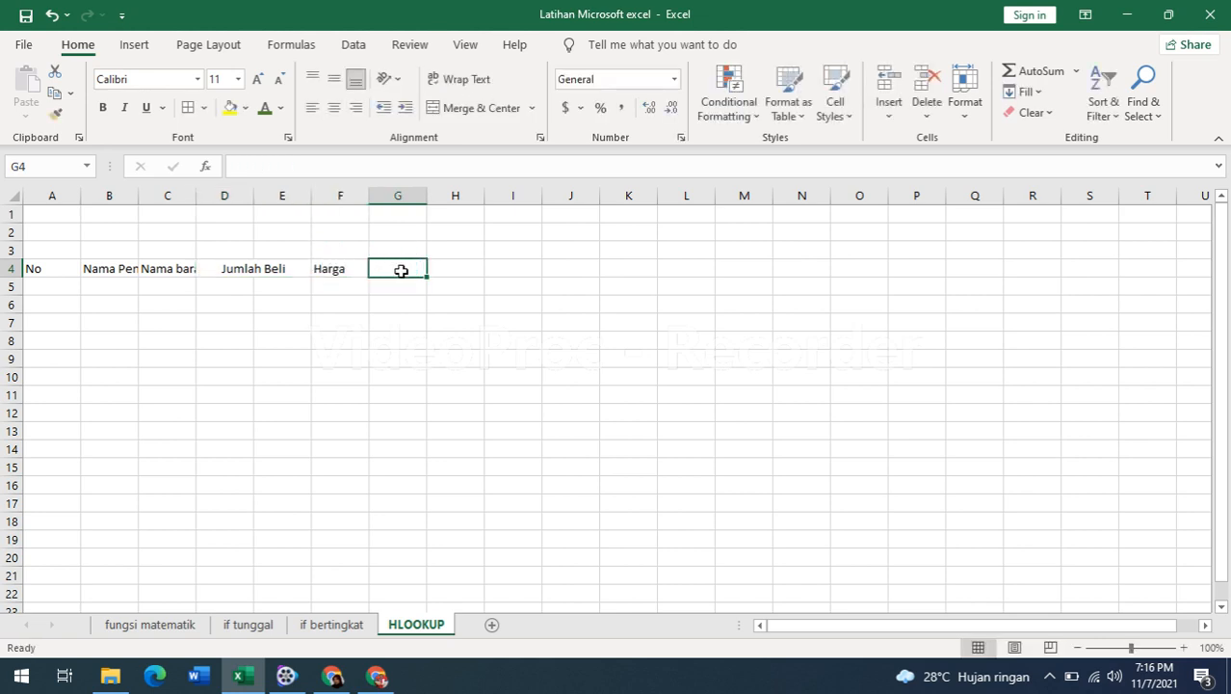
type("Jumlah")
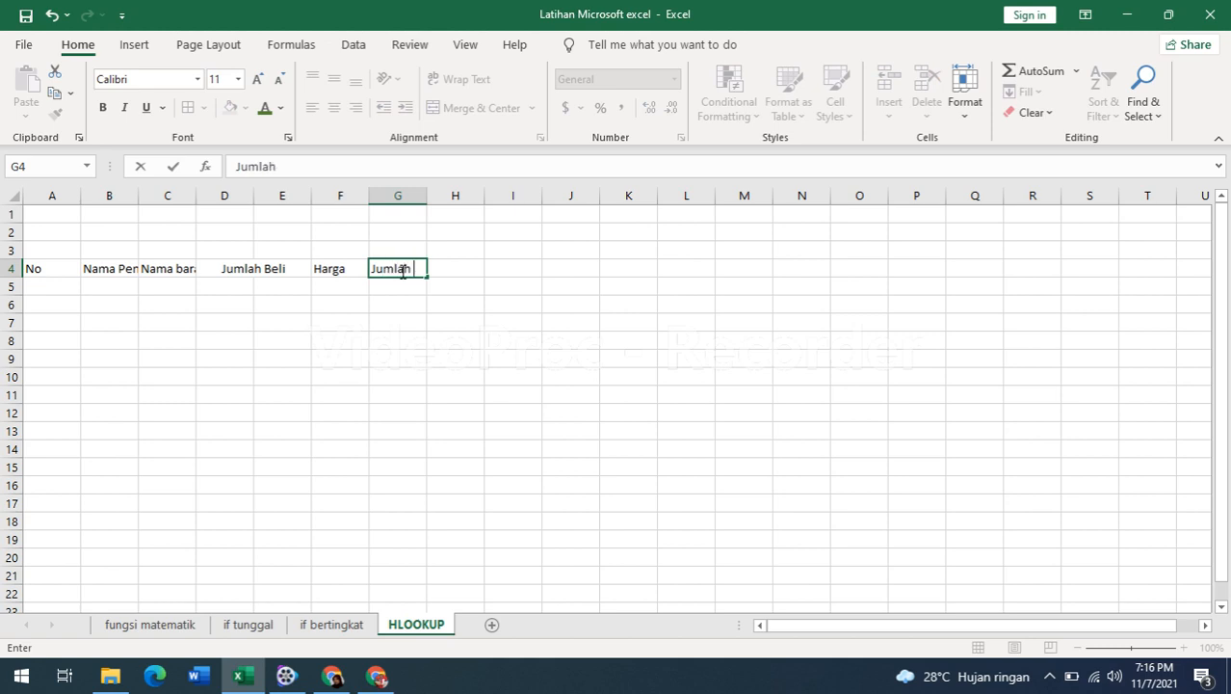
type(" Harga")
left_click(455, 267)
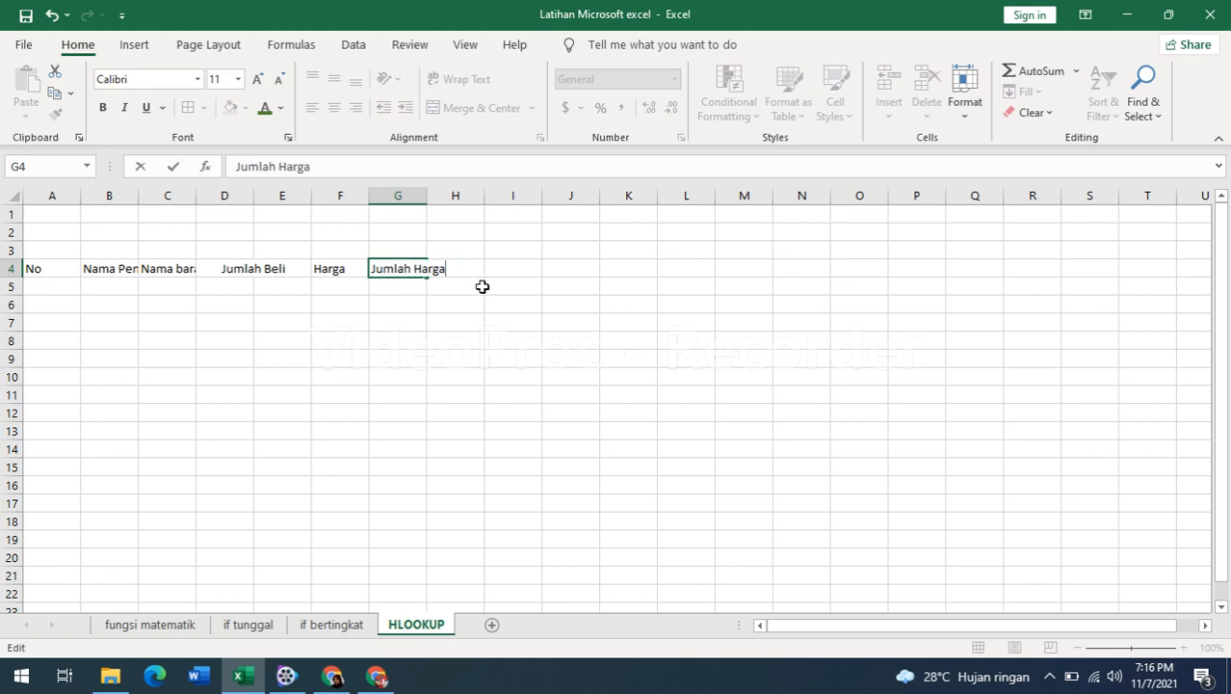
left_click(482, 286)
- Enter the column headers "Diskon" in H4 and "Total Bayar" in I4
left_click(476, 269)
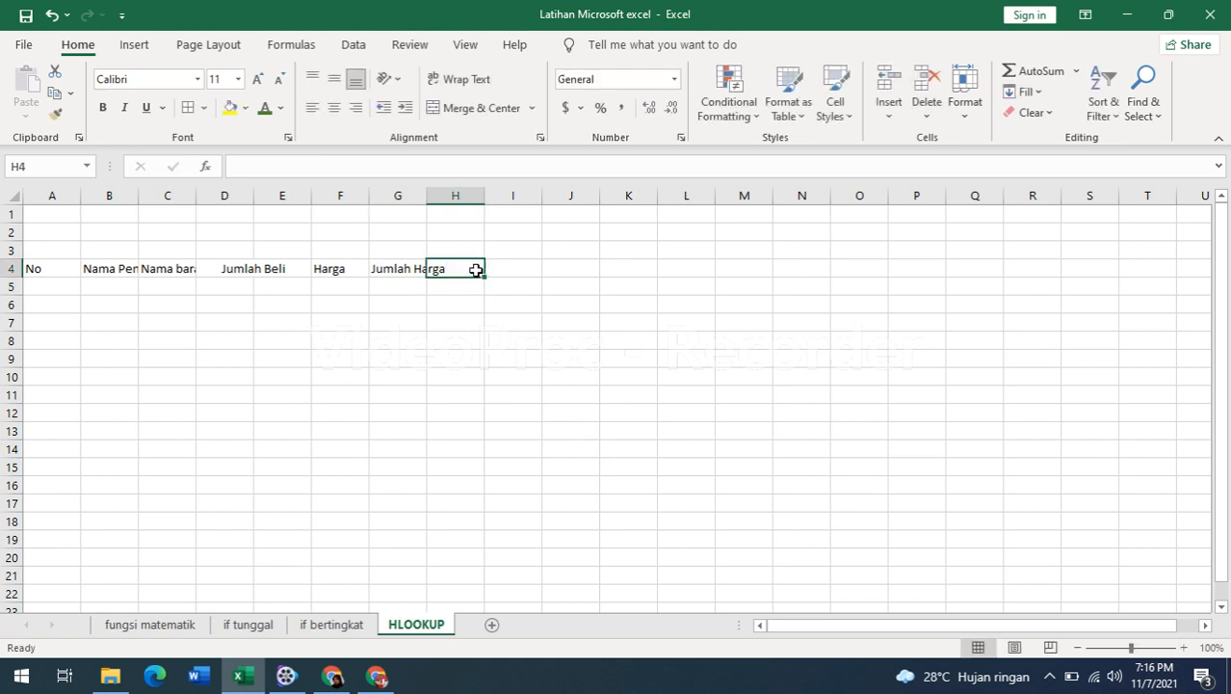
type("Disko")
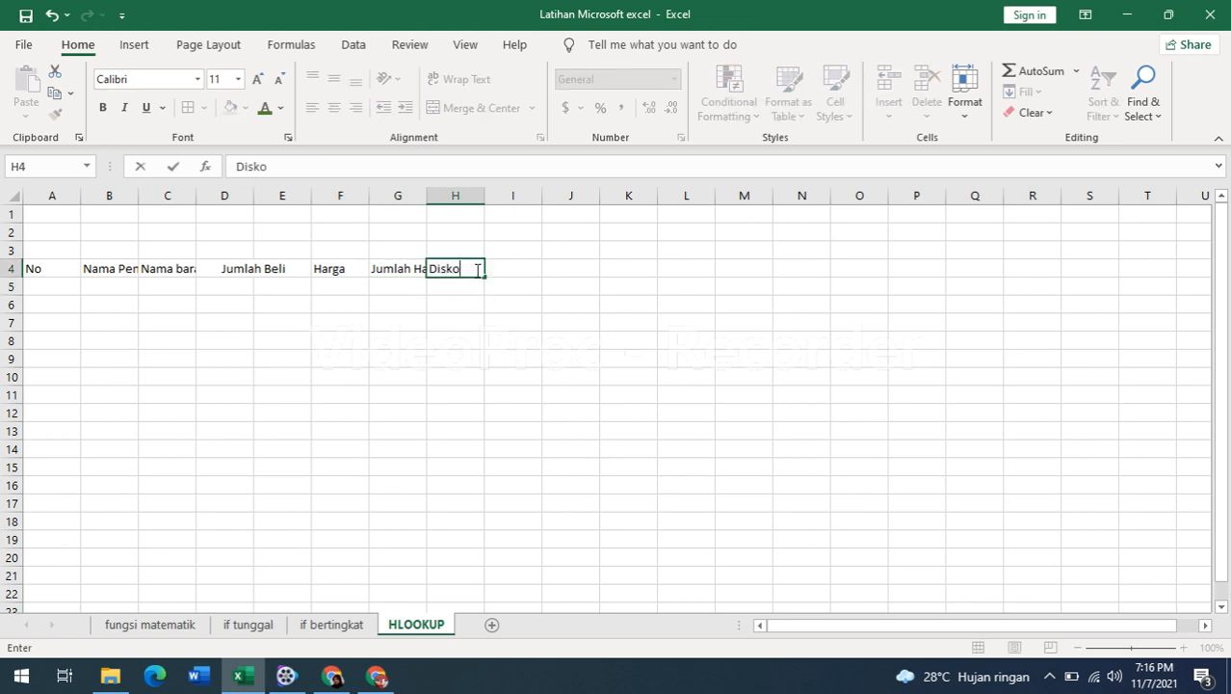
type("n")
left_click(506, 267)
type("To")
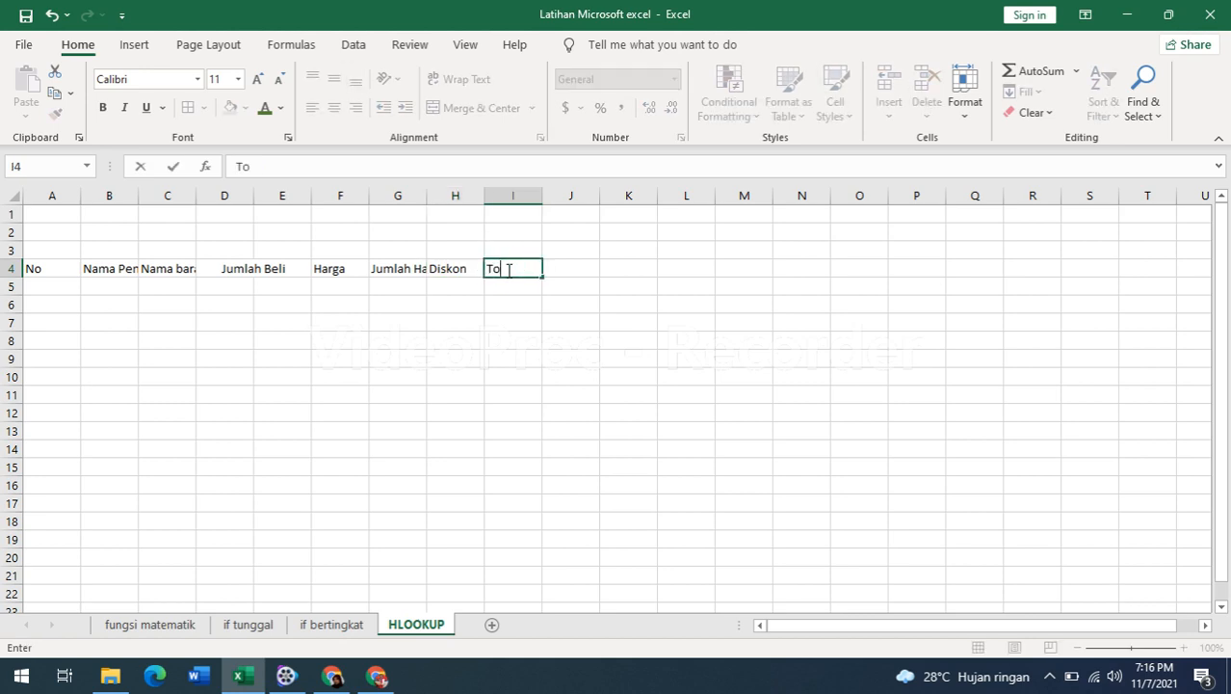
type("tal Bayar")
left_click(566, 374)
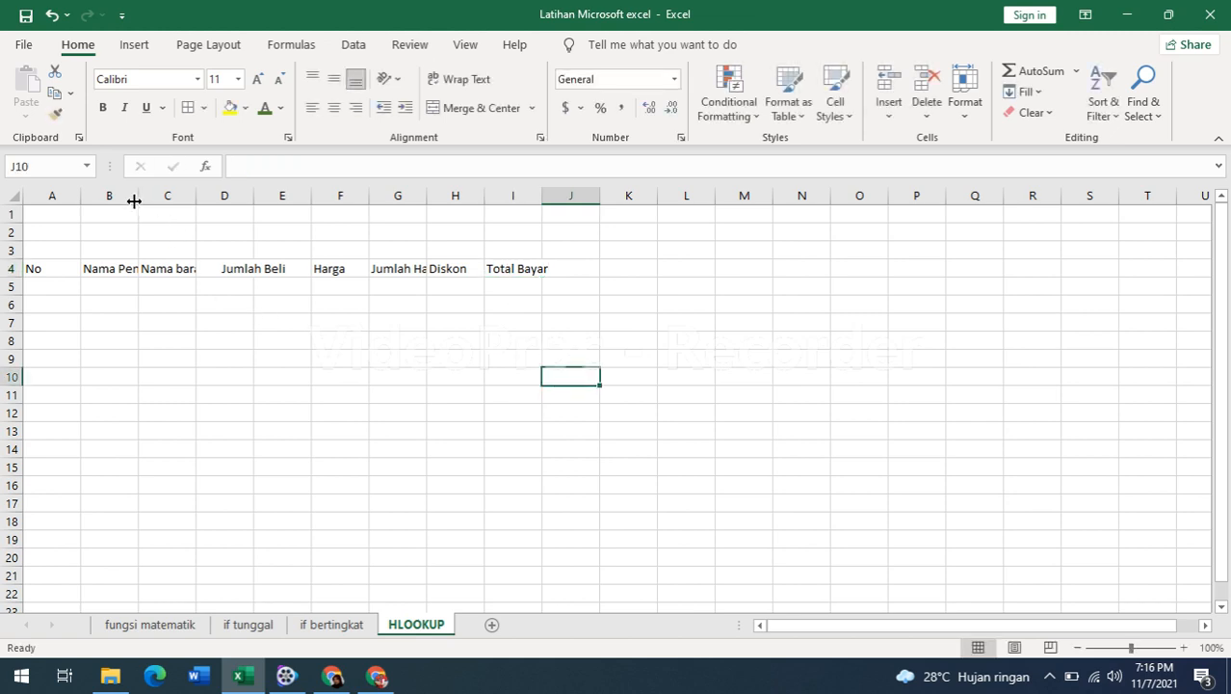
- Widen columns B and C so their headers fit completely within the cells
left_click_drag(134, 201, 278, 197)
left_click_drag(163, 191, 190, 196)
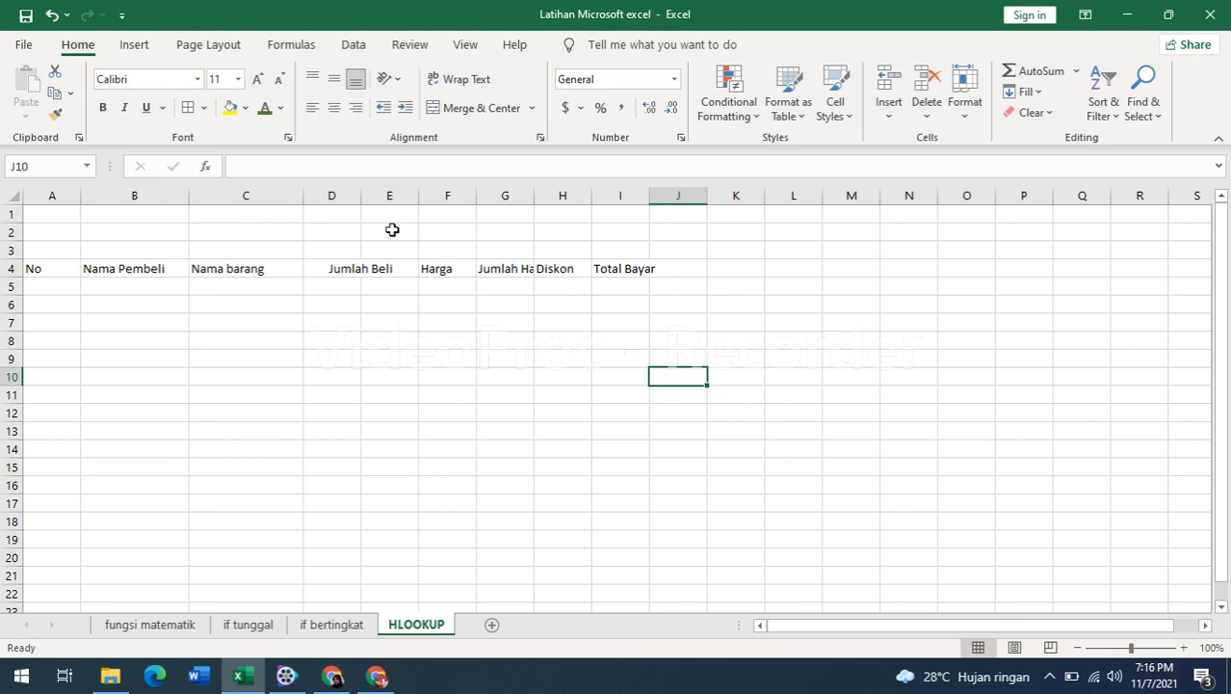
- Merge and center cells A1:I1 and enter the title "DATA PENJUALAN TOKO INFO TEKNOLOGI"
left_click_drag(57, 213, 640, 213)
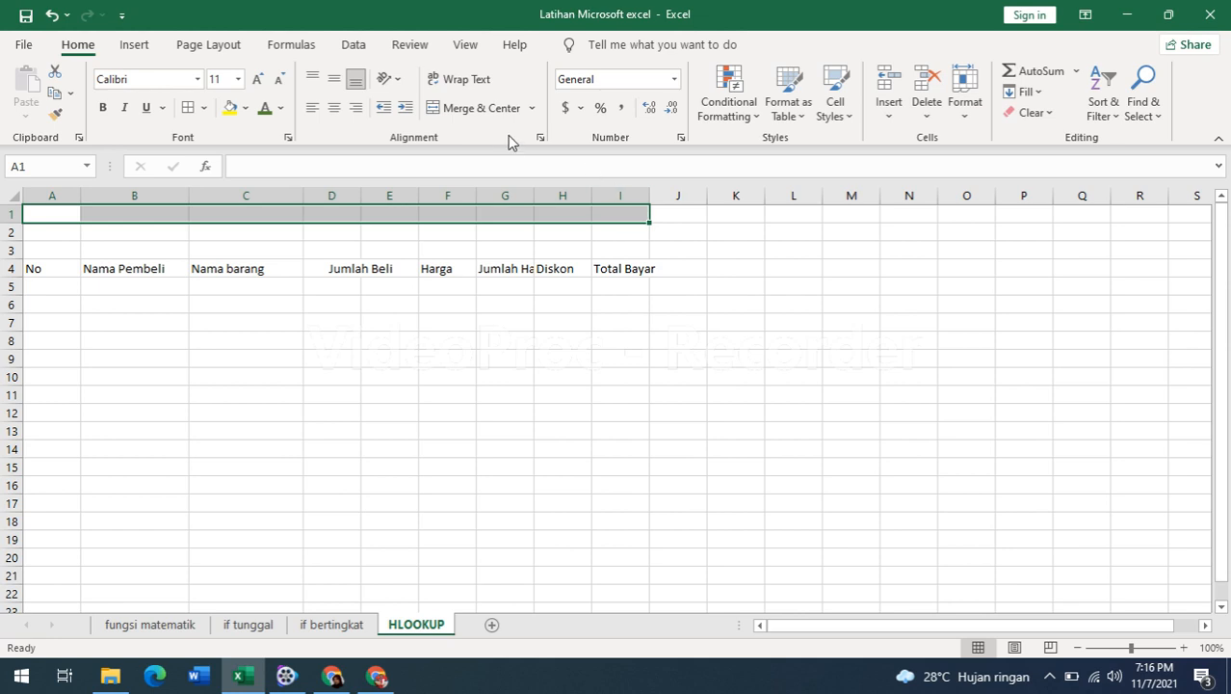
left_click(481, 109)
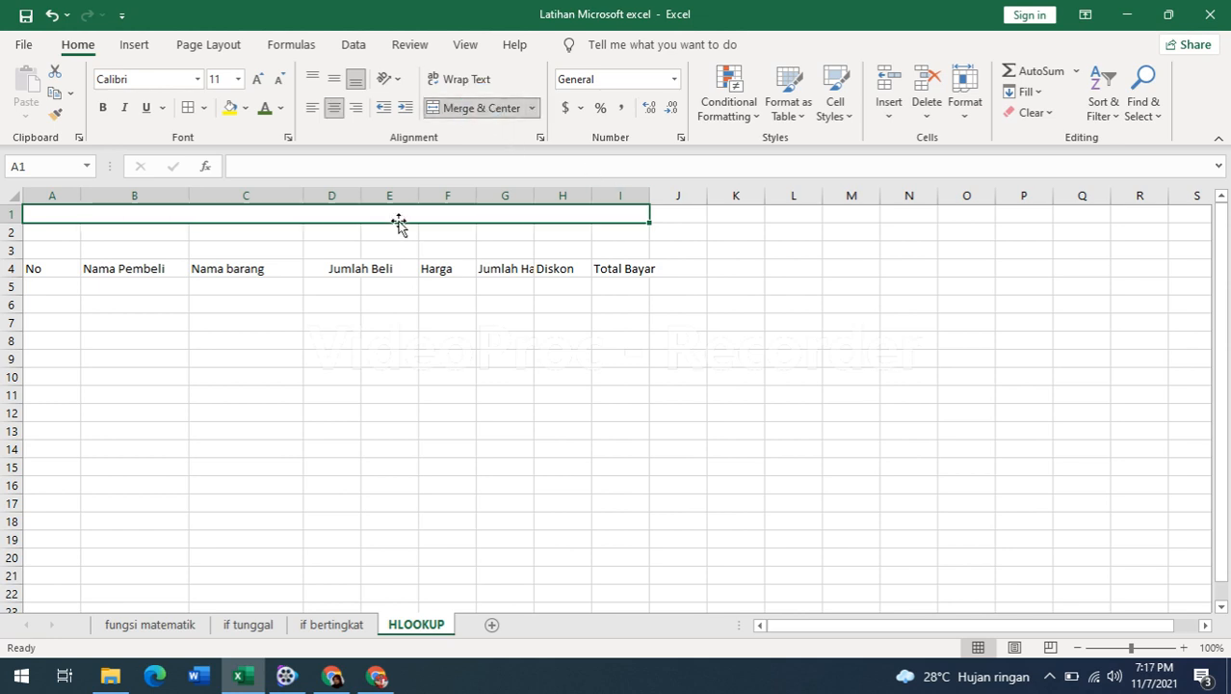
type("DATA")
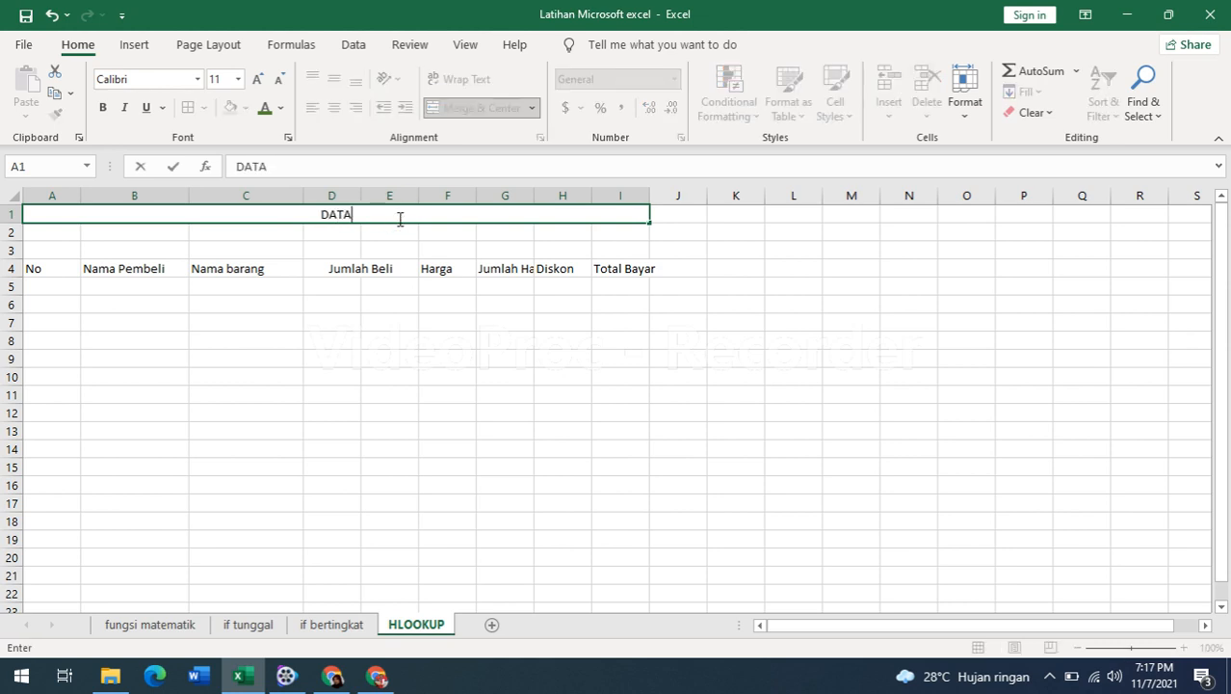
type(" PENJUALAN")
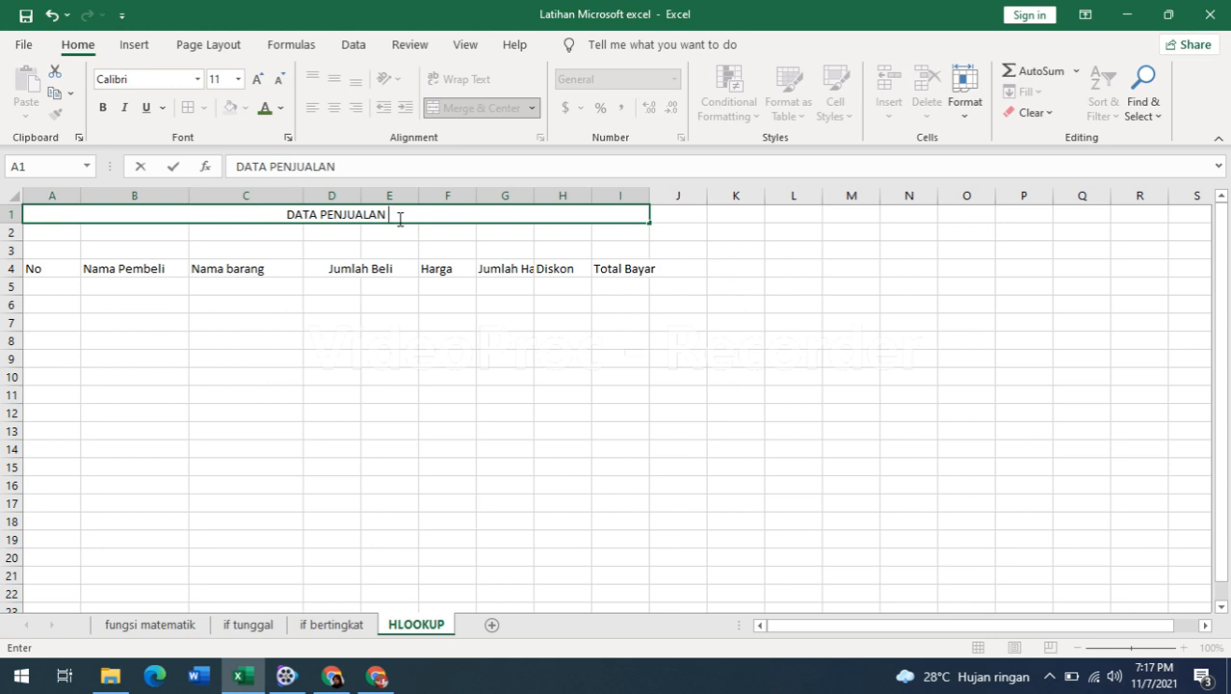
type(" IN")
key("BackSpace")
key("BackSpace")
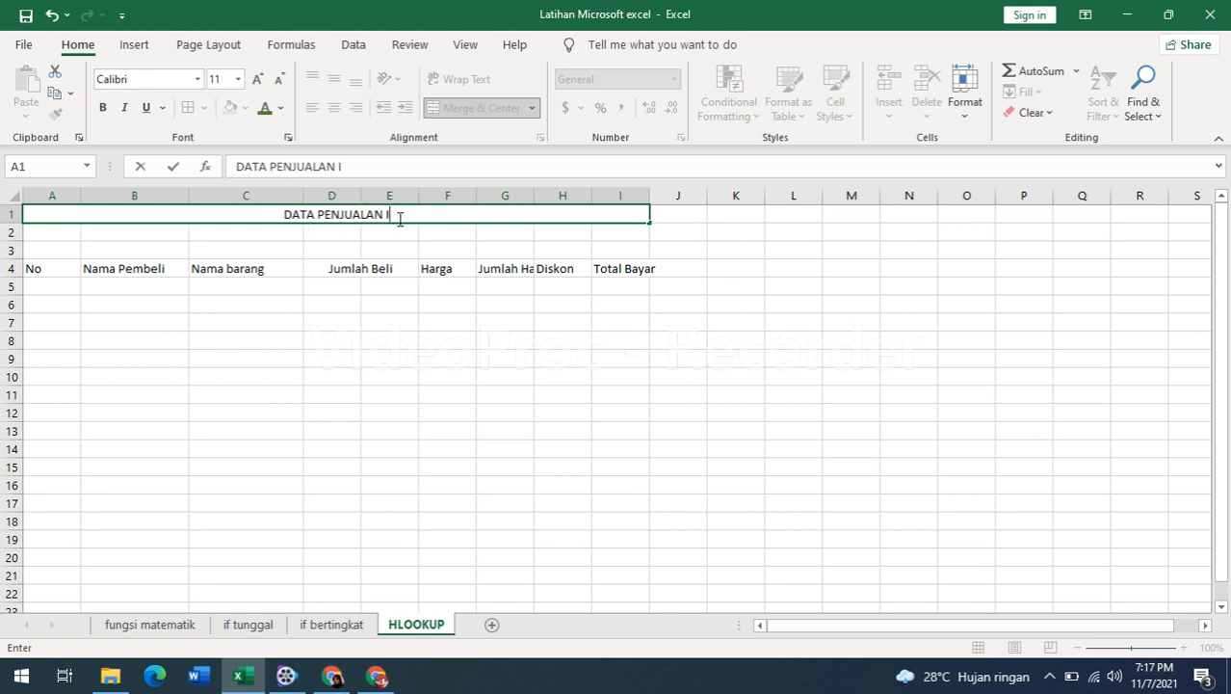
type("T")
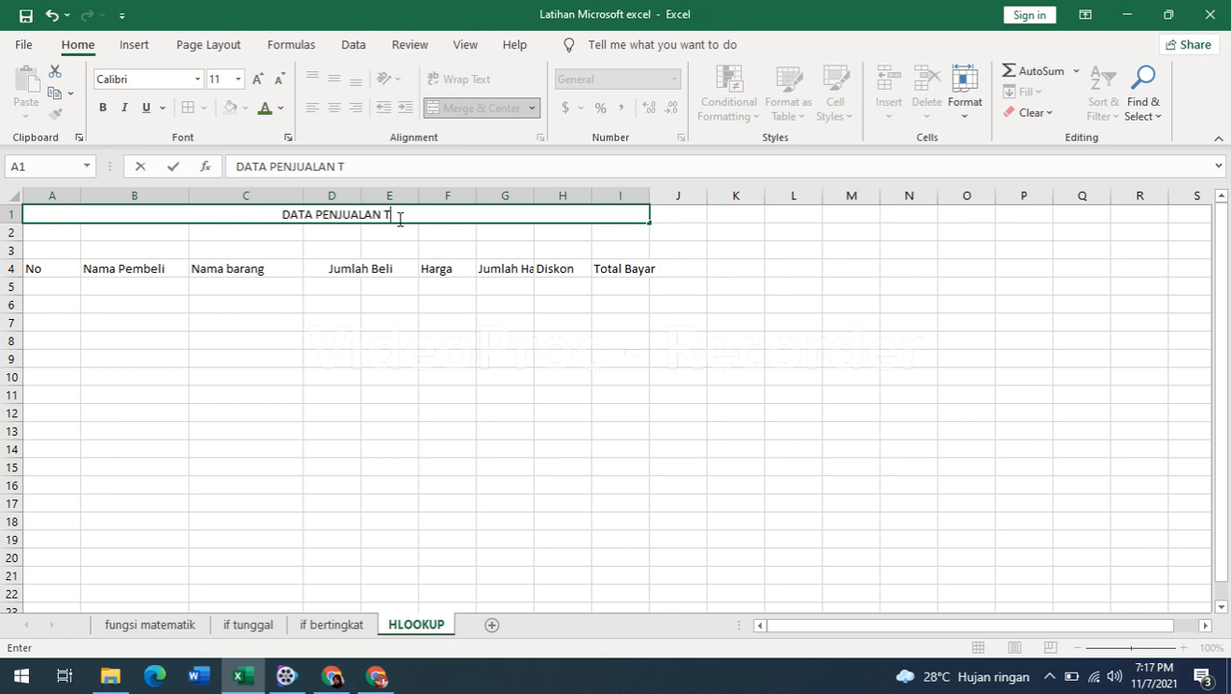
type("OKO INFO")
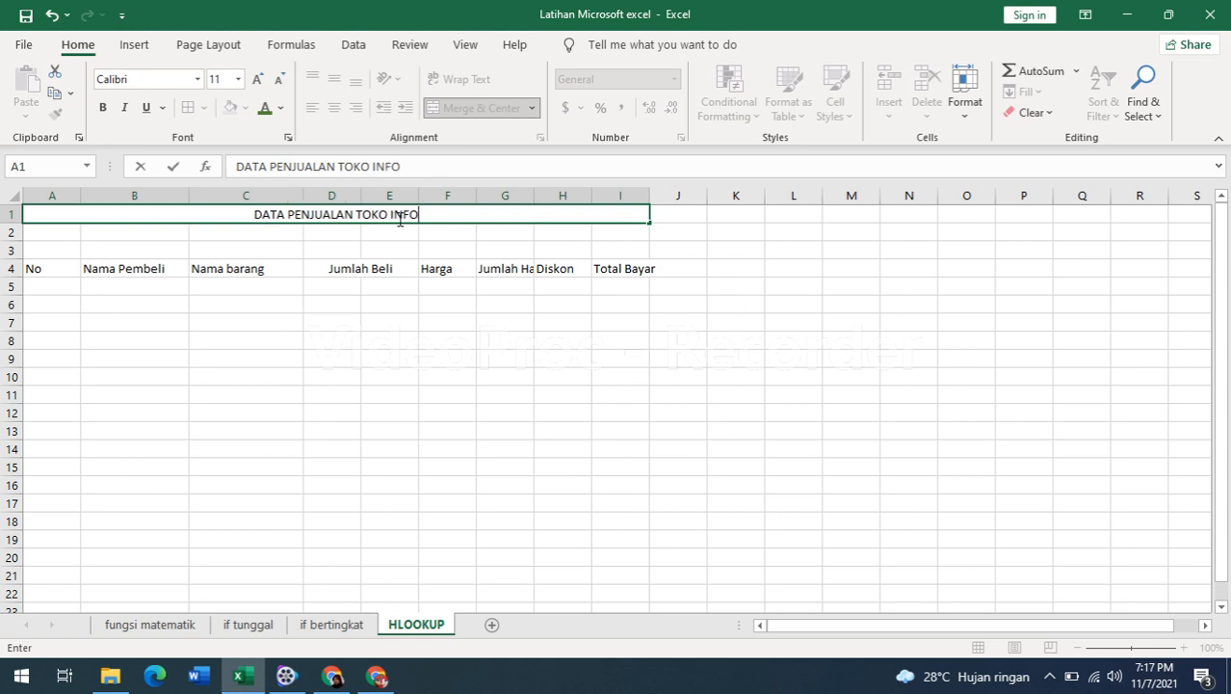
type(" TEKNOLOGI")
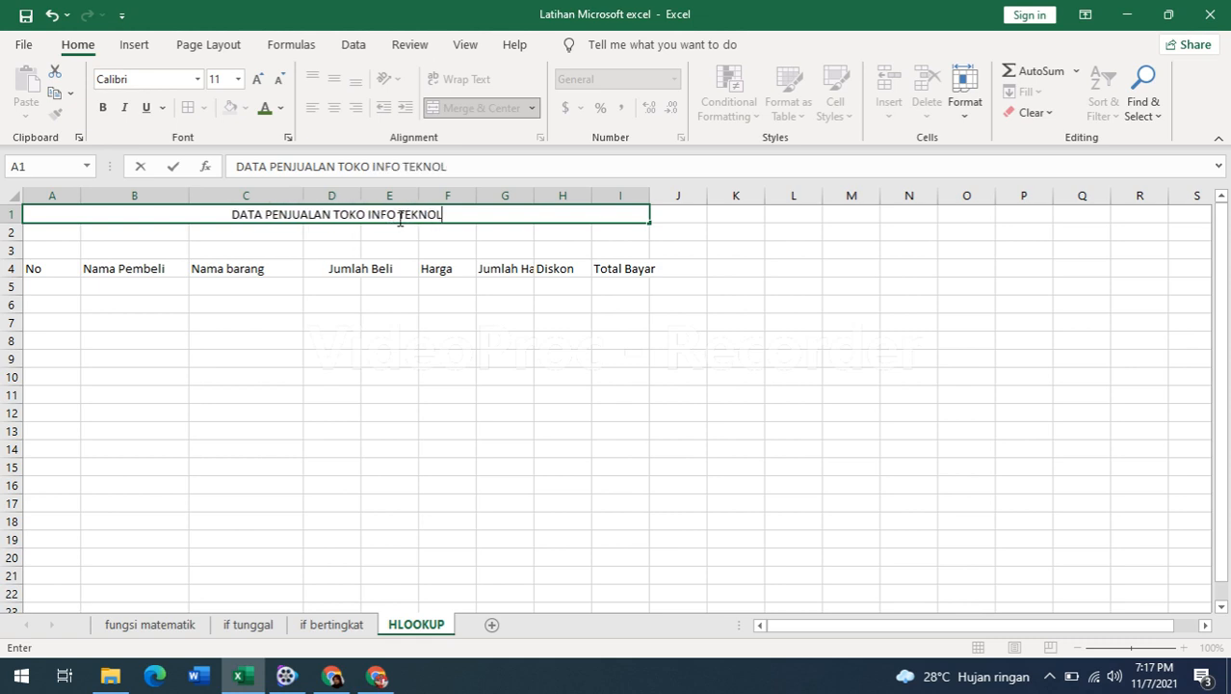
left_click(322, 236)
- Number the rows under the "No" header from 1 to 10 in A5:A14 by filling the series from 1 and 2
left_click(61, 289)
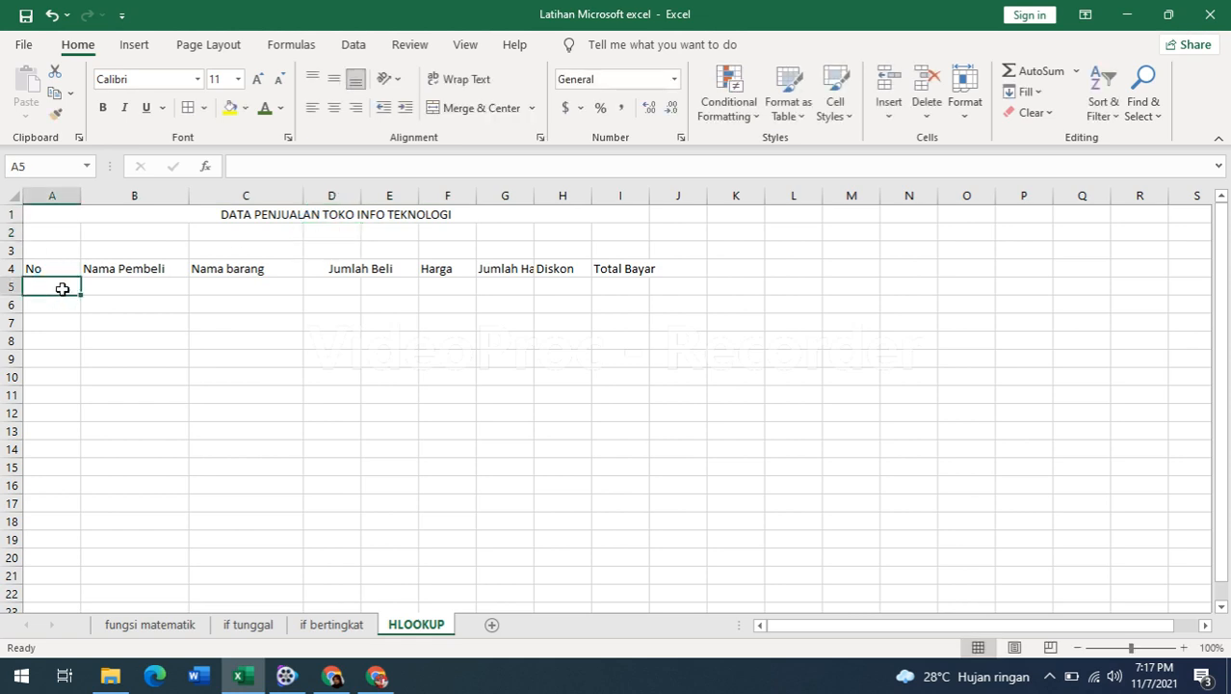
type("1")
key("Return")
type("2")
key("Return")
left_click_drag(62, 289, 75, 451)
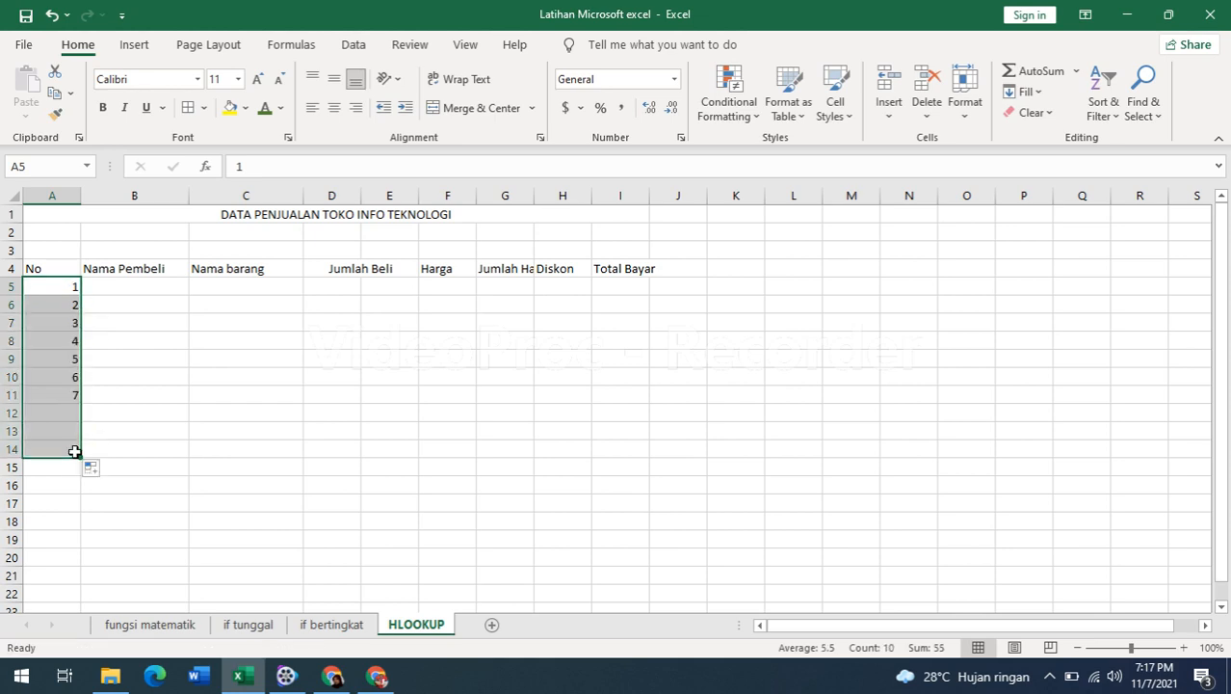
- Enter the first five buyers' names in B5:B9 under the "Nama Pembeli" header
left_click(141, 286)
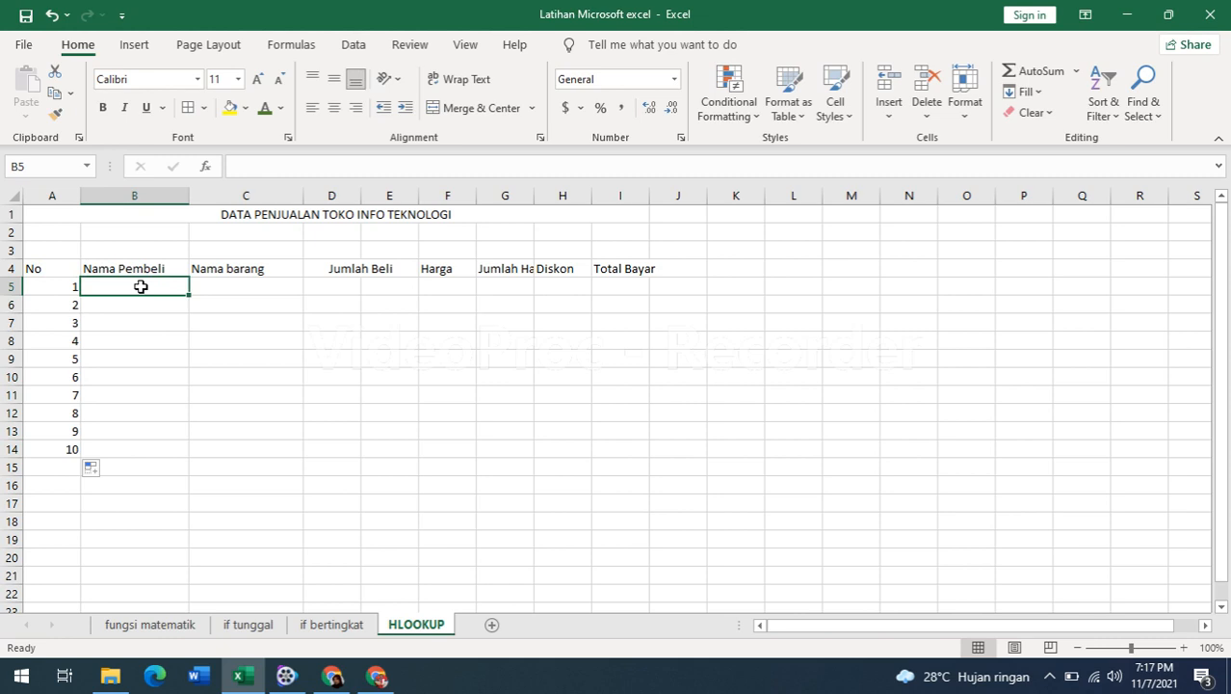
type("NITA")
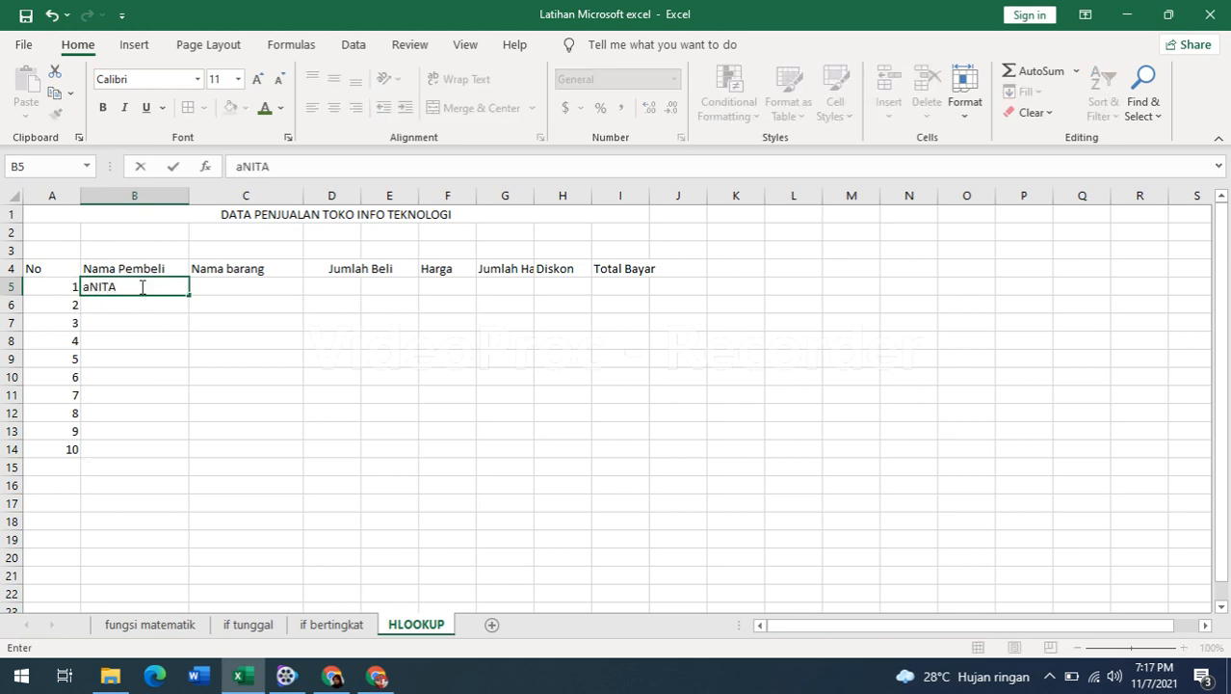
key("Return")
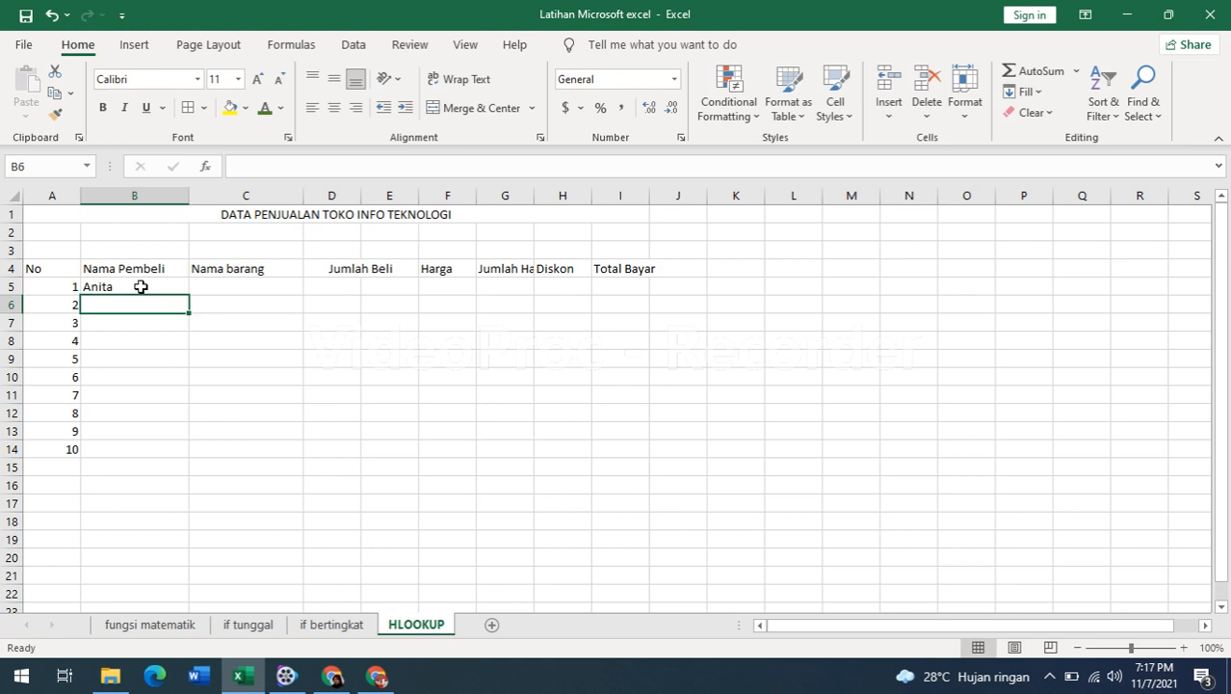
type("Boby")
key("Return")
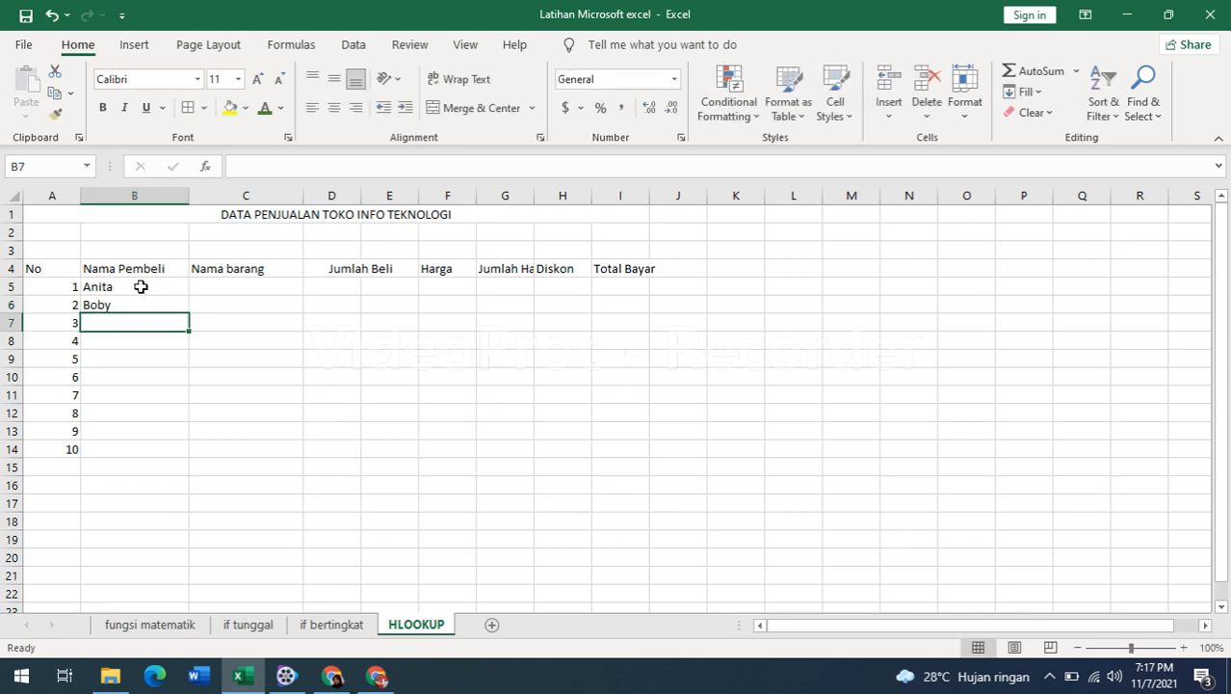
type("Citra")
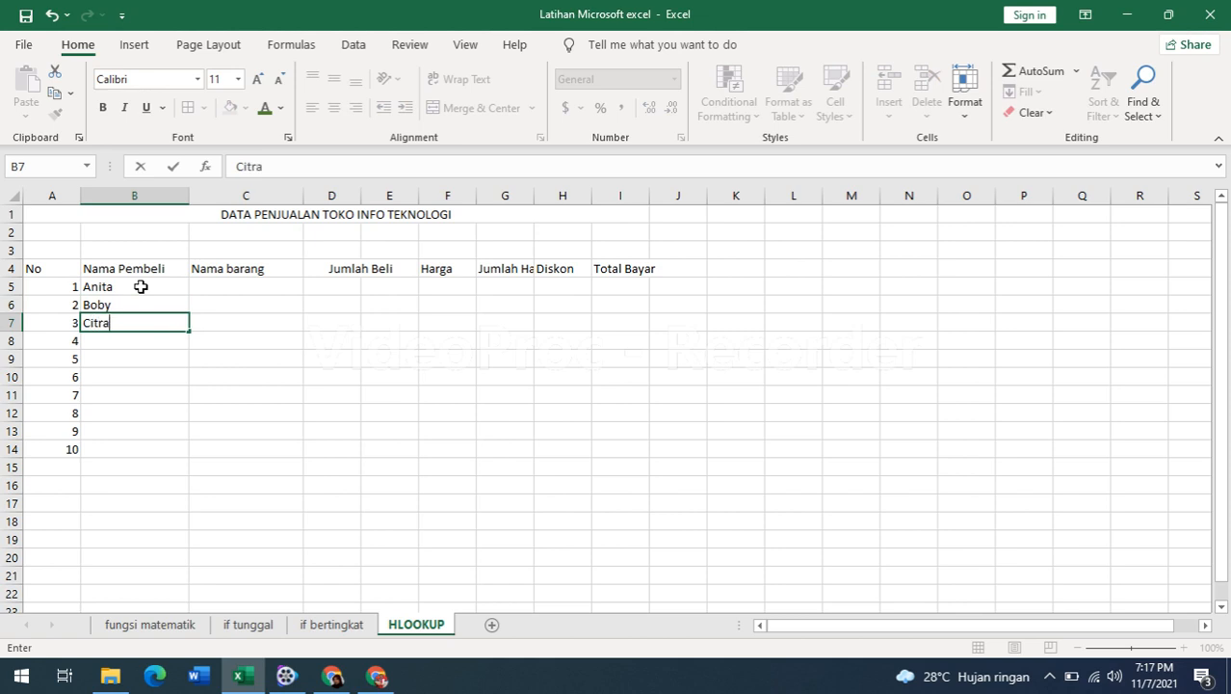
key("Return")
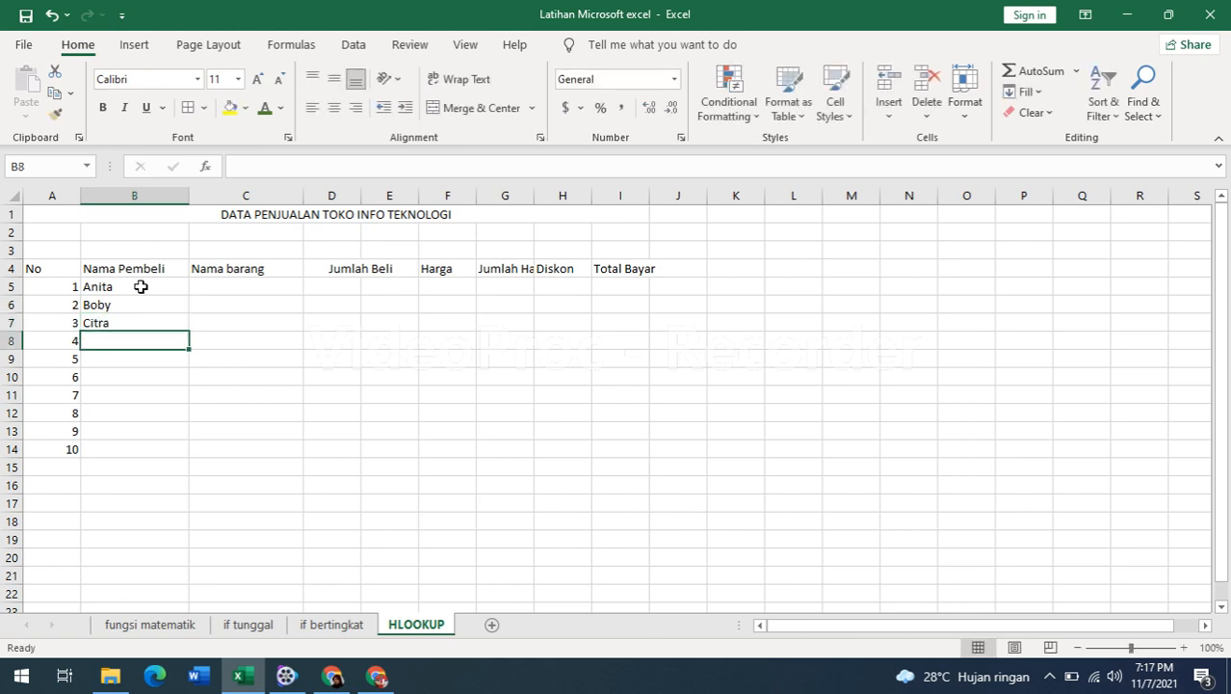
type("Erisa")
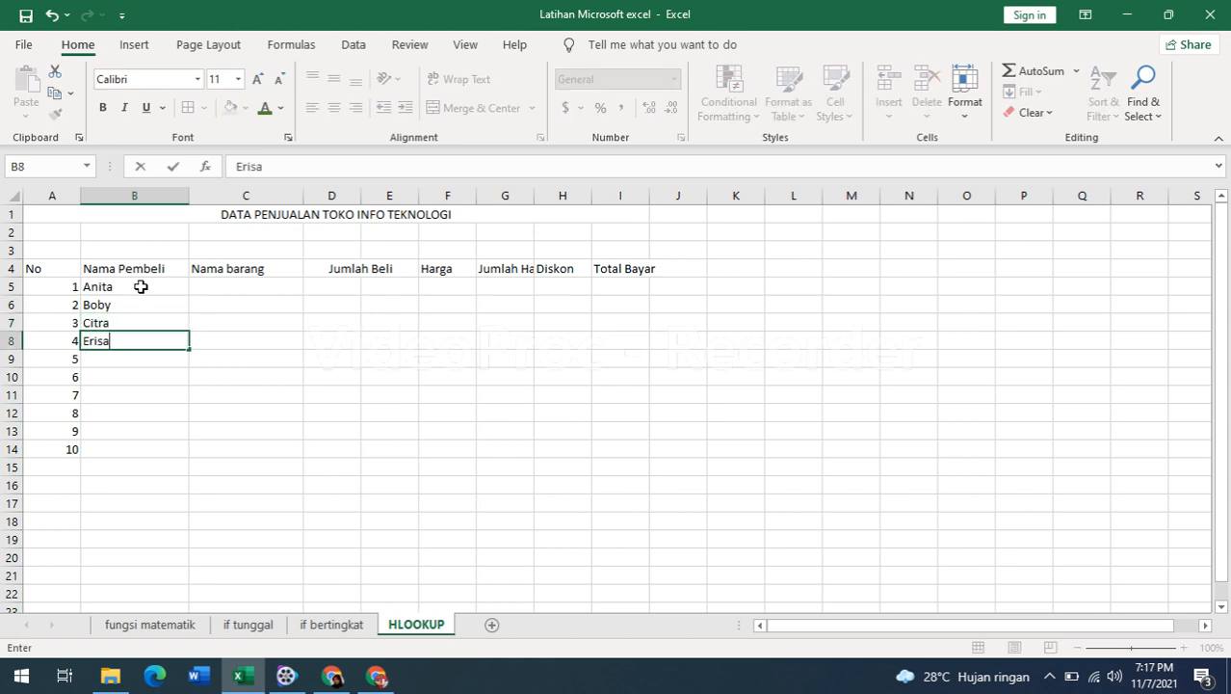
key("Return")
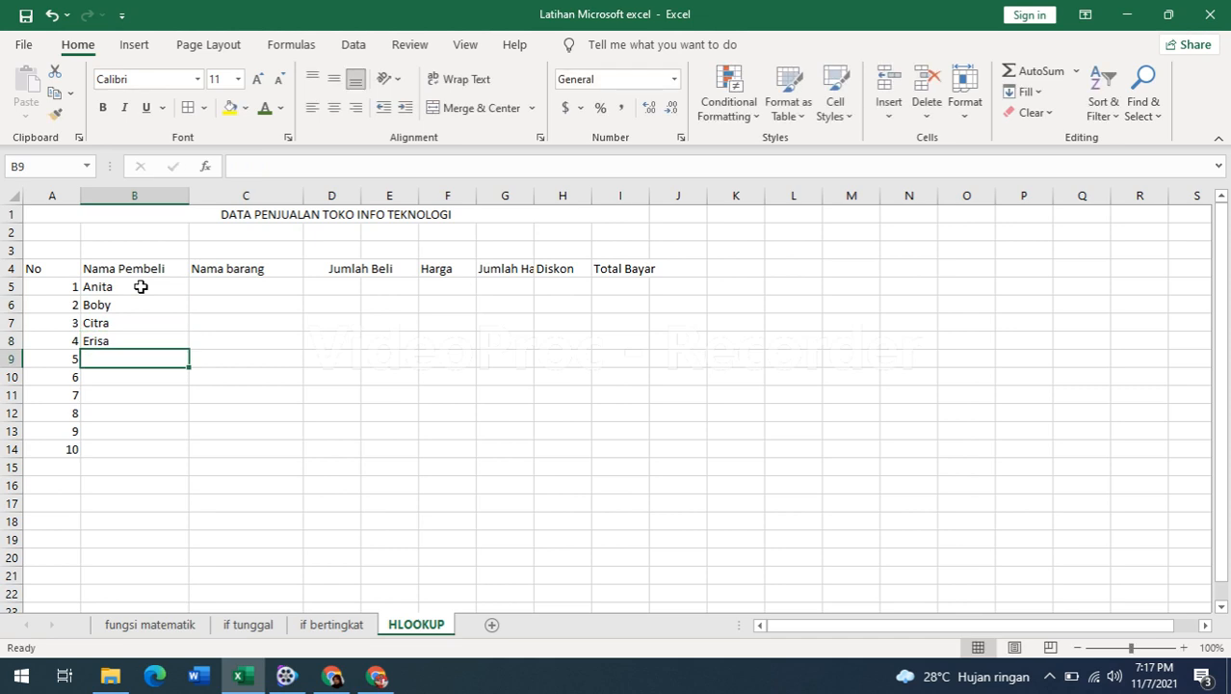
type("Fir")
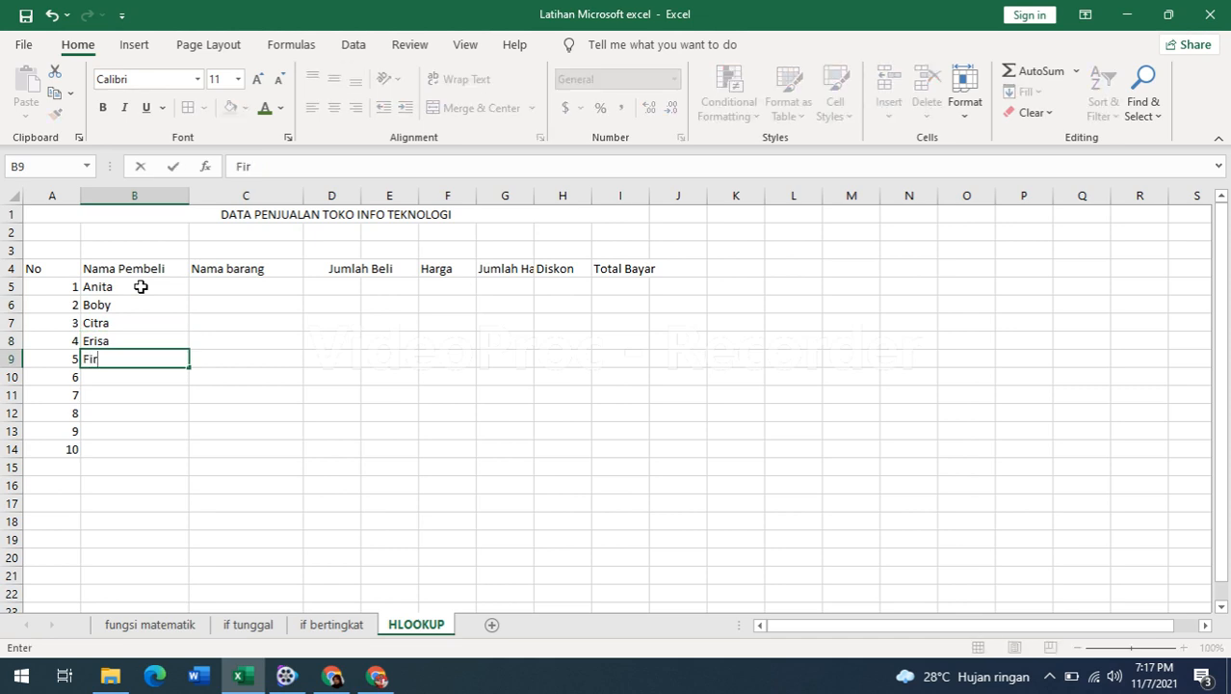
type("za")
key("Return")
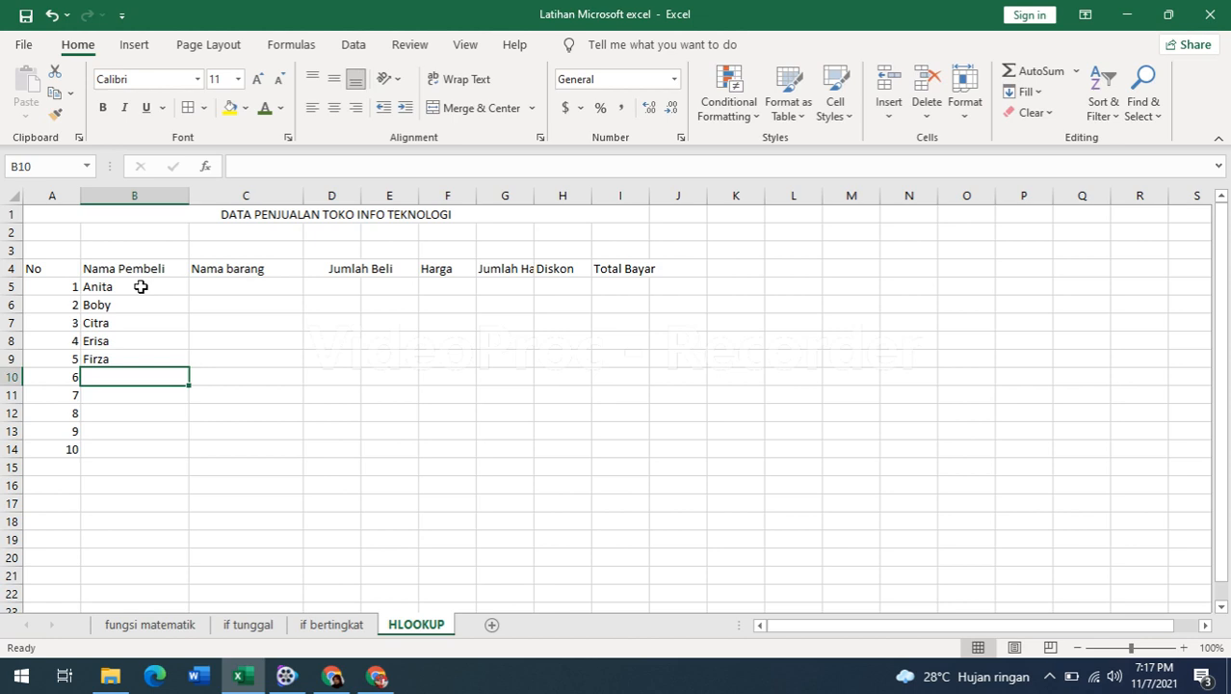
- Enter the remaining five buyers' names in B10:B14 under the "Nama Pembeli" header
type("Gita")
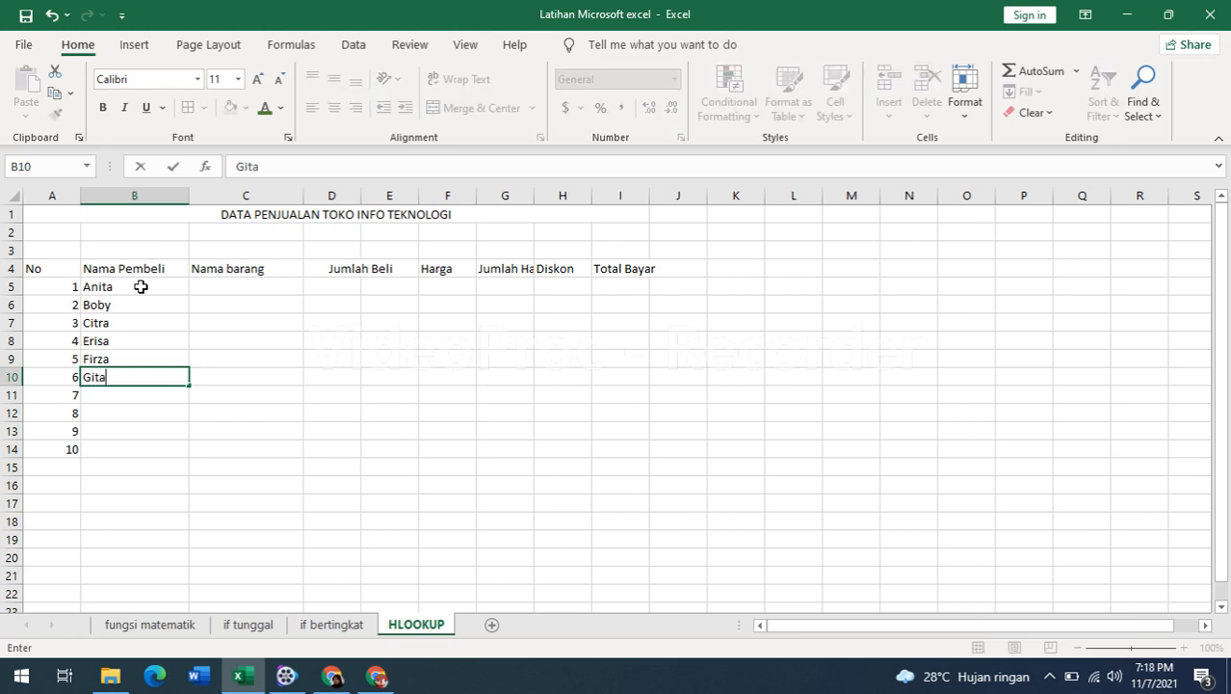
key("Return")
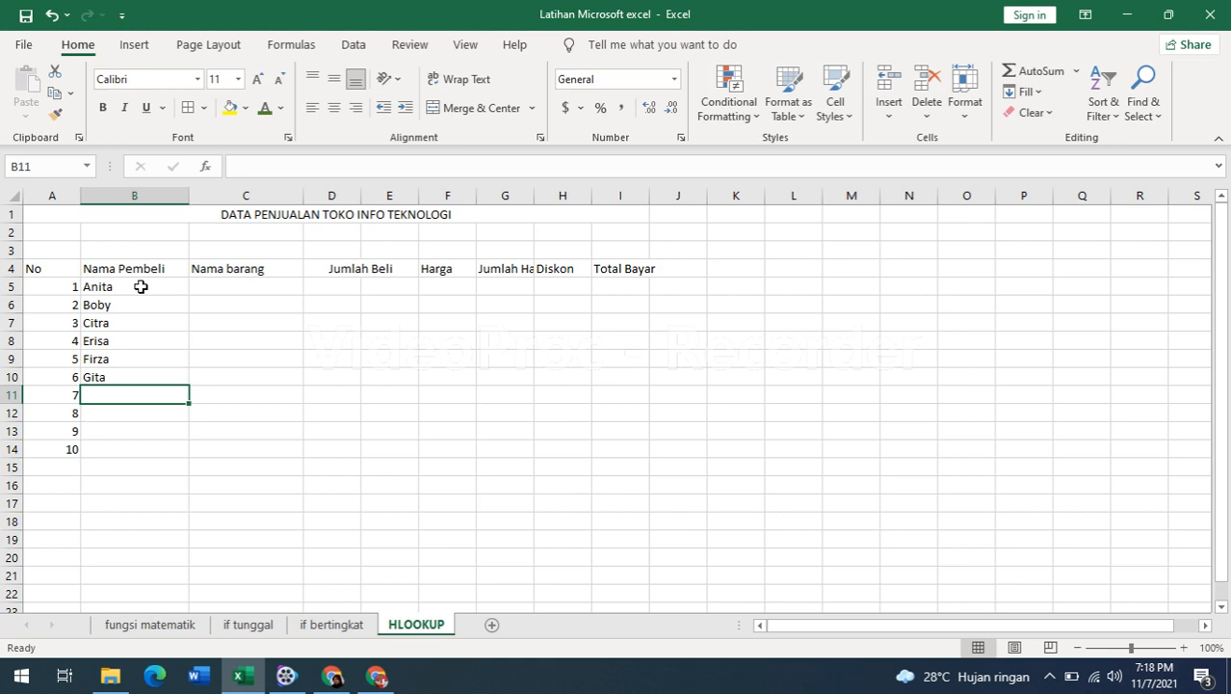
type("Gi")
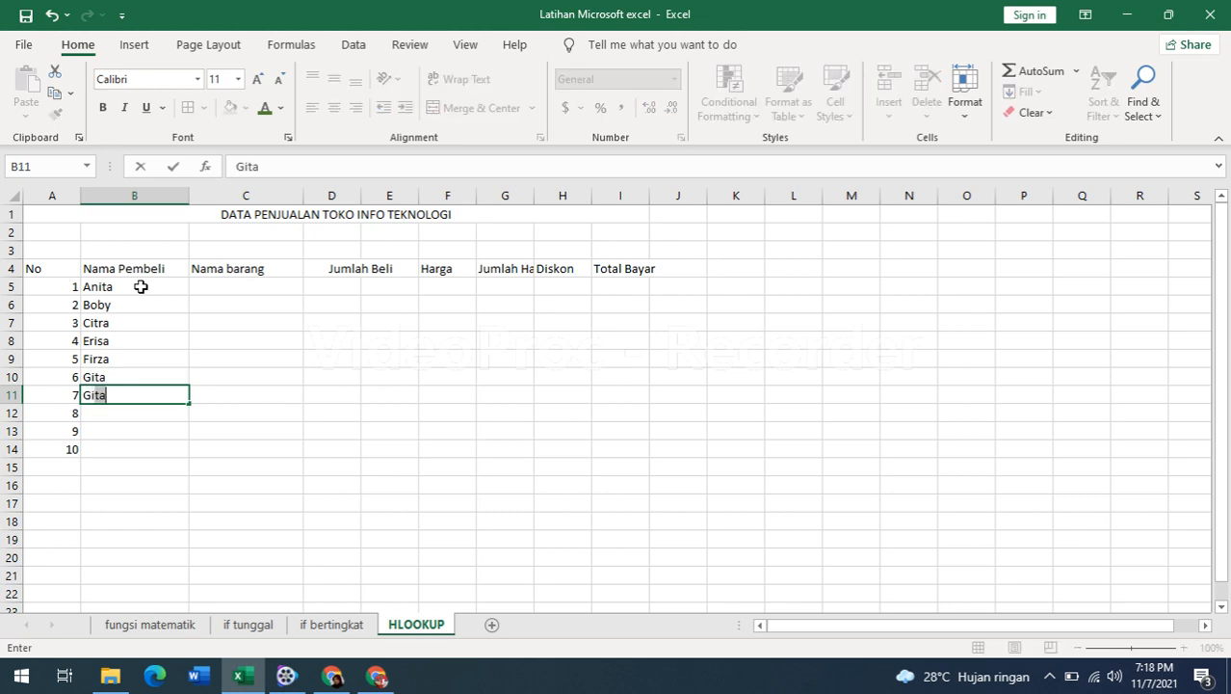
type("zka")
key("Return")
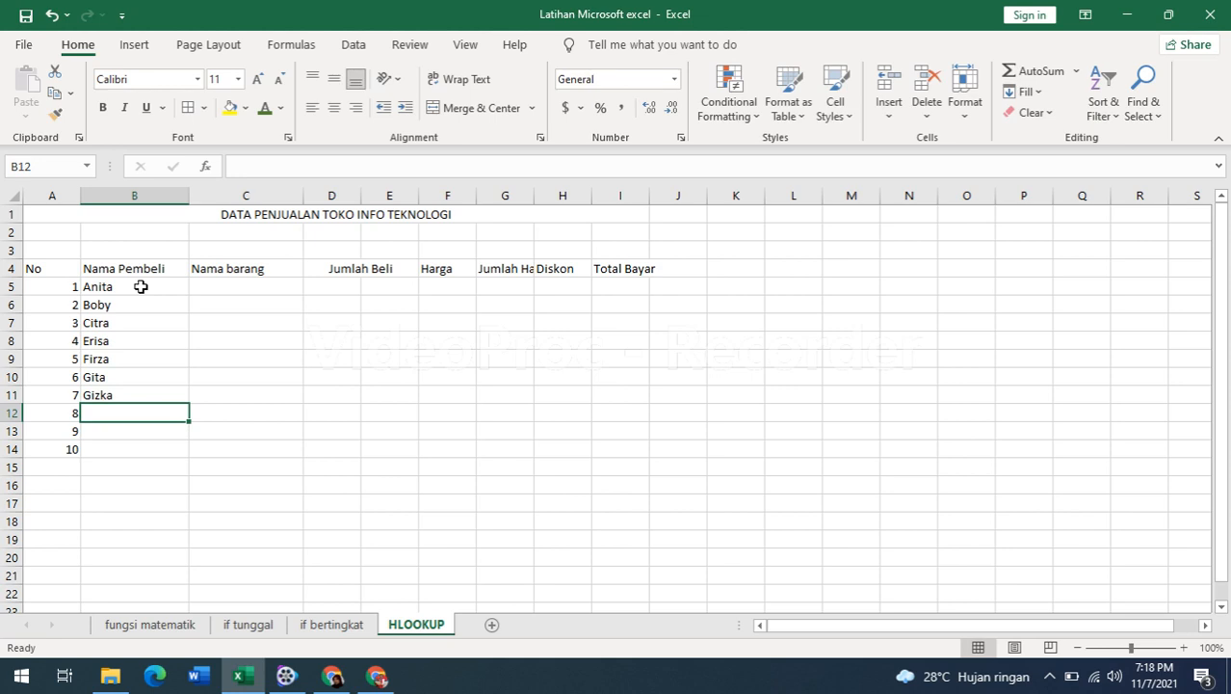
type("h")
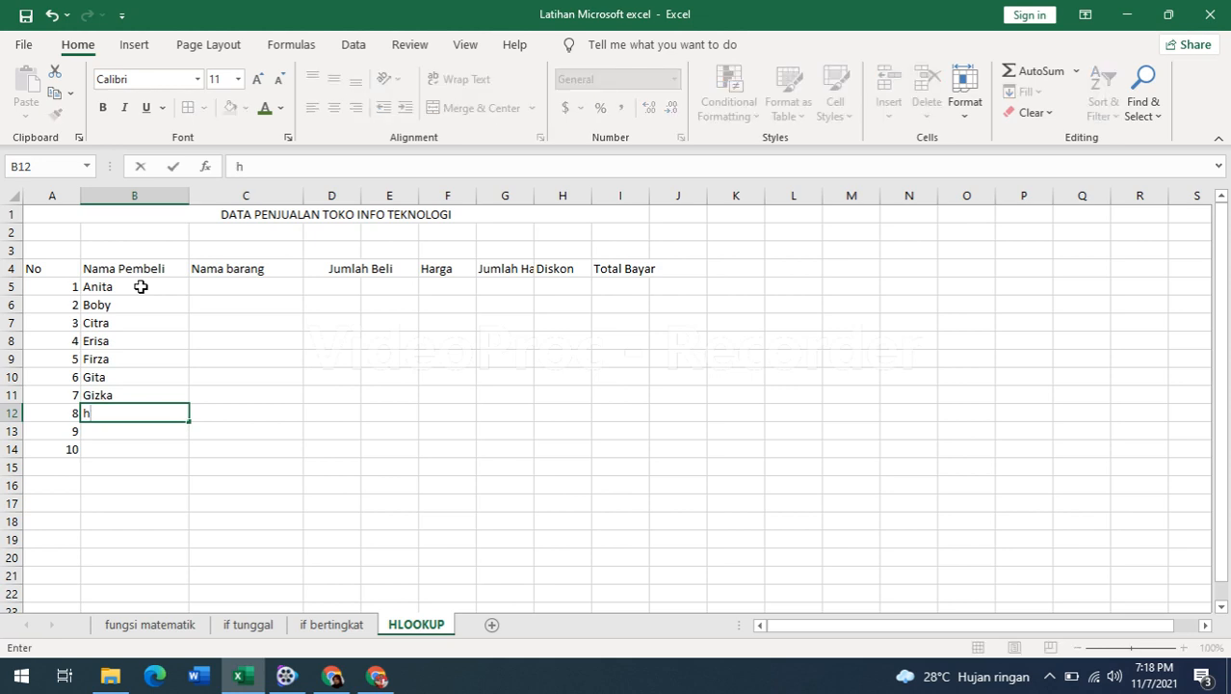
key("BackSpace")
type("Hartono")
key("Return")
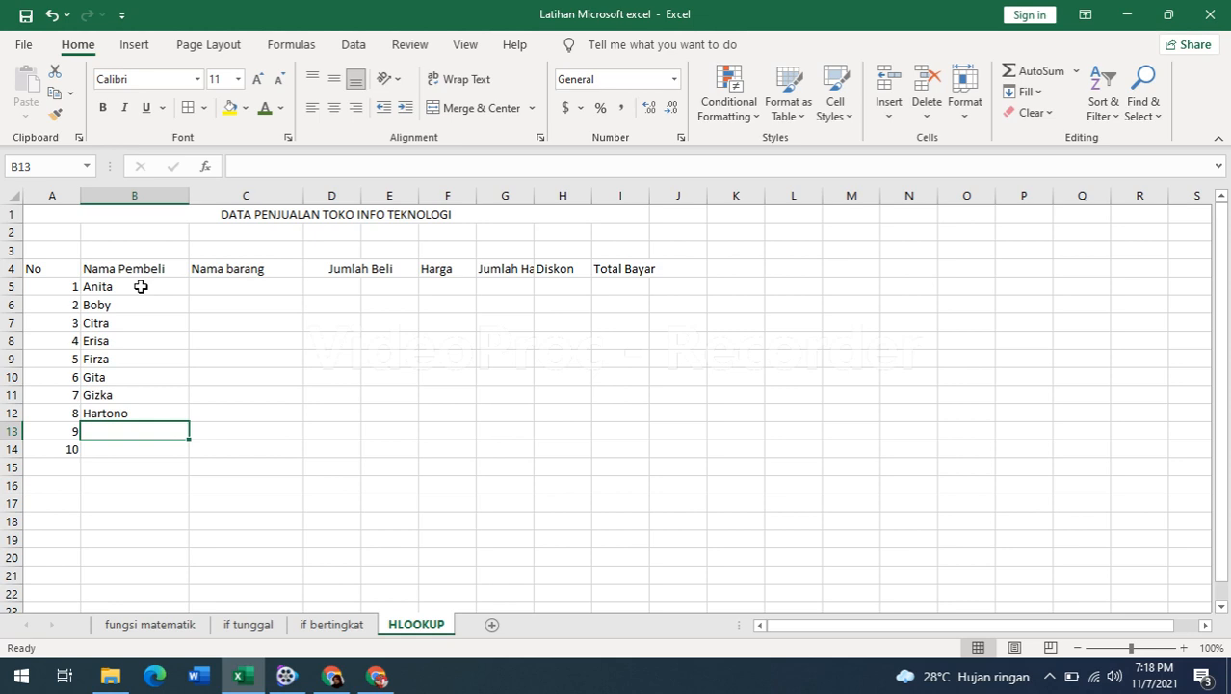
type("Kania")
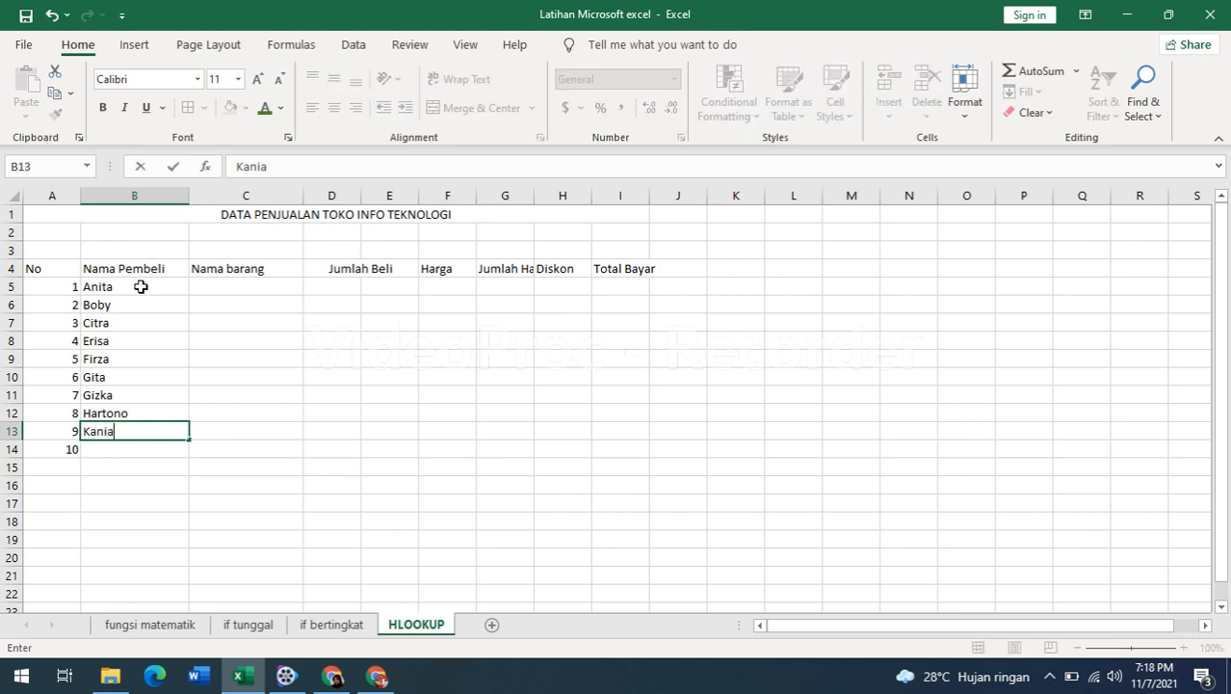
key("Return")
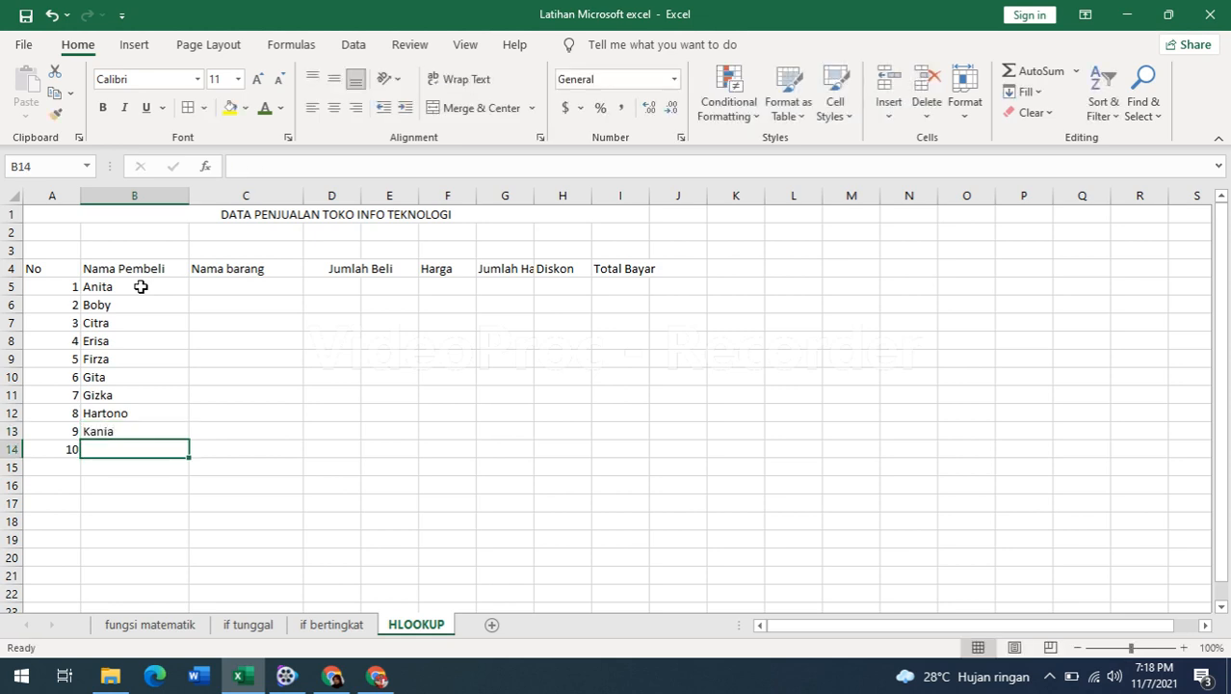
type("Su")
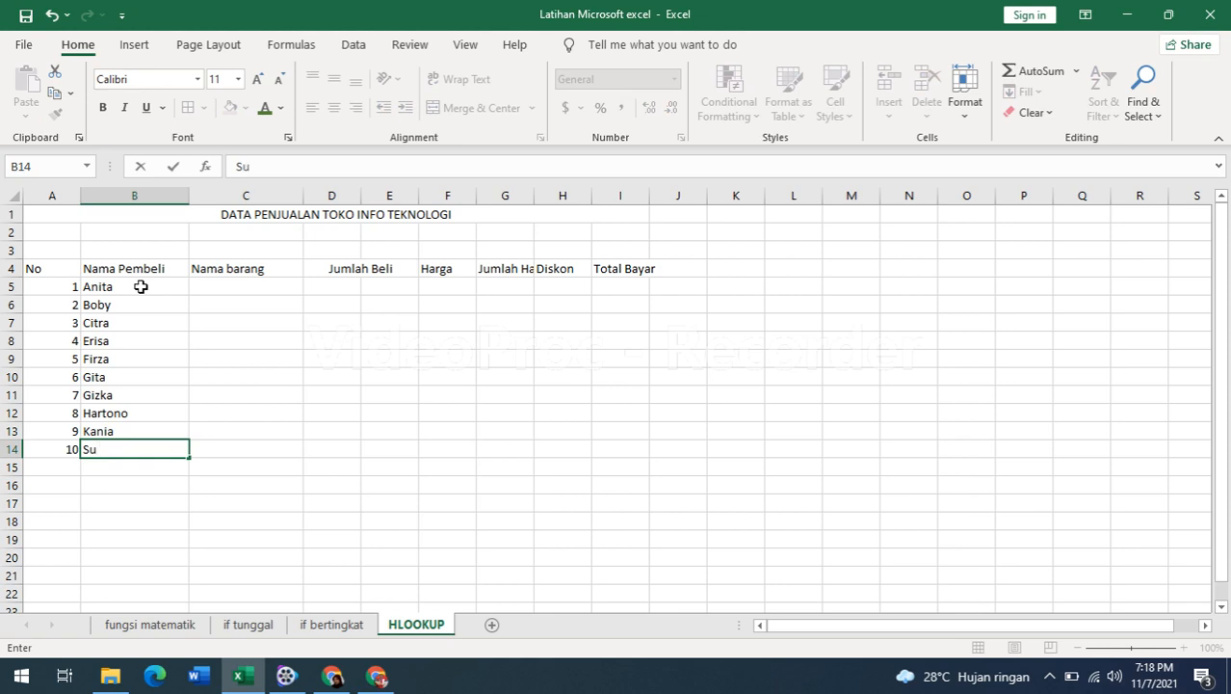
type("basa")
left_click(293, 352)
left_click(219, 282)
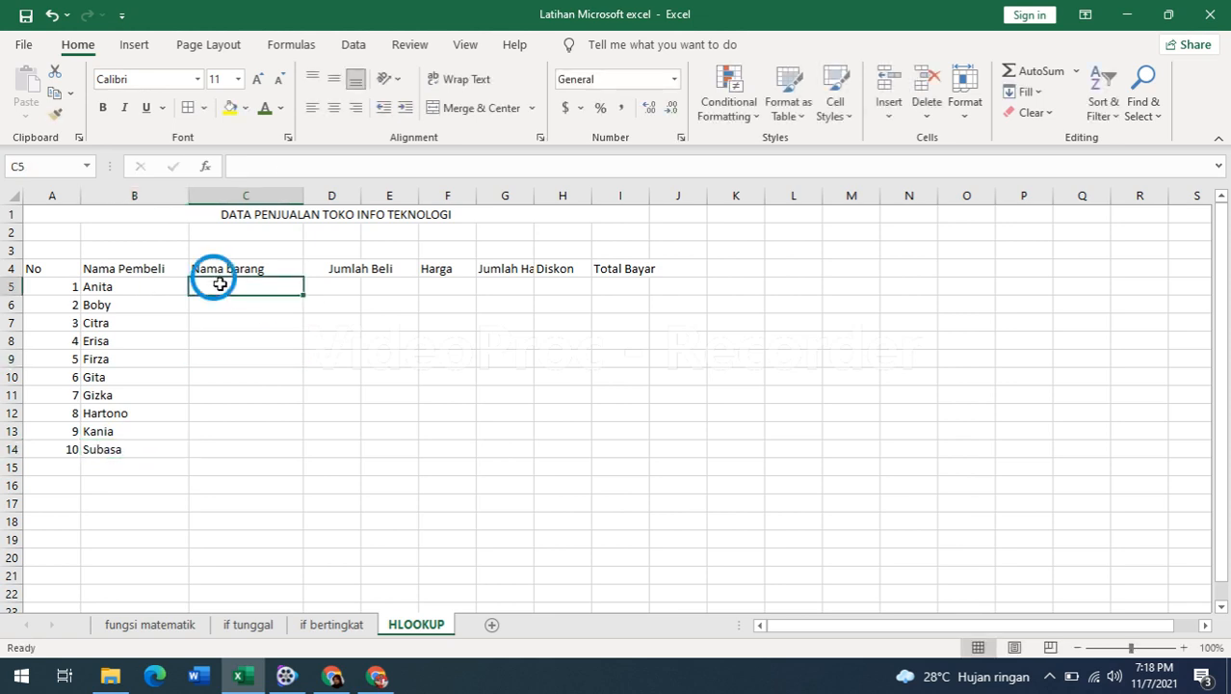
left_click(239, 486)
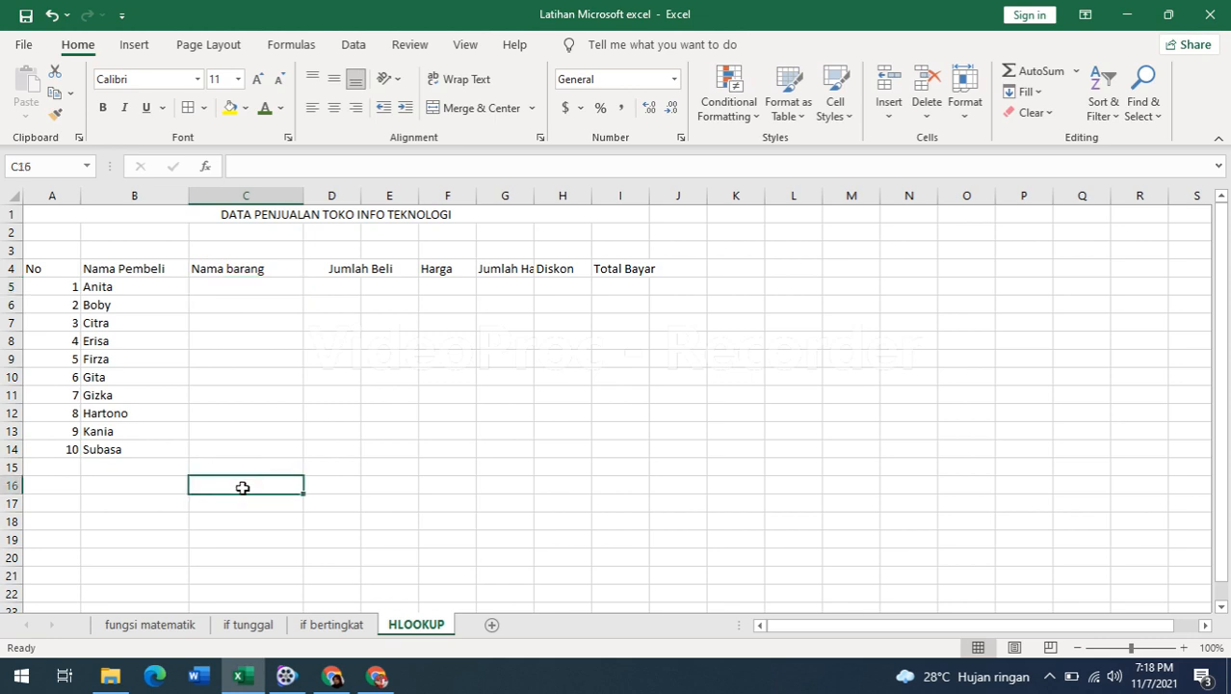
- Insert a new column before "Nama barang" in the sales table and enter the header "Kode Barang" in C4
left_click(202, 273)
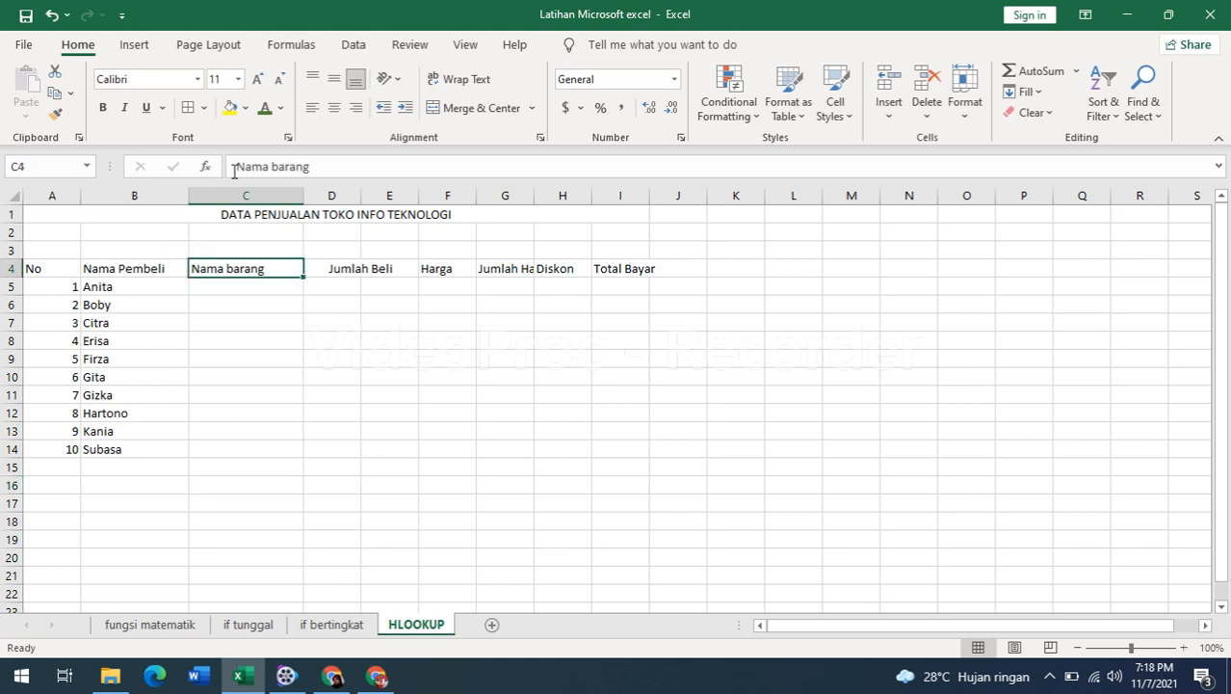
left_click(887, 113)
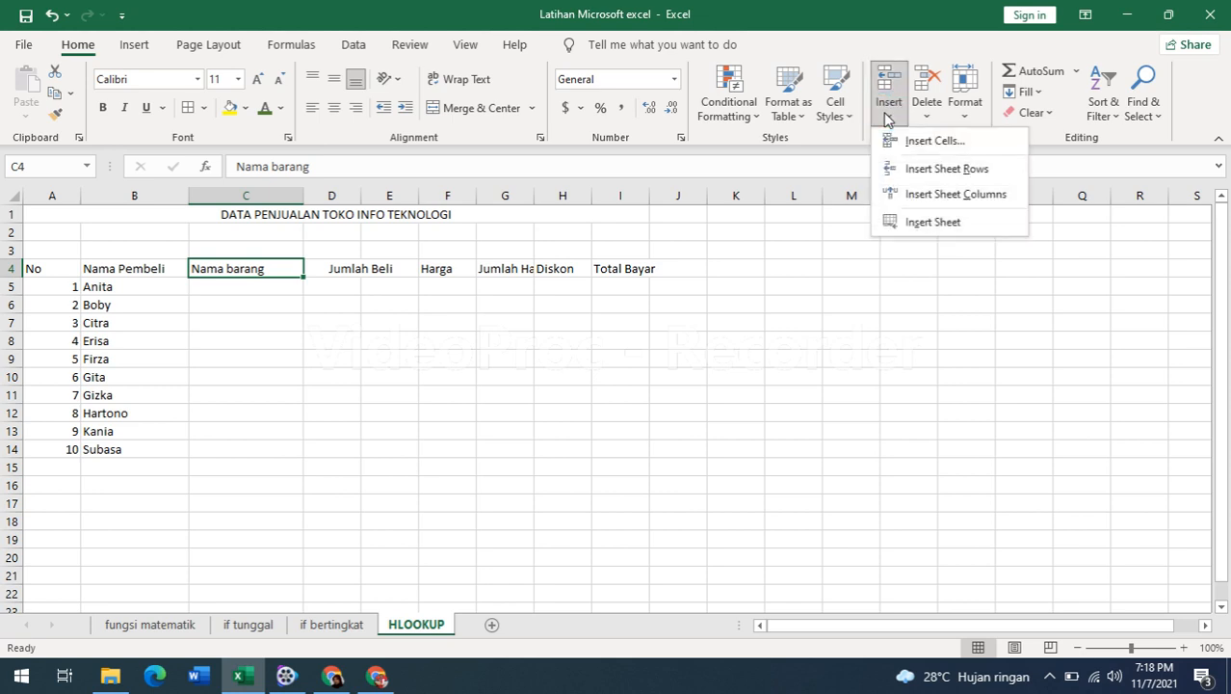
left_click(907, 189)
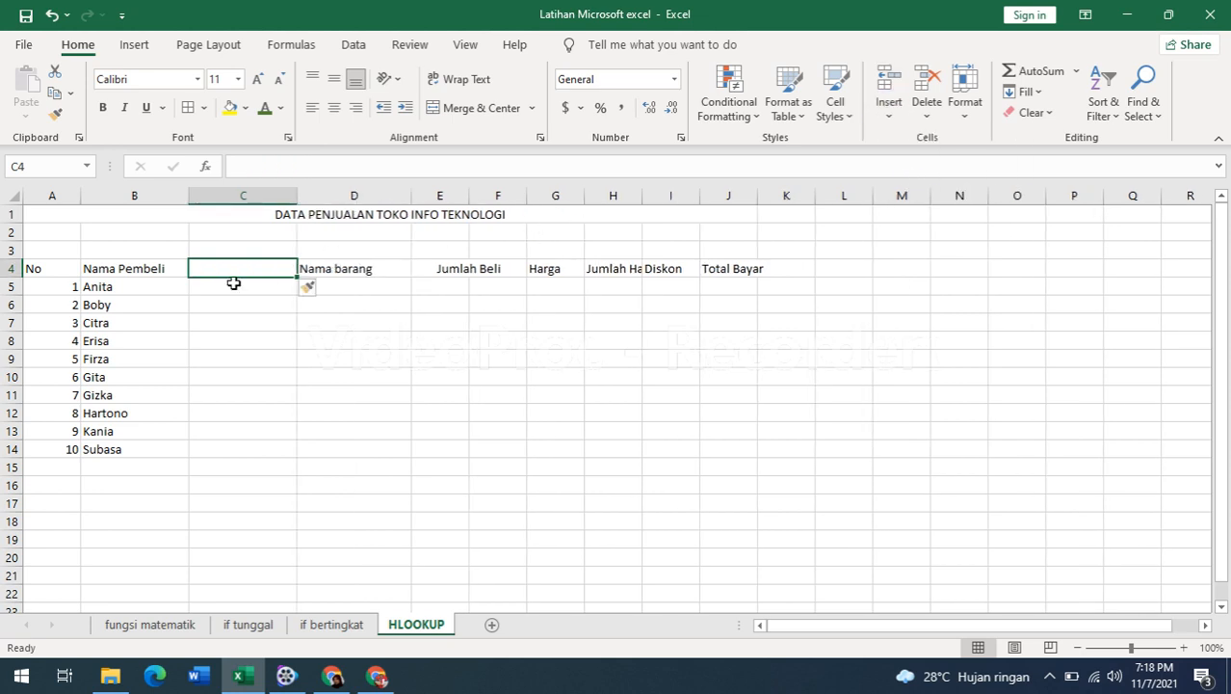
type("ko")
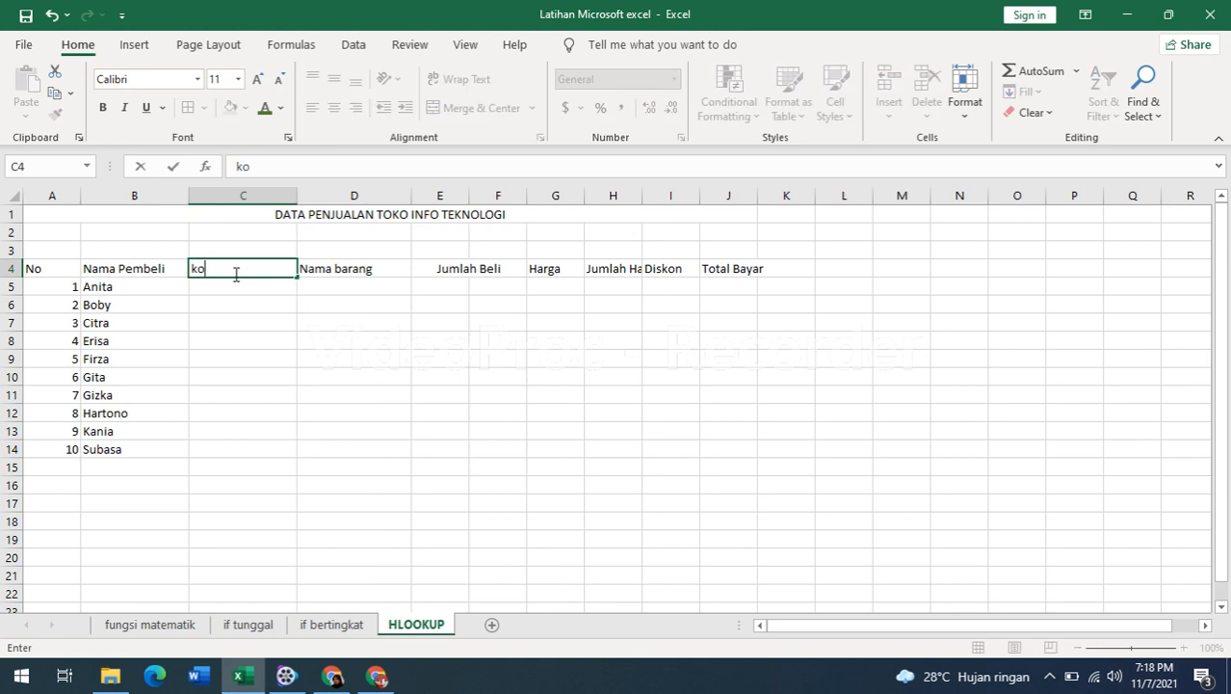
type("de Barang")
left_click(243, 165)
key("BackSpace")
type("k")
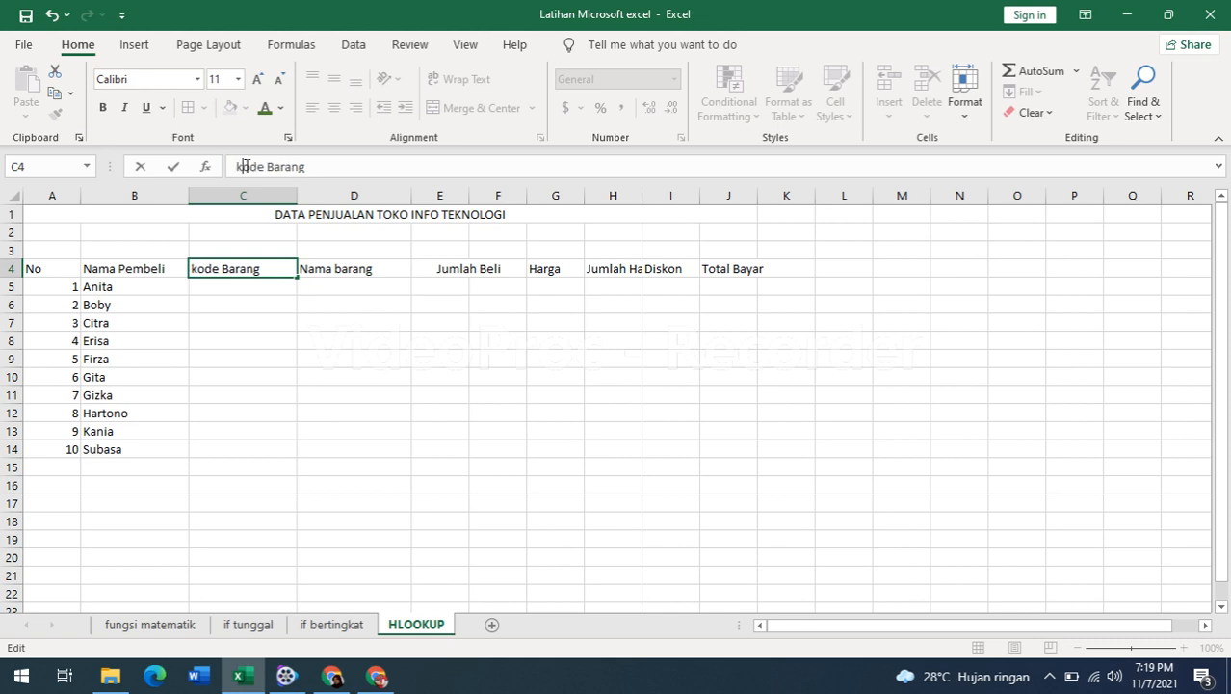
key("BackSpace")
type("K")
key("Return")
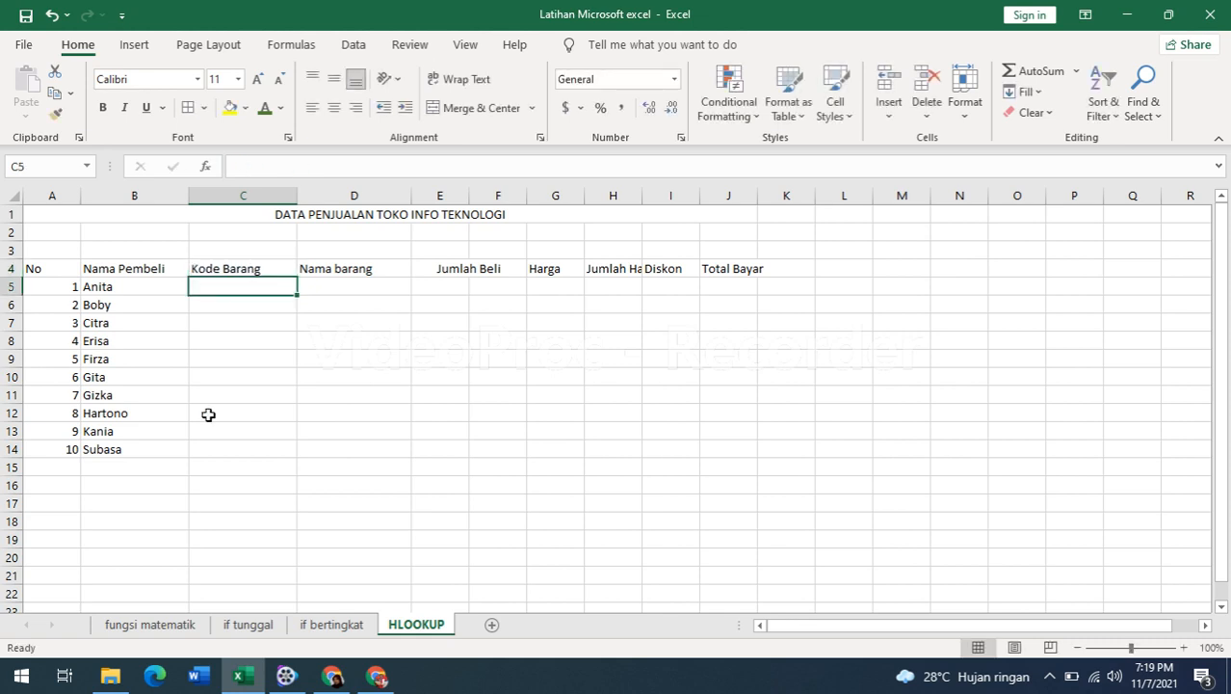
- Start a lookup table below the sales data with the header "Kode Barang" in C16 and codes A, B, C and D in C17:C20
left_click(244, 487)
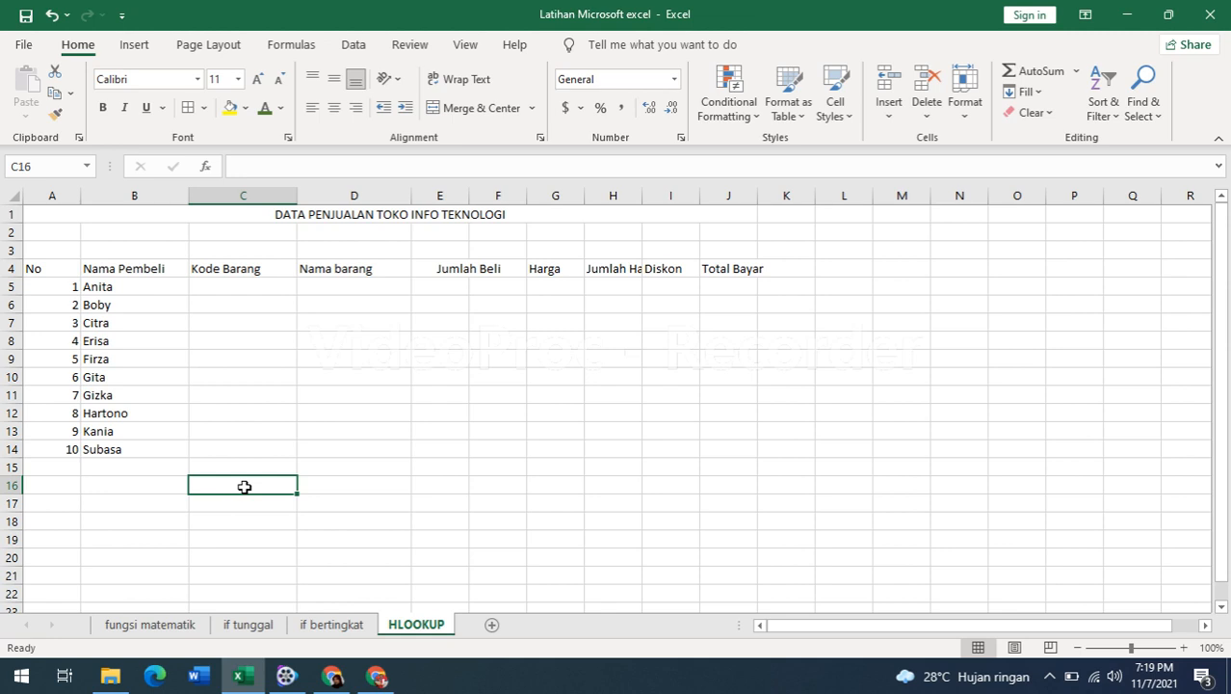
type("Kode ")
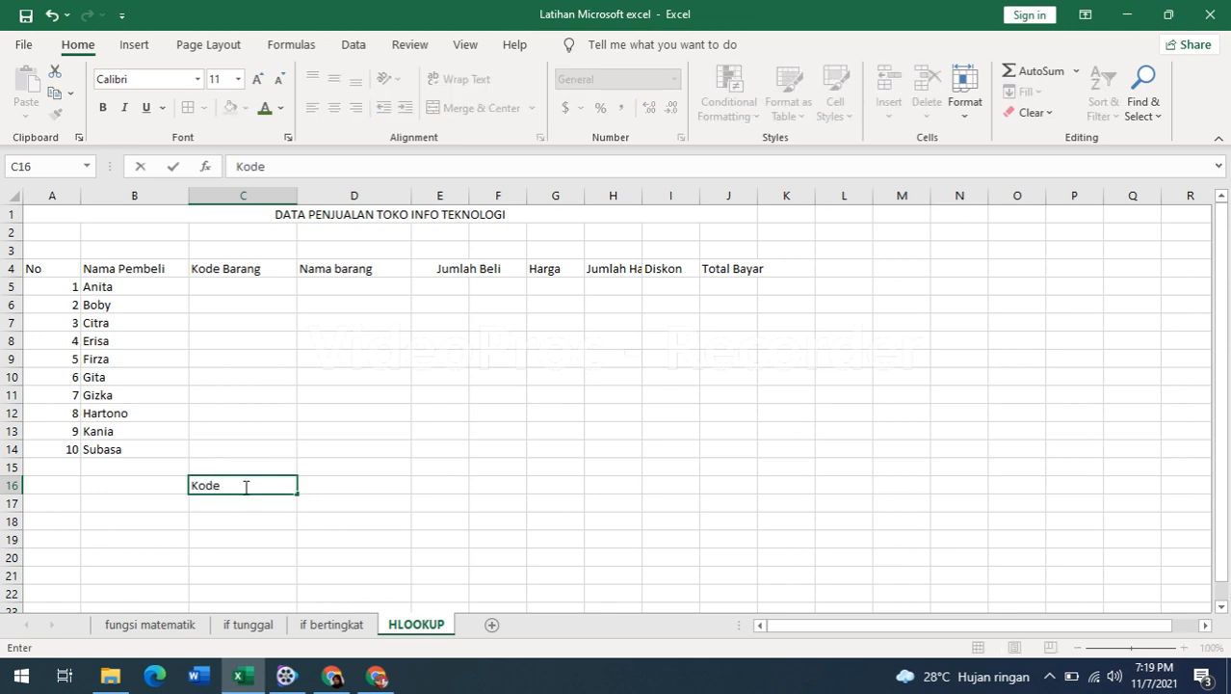
type("Barang")
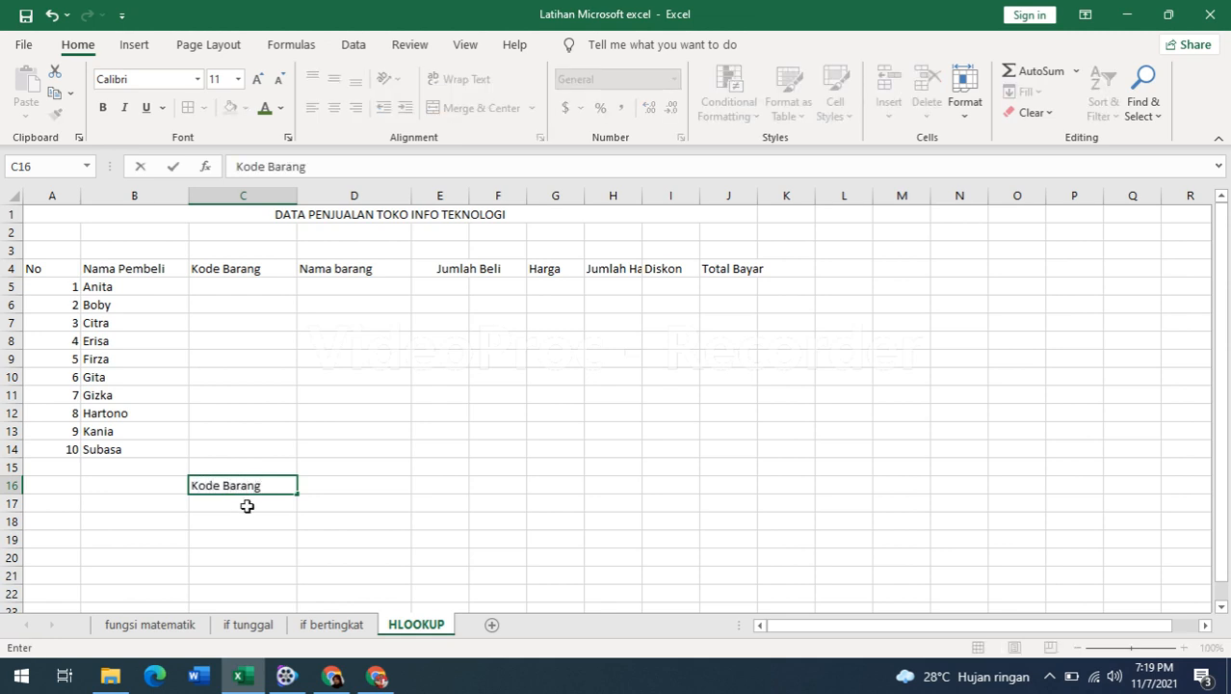
left_click(228, 508)
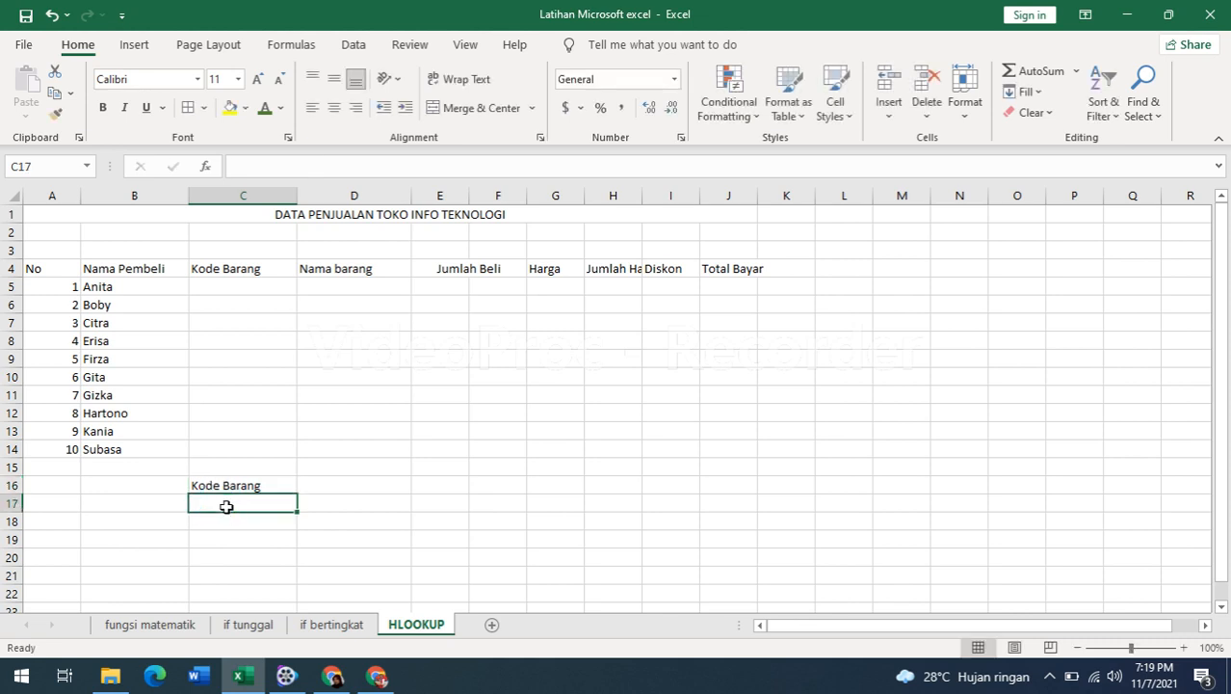
type("A")
key("Return")
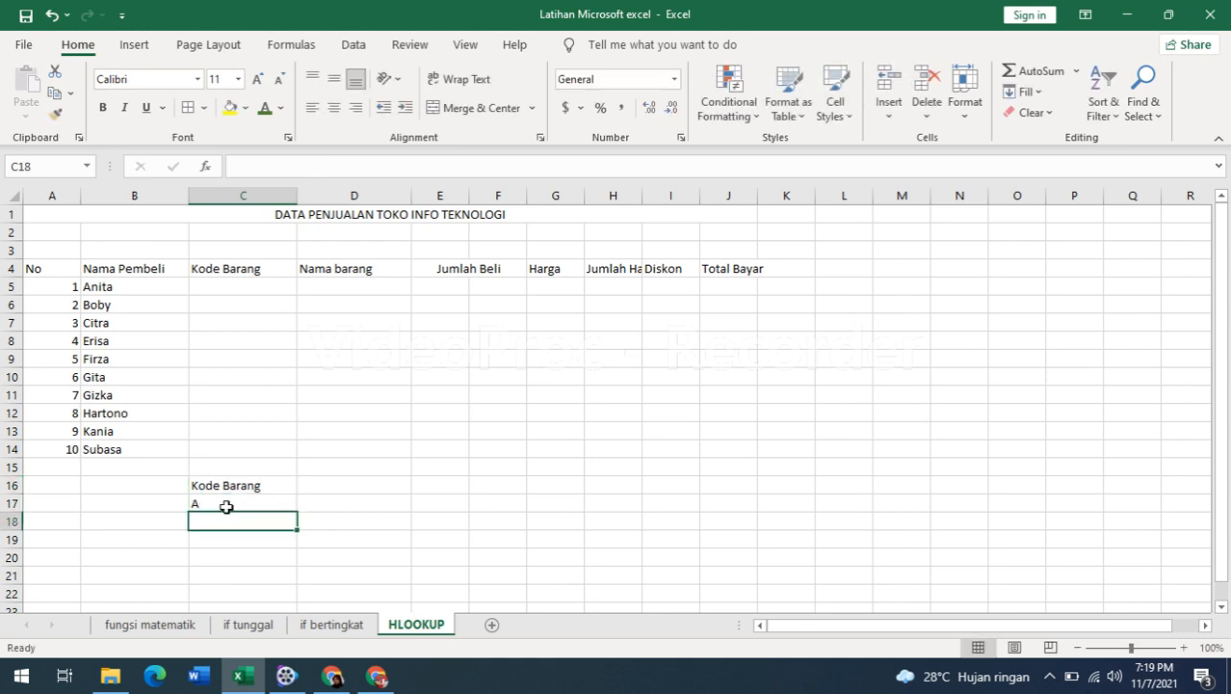
type("B")
key("Return")
type("C")
key("Return")
type("D")
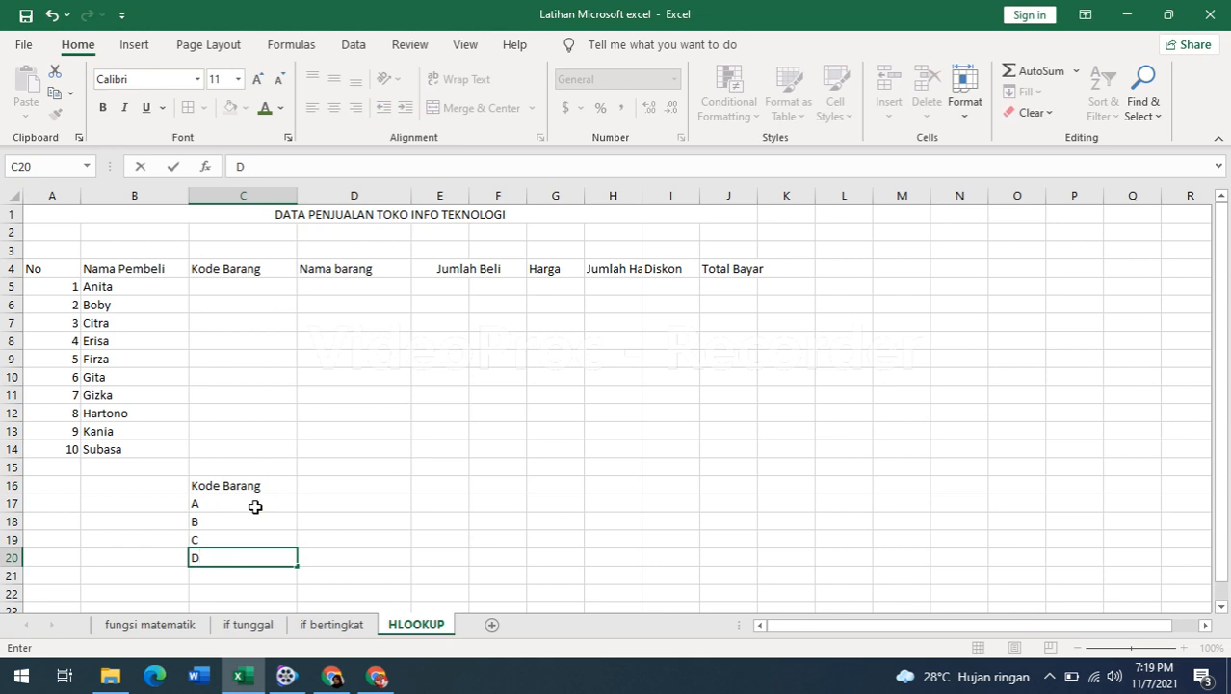
- Enter the header "Nama Barang" in D16 of the lookup table, with a space between the two words
left_click(339, 485)
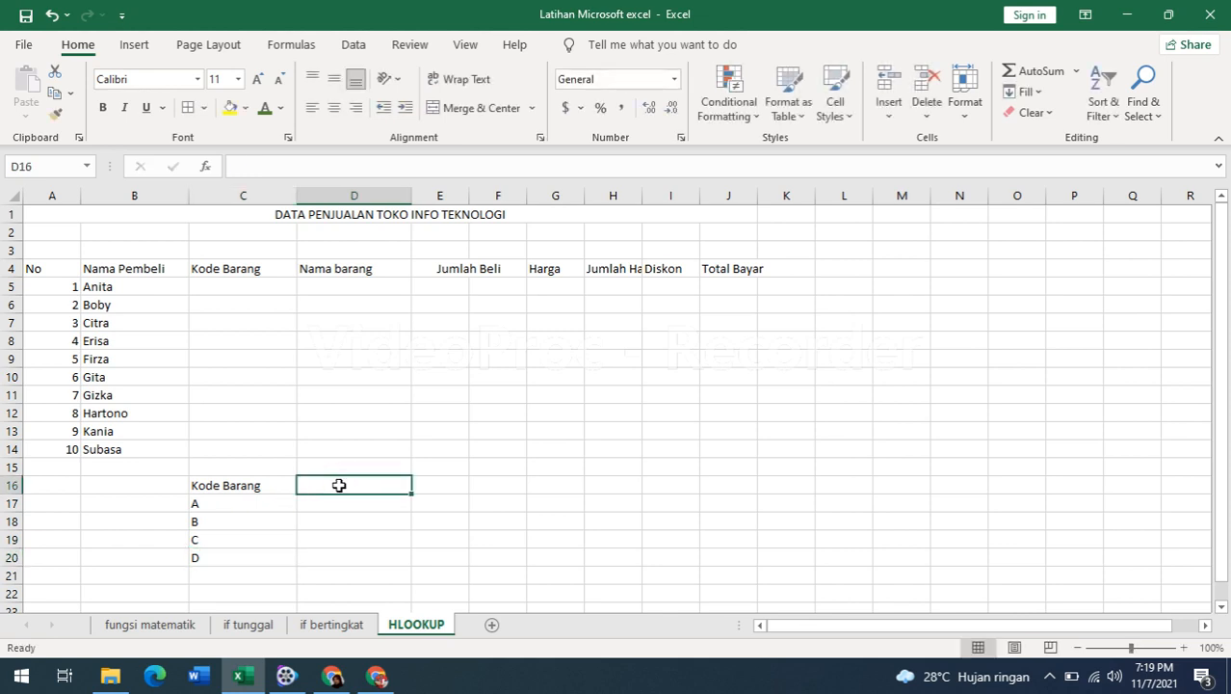
type("Na,Ma")
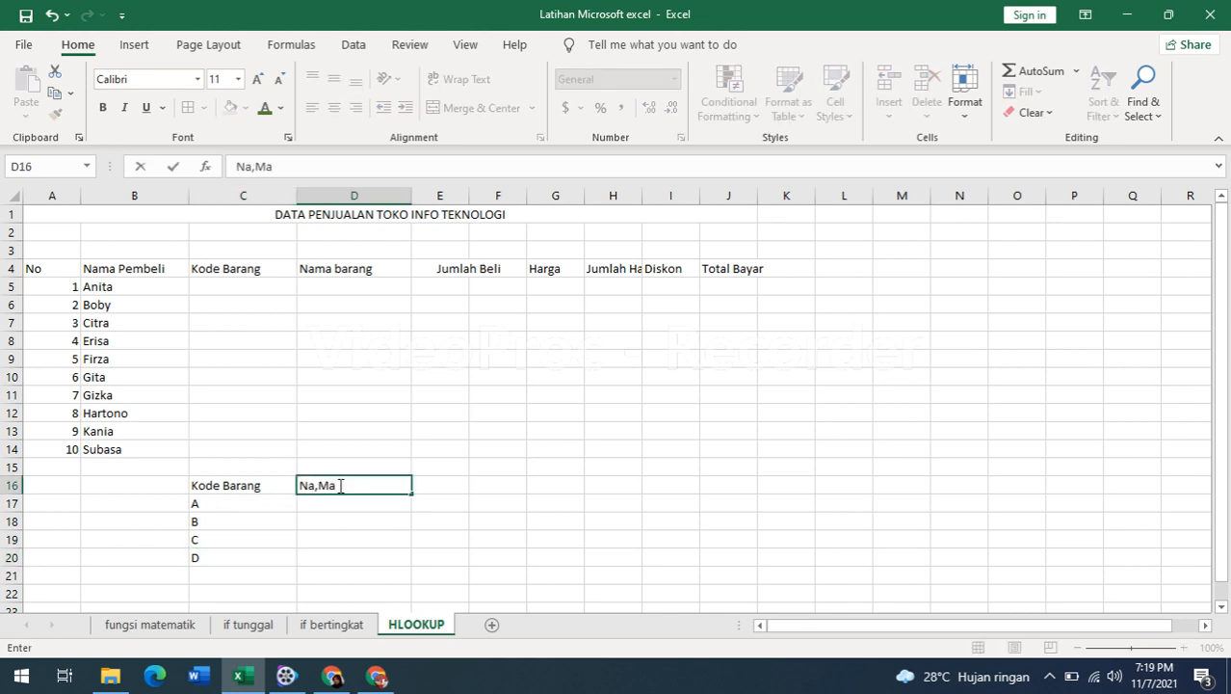
key("BackSpace")
key("BackSpace")
key("BackSpace")
type("ma Barang")
key("Return")
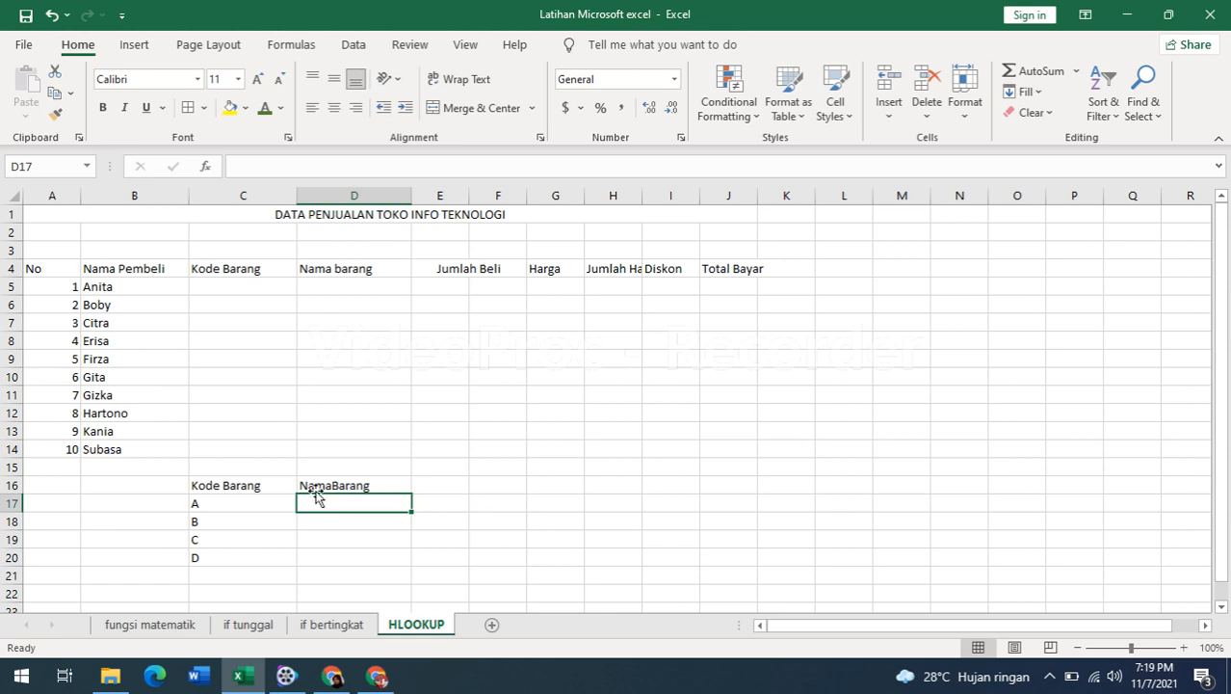
left_click(315, 484)
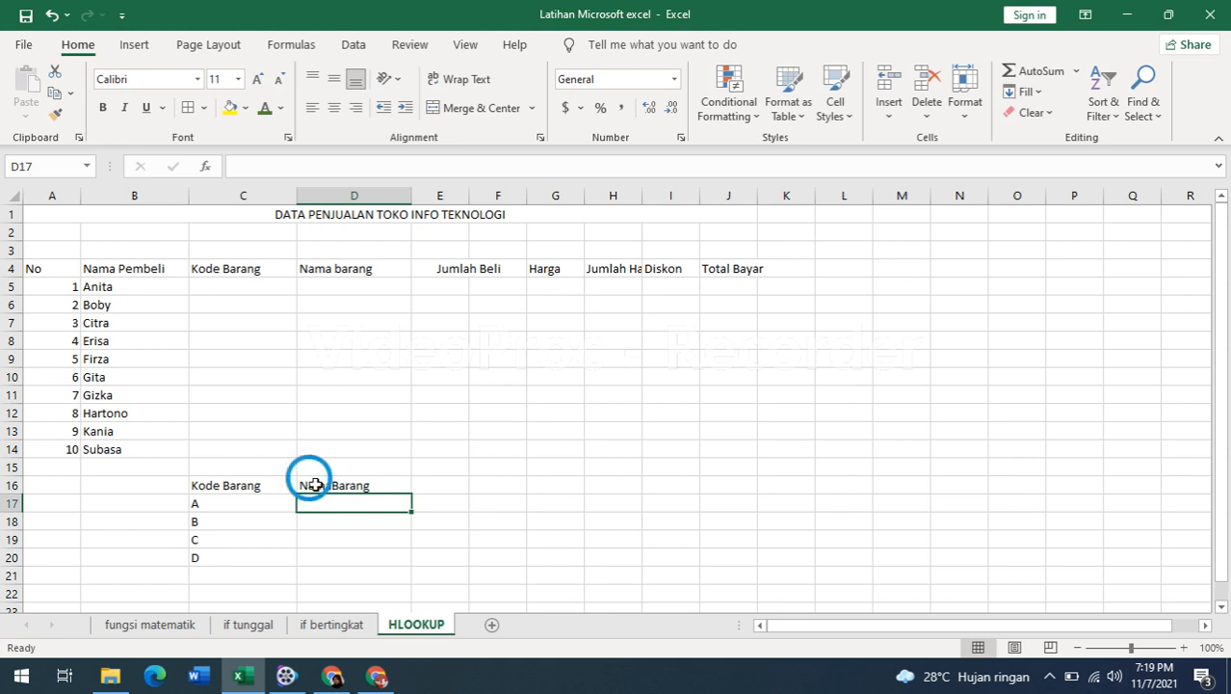
left_click(271, 167)
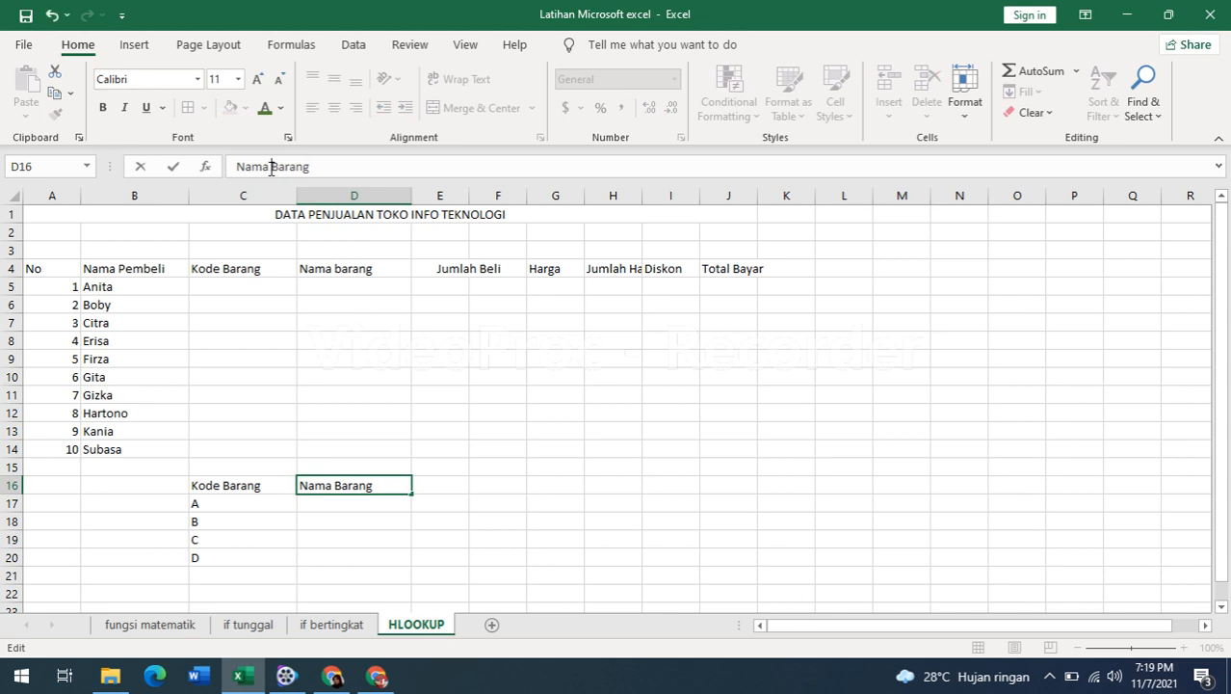
key("Return")
- Enter the item names Printer, Spekaer, AIO Pc and Laptop in D17:D20 for codes A to D
type("Printer")
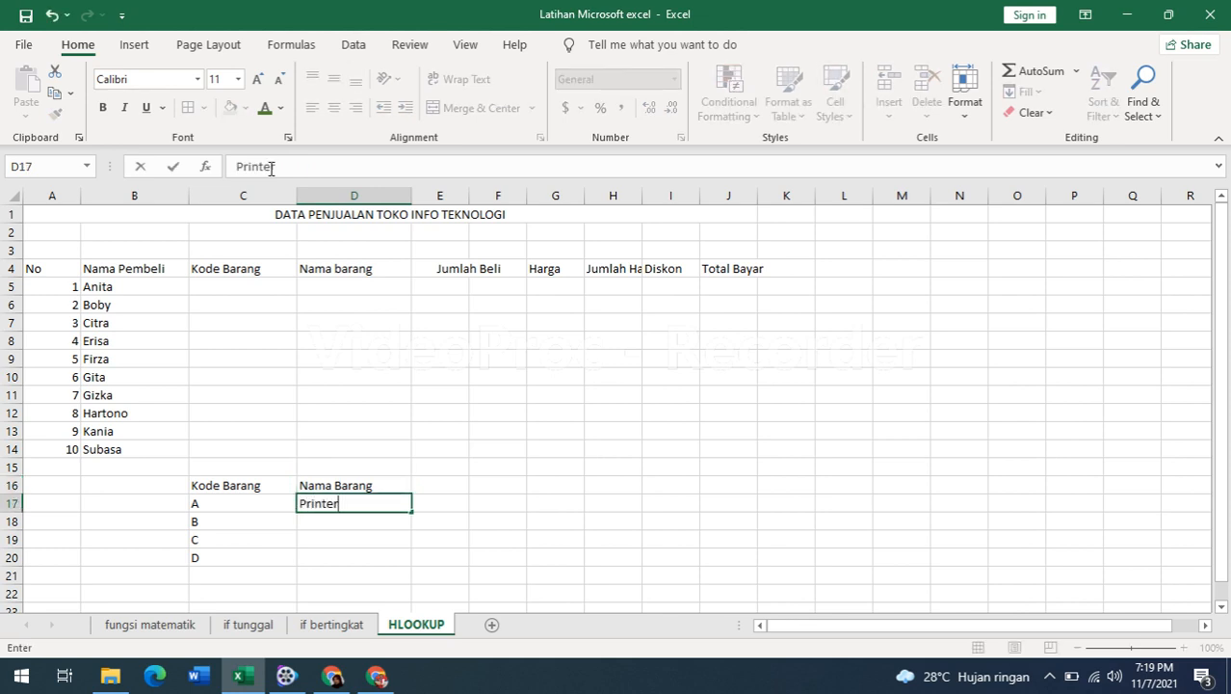
key("Return")
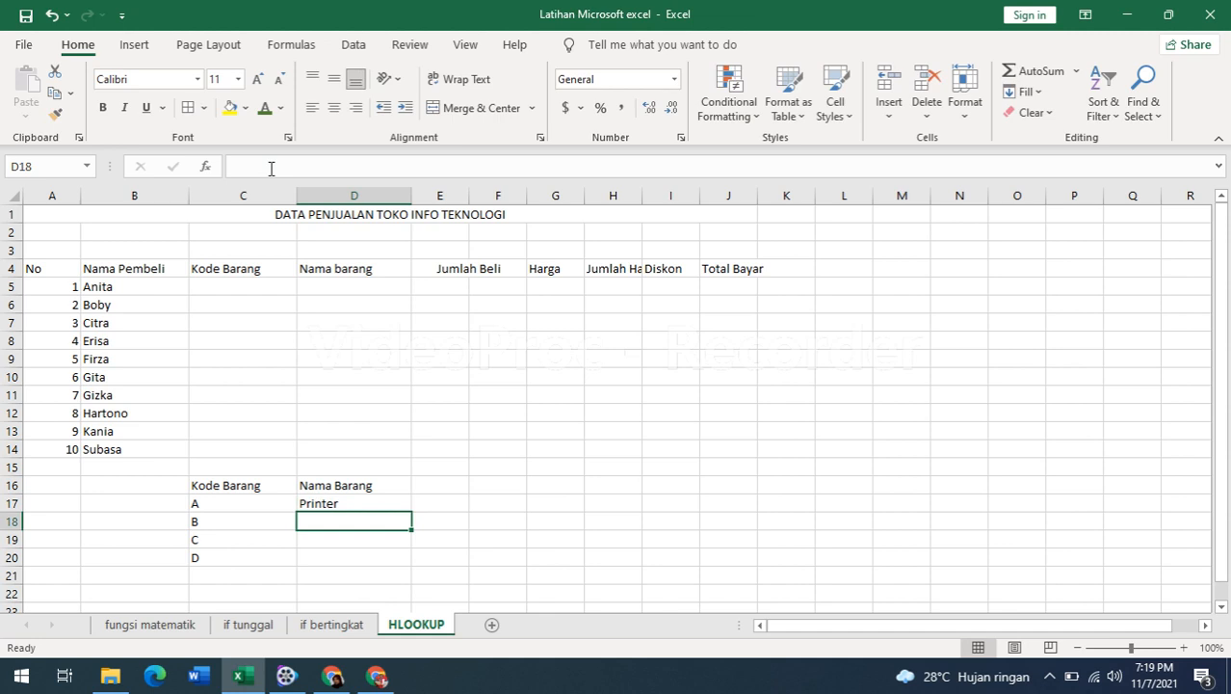
type("Sp")
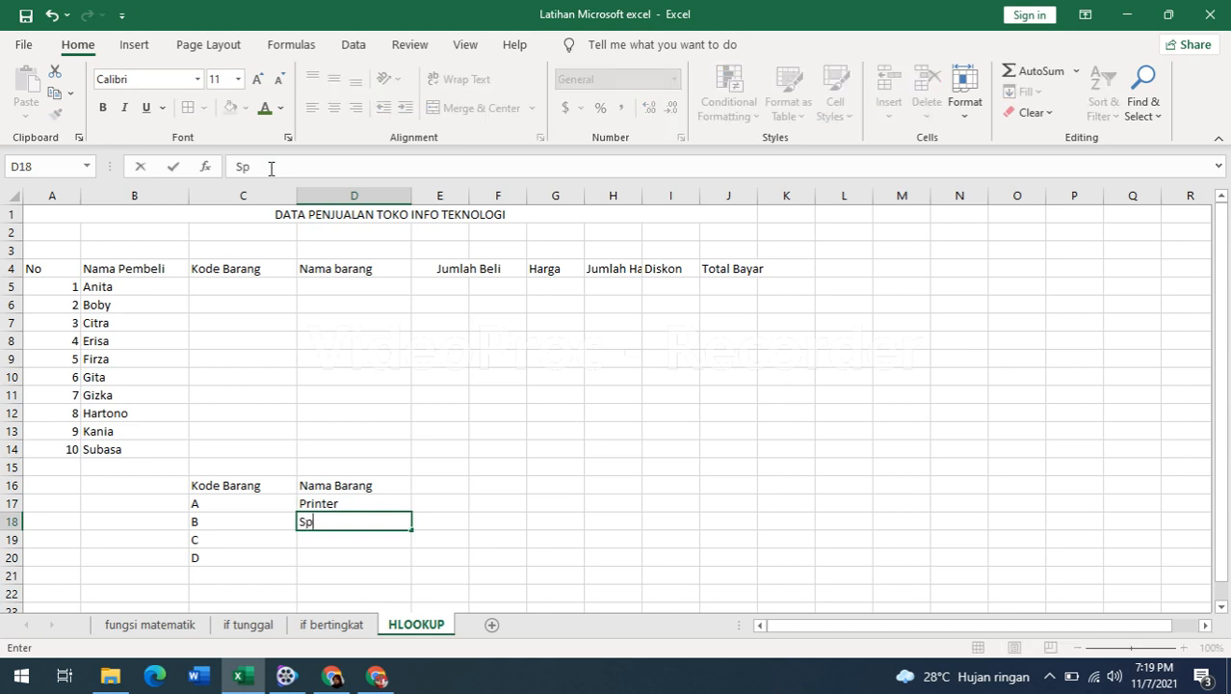
type("ekaer")
key("Return")
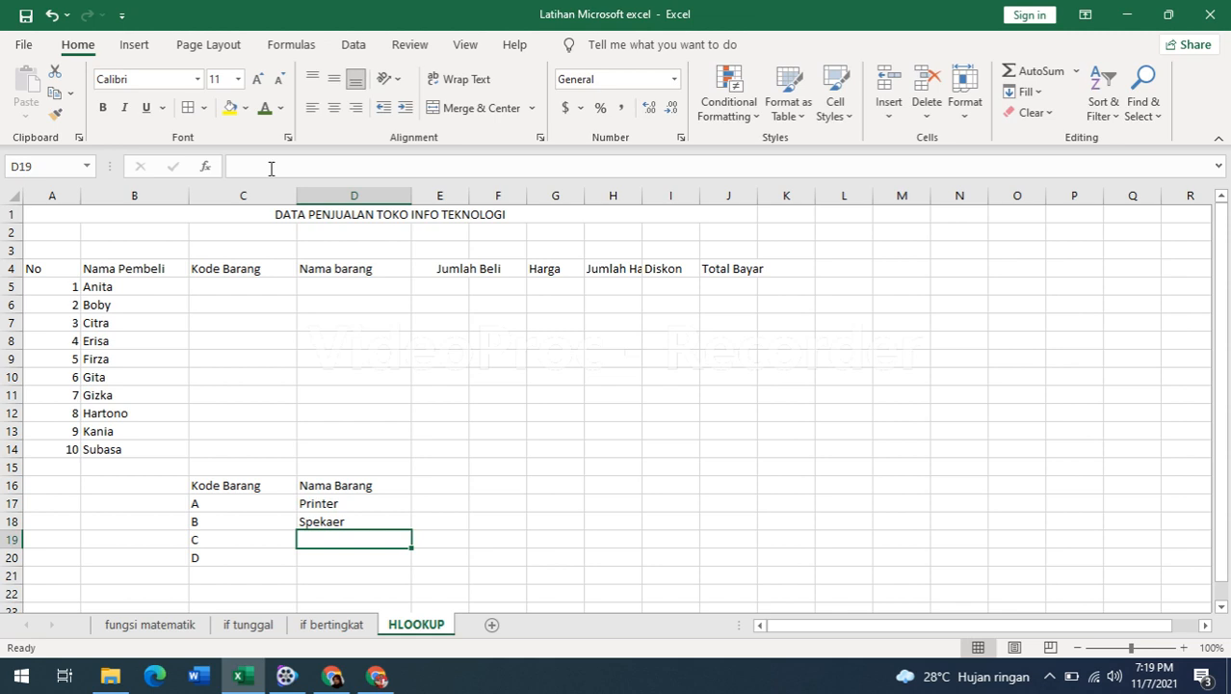
type("P")
key("BackSpace")
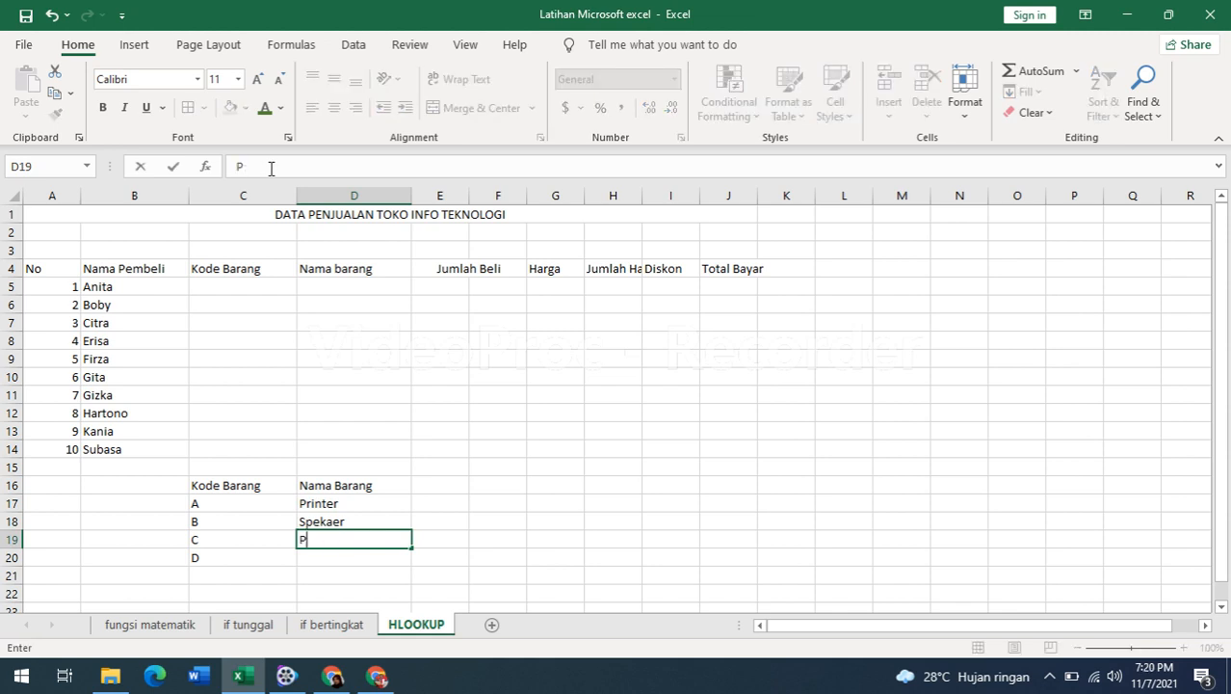
key("BackSpace")
type("AIO Pc")
key("Return")
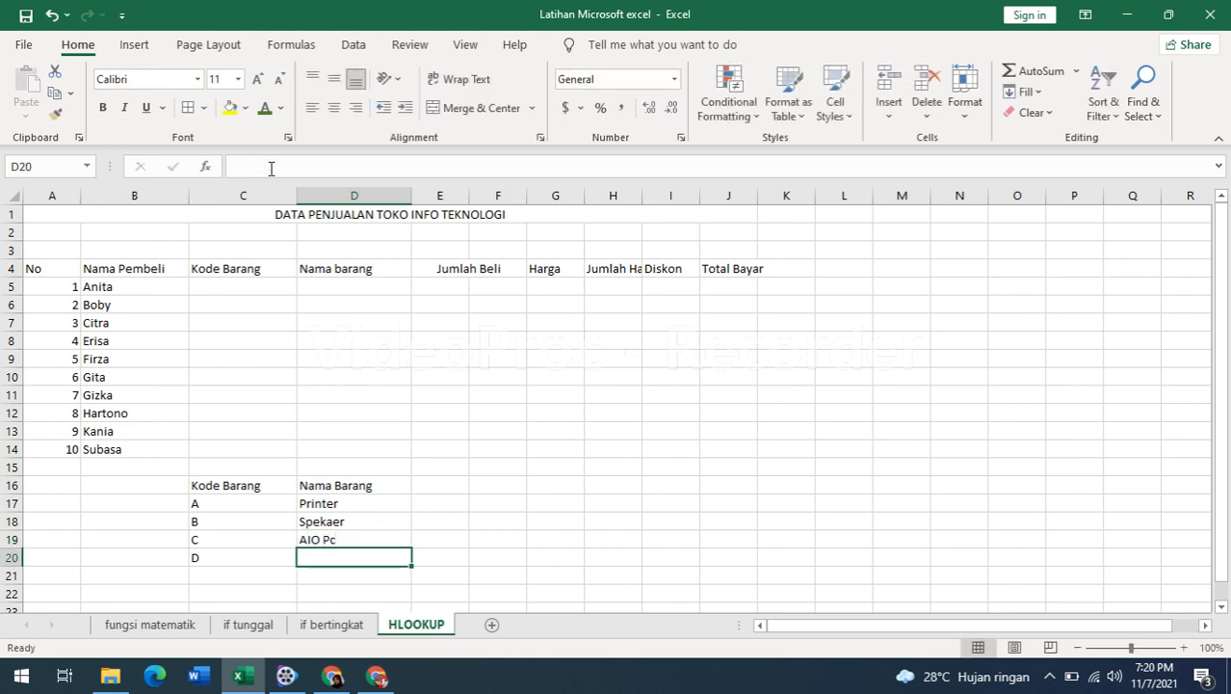
type("Laptop")
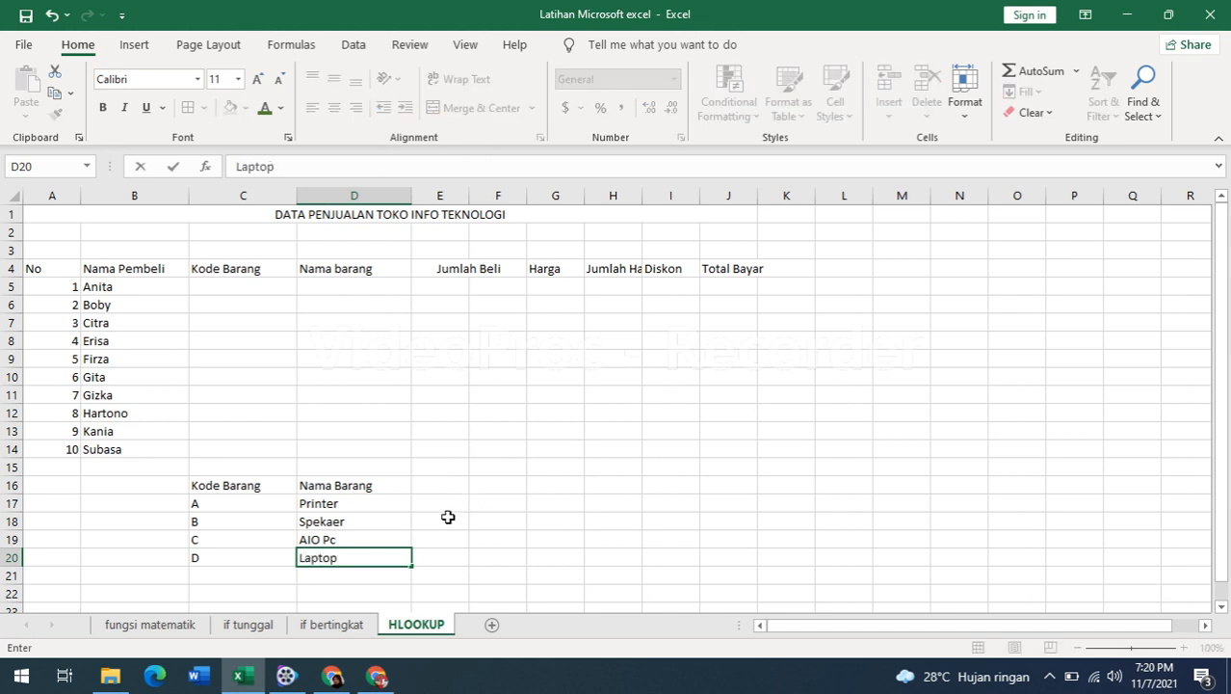
- Enter the header "Harga" in E16 of the lookup table
left_click(440, 488)
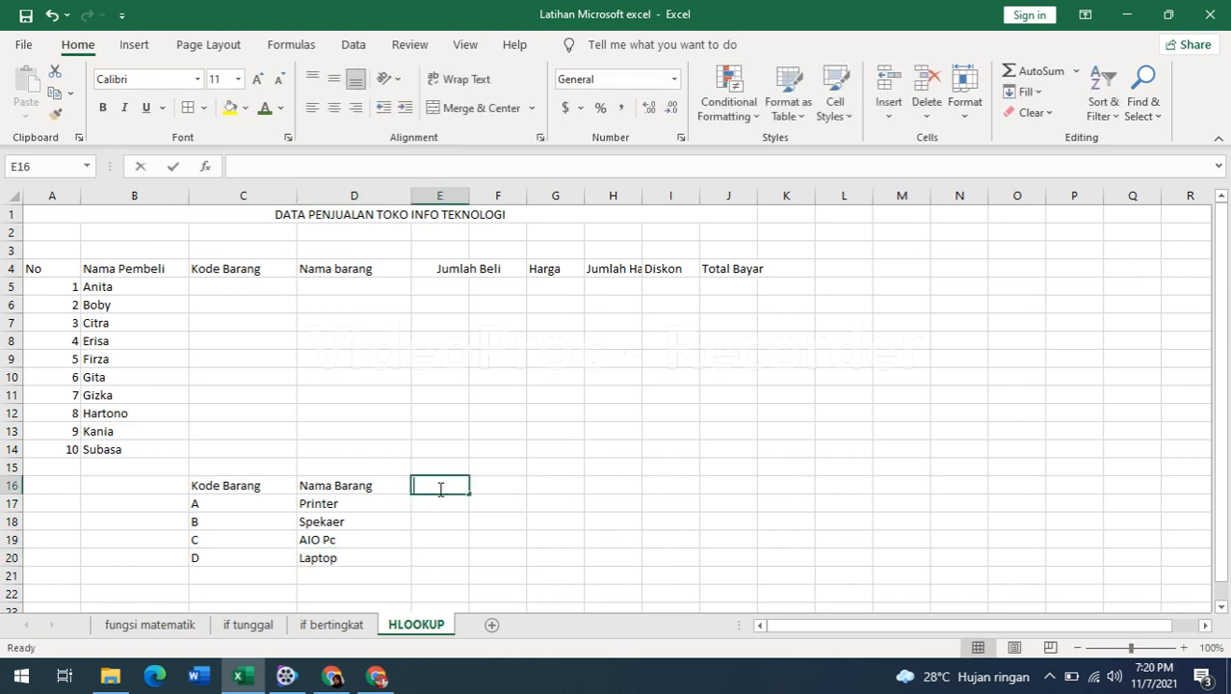
type("harga")
key("BackSpace")
key("BackSpace")
key("BackSpace")
key("BackSpace")
key("BackSpace")
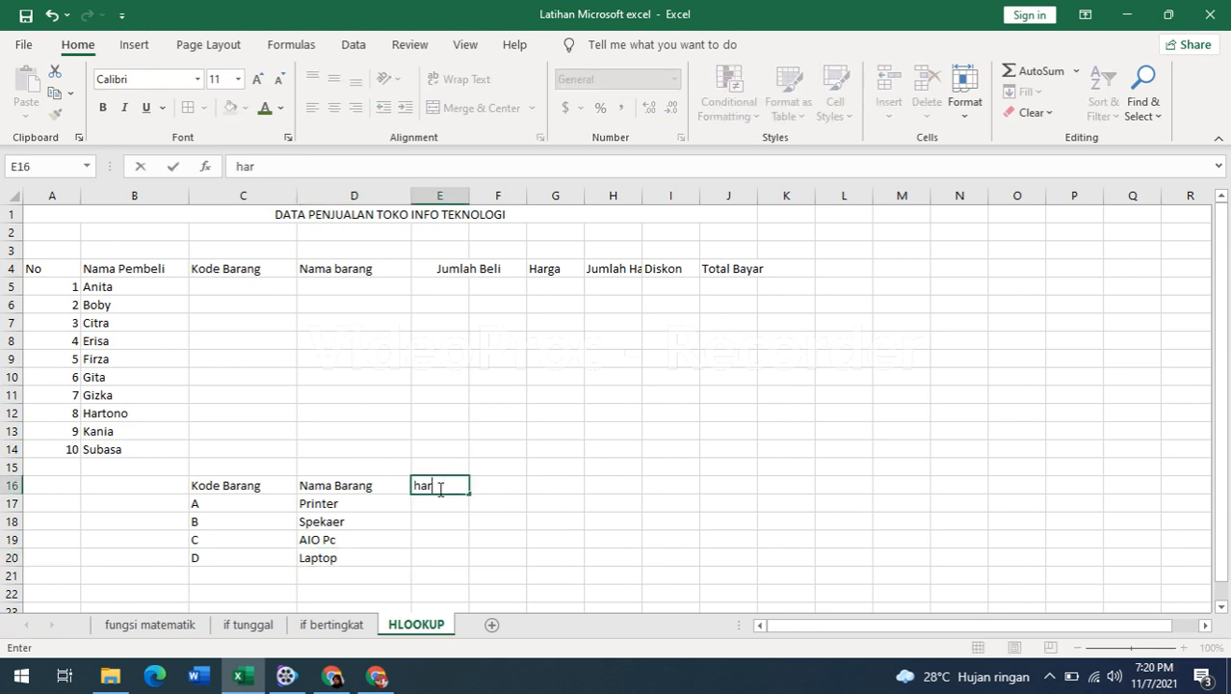
type("Harga")
key("Return")
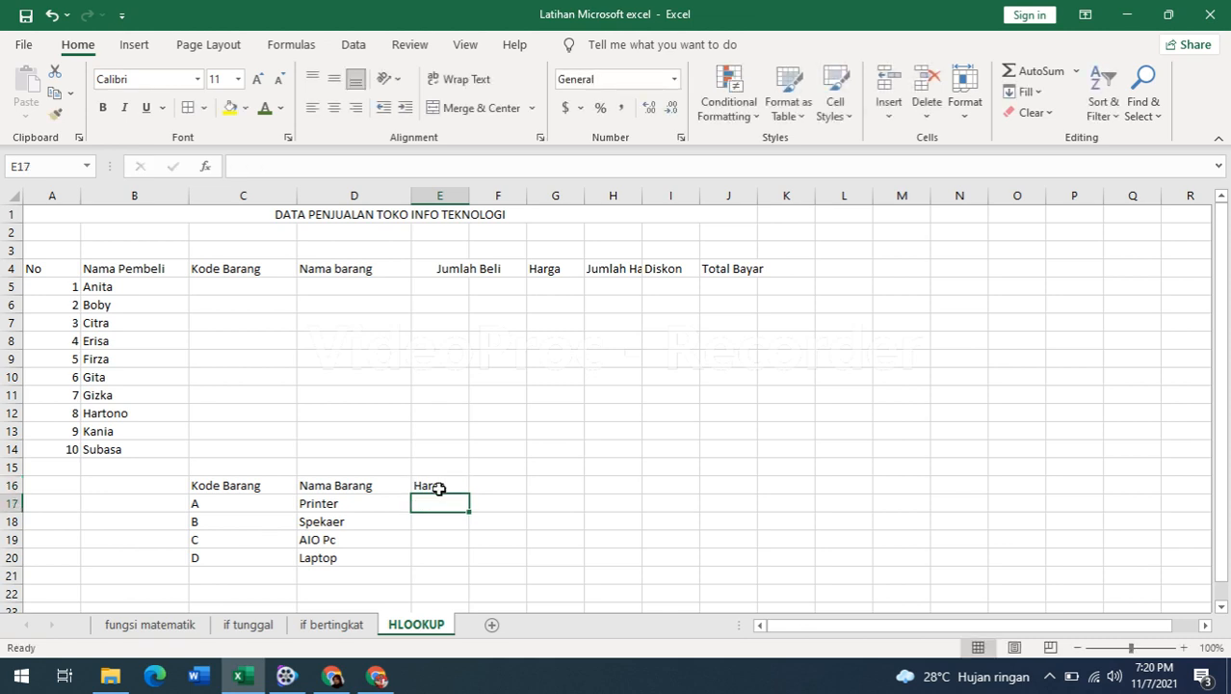
- Enter the prices 1200000, 600000, 4900000 and 7800000 in E17:E20 under the "Harga" header
type("12000")
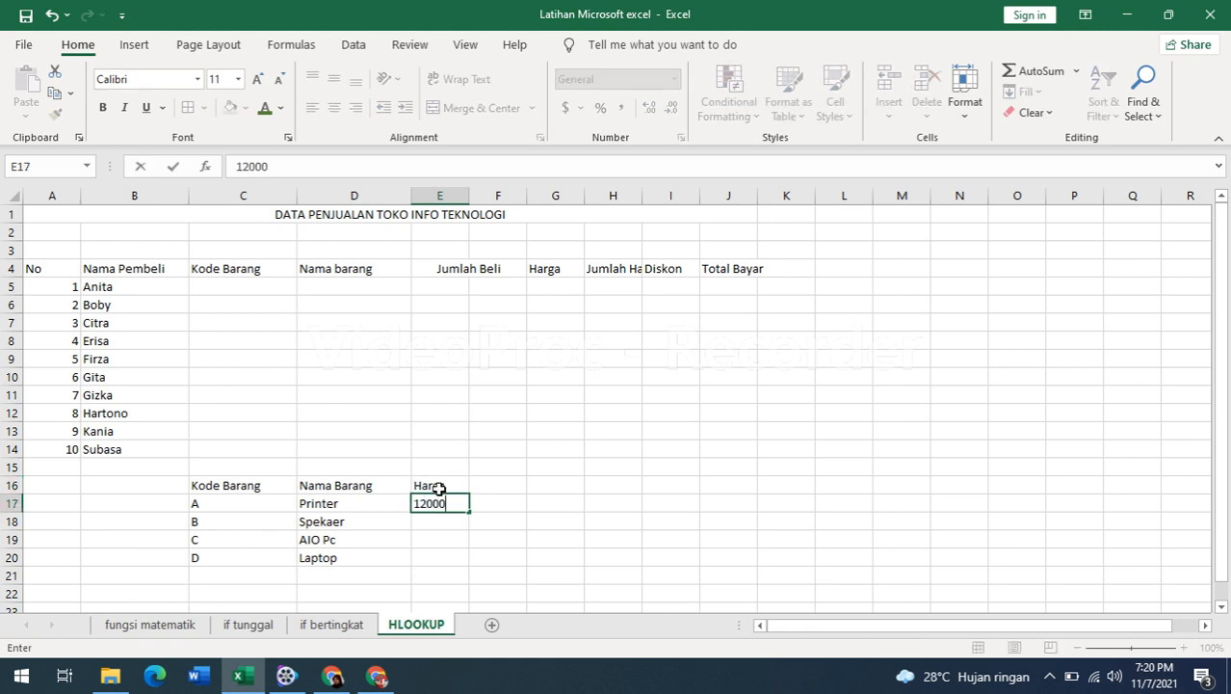
type("000")
key("BackSpace")
key("Return")
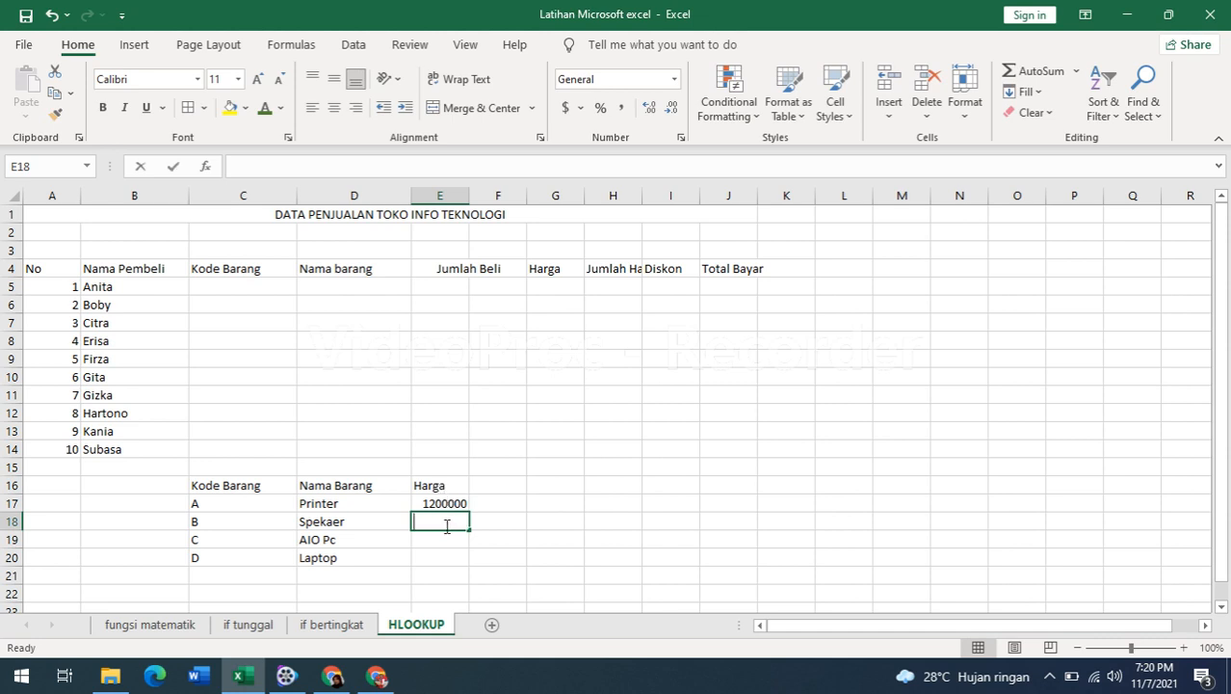
type("60000")
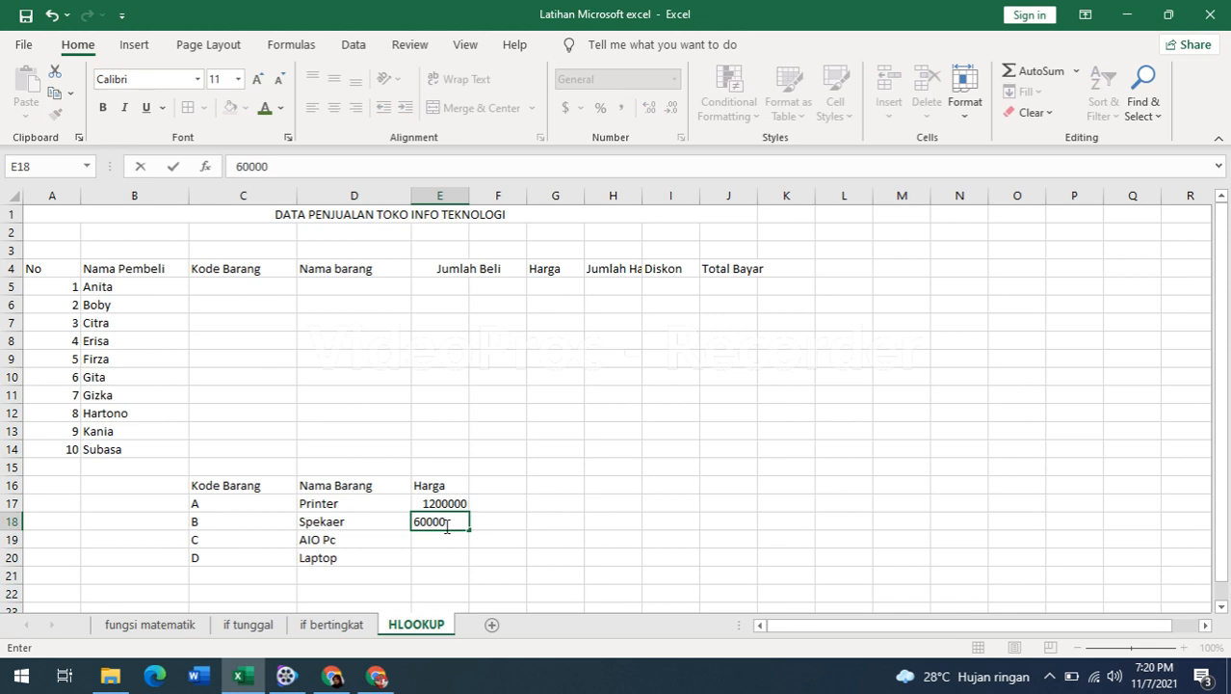
type("0")
key("Return")
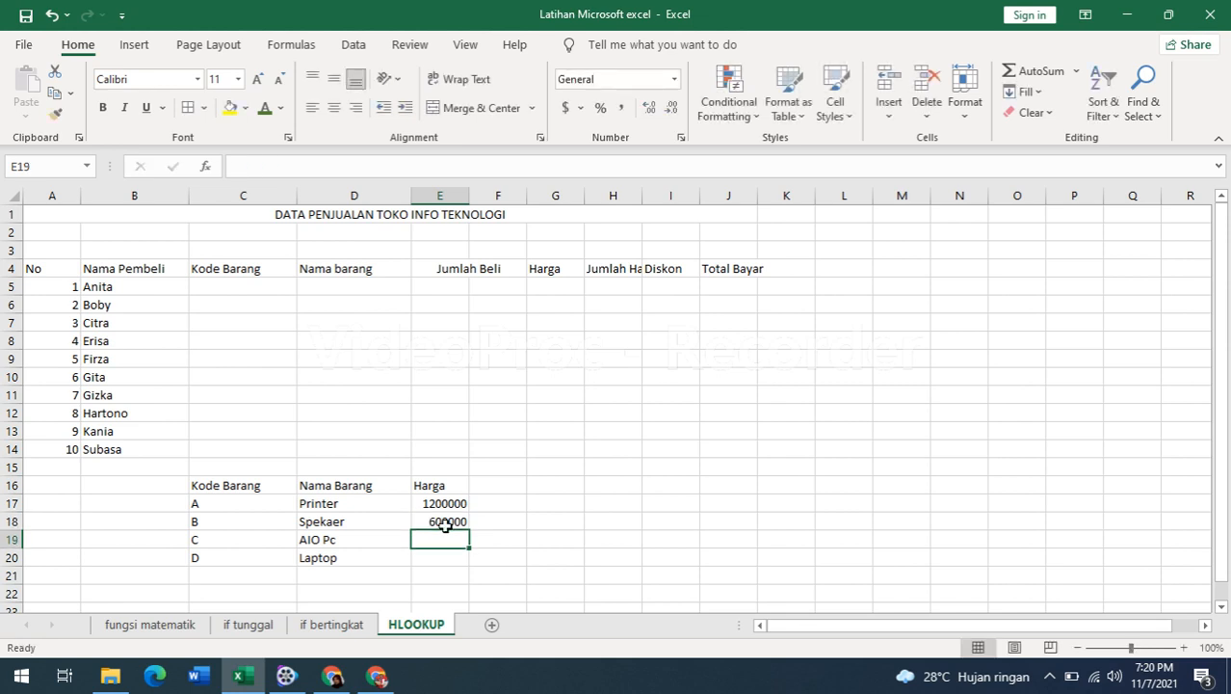
type("4900")
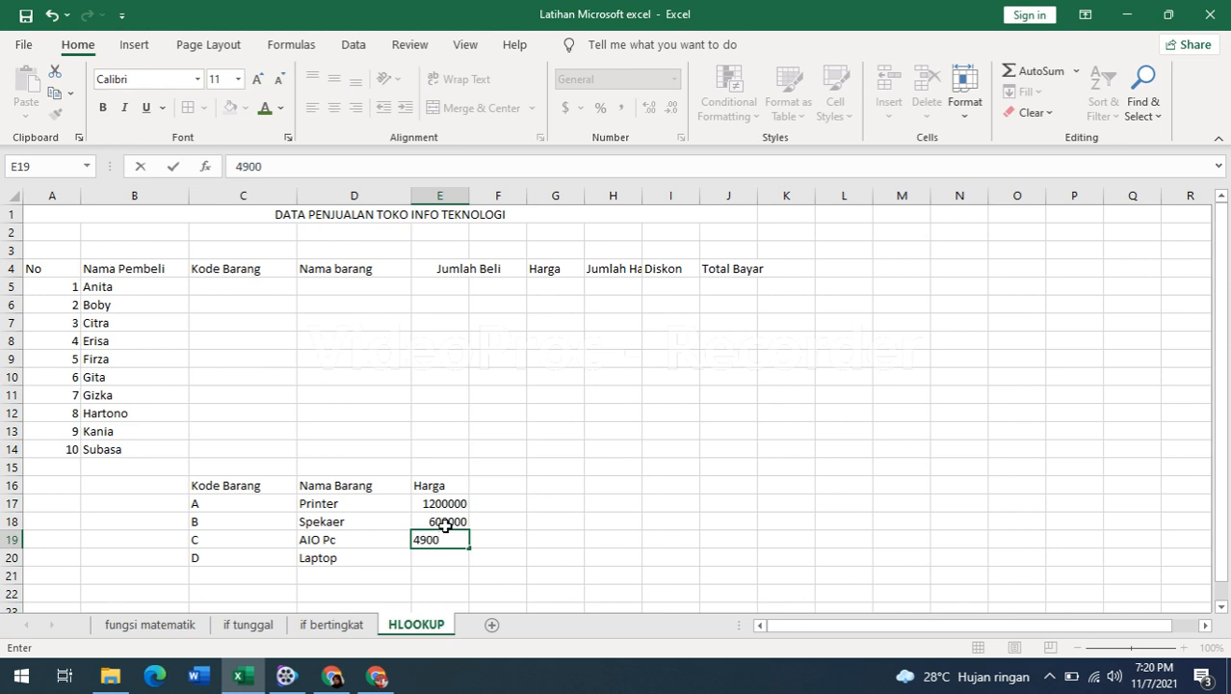
type("000")
key("Return")
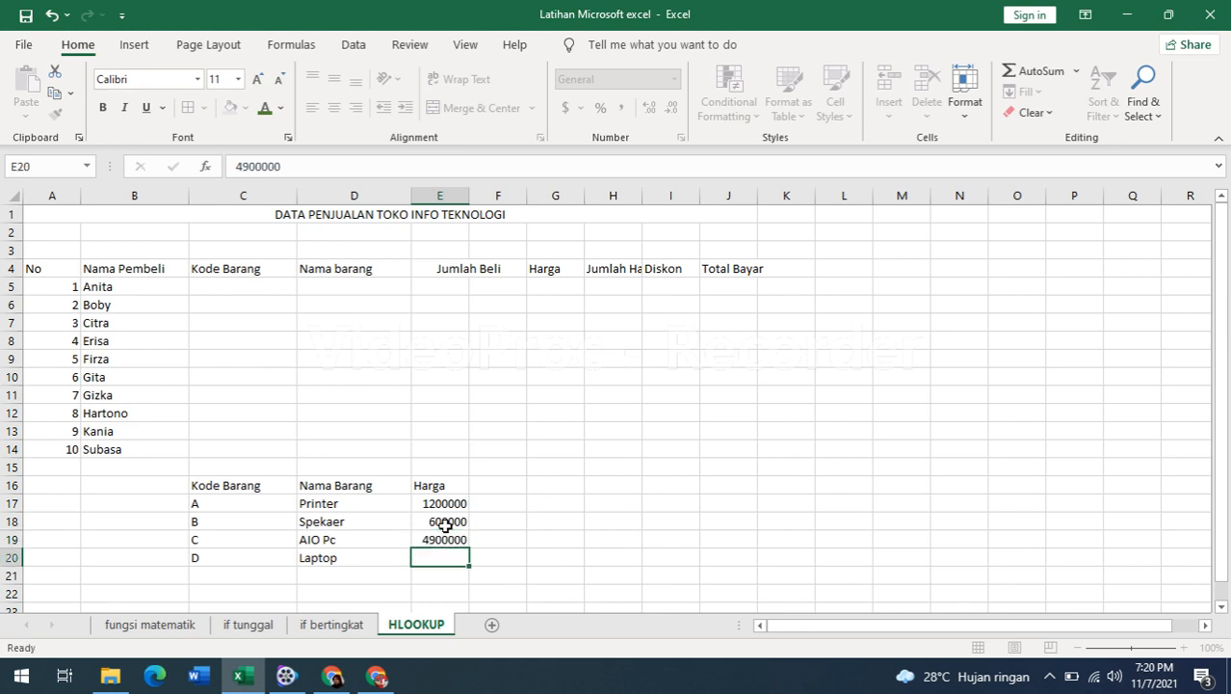
type("7800000")
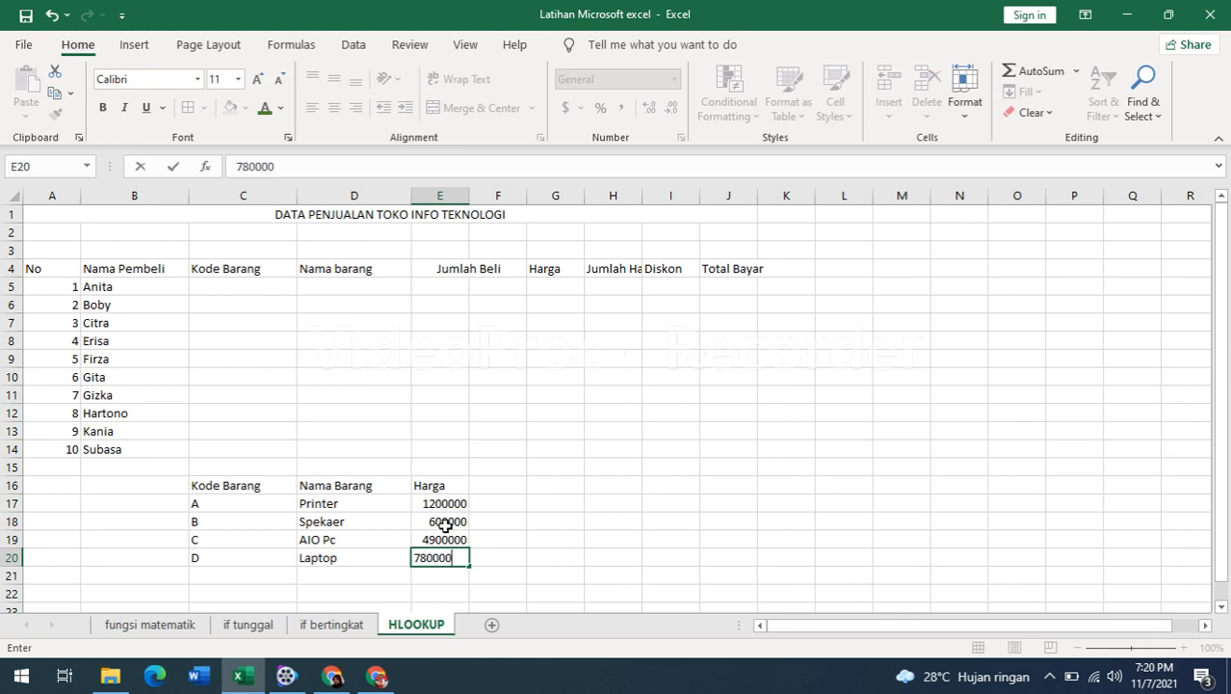
left_click(404, 521)
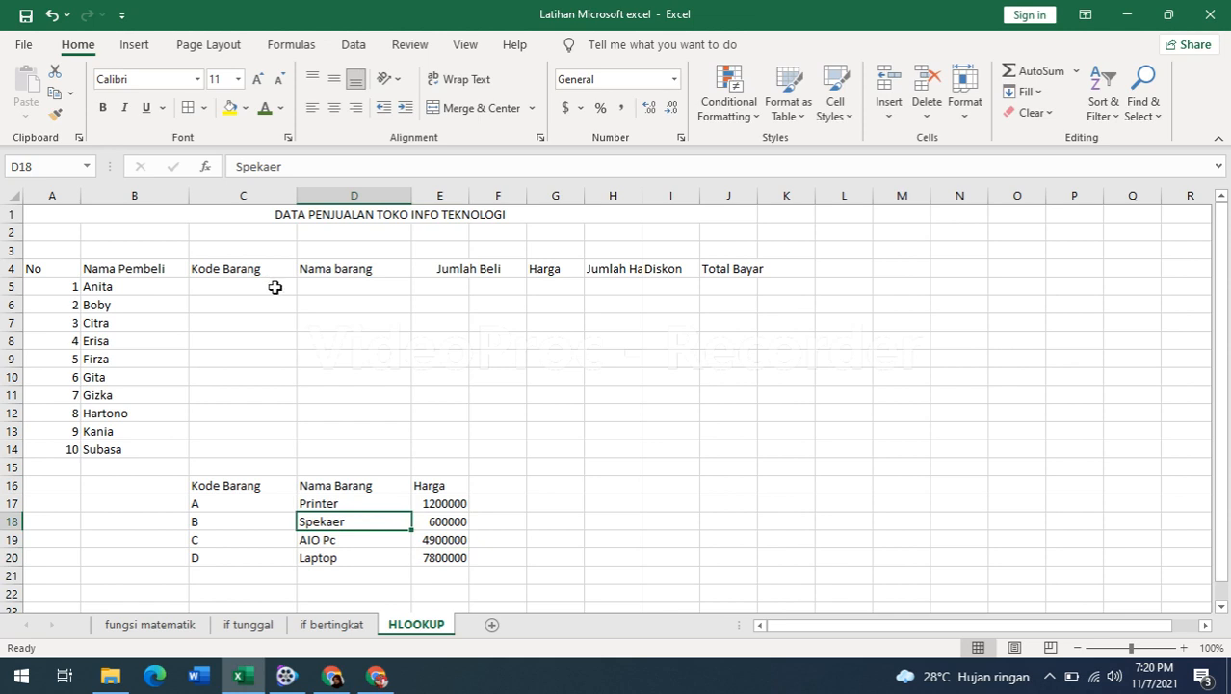
left_click(231, 286)
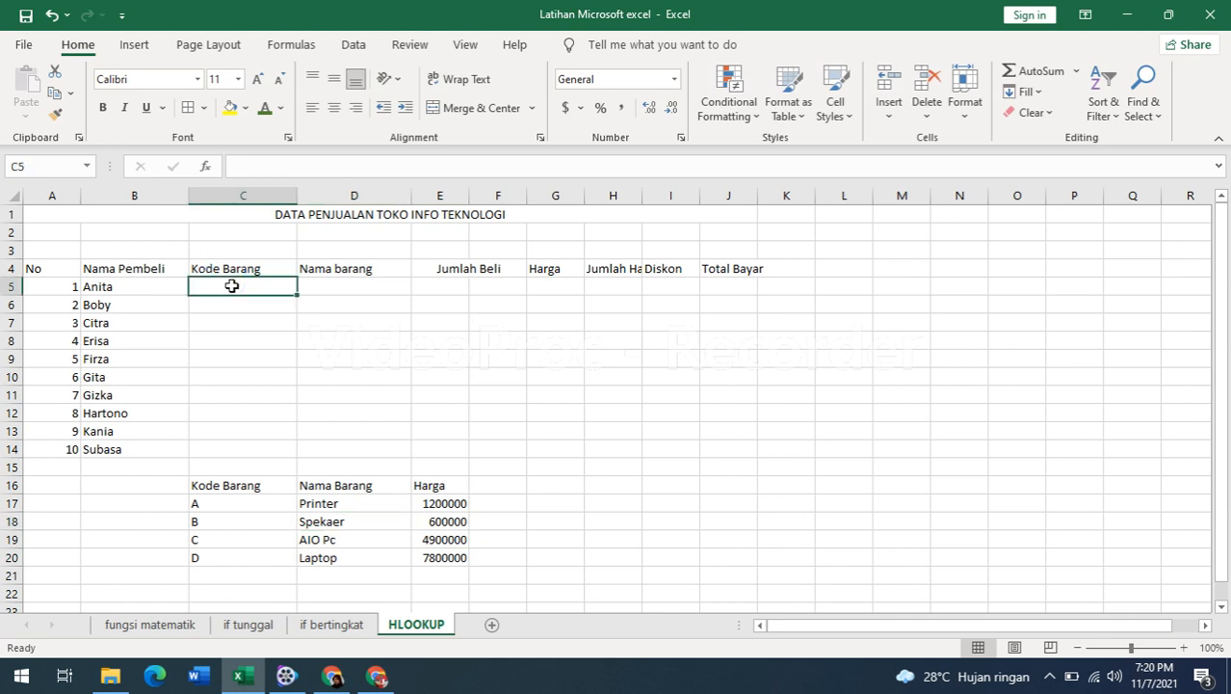
type("=")
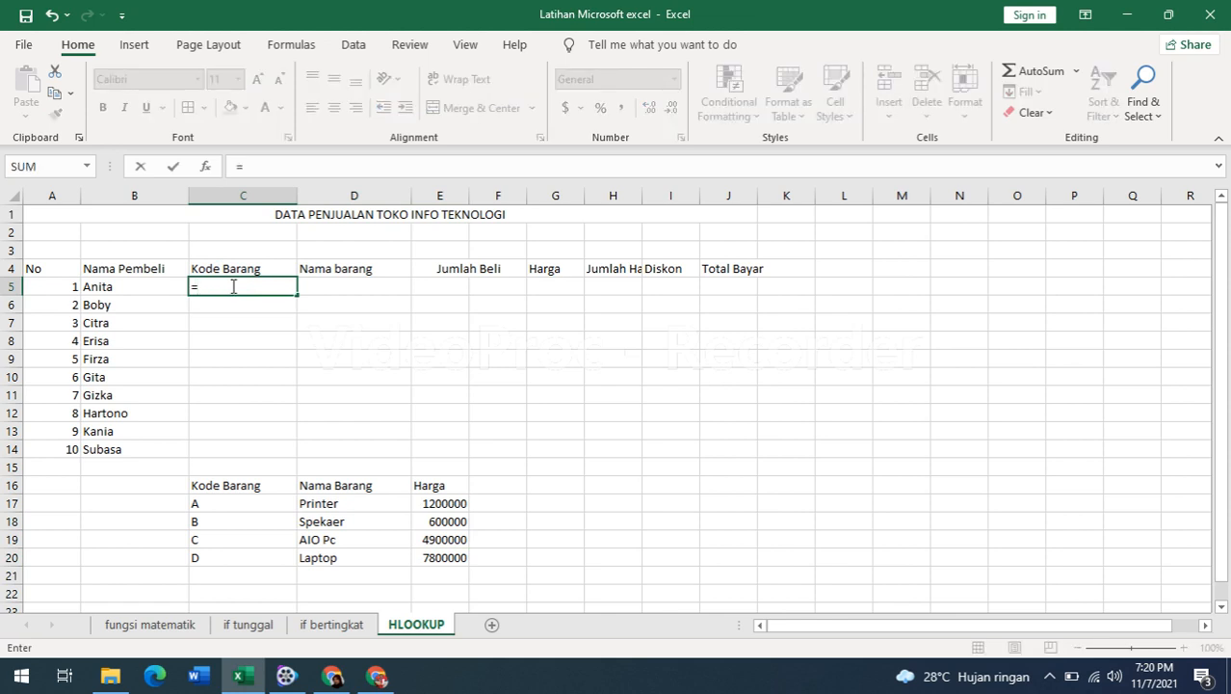
type("vlooukp(")
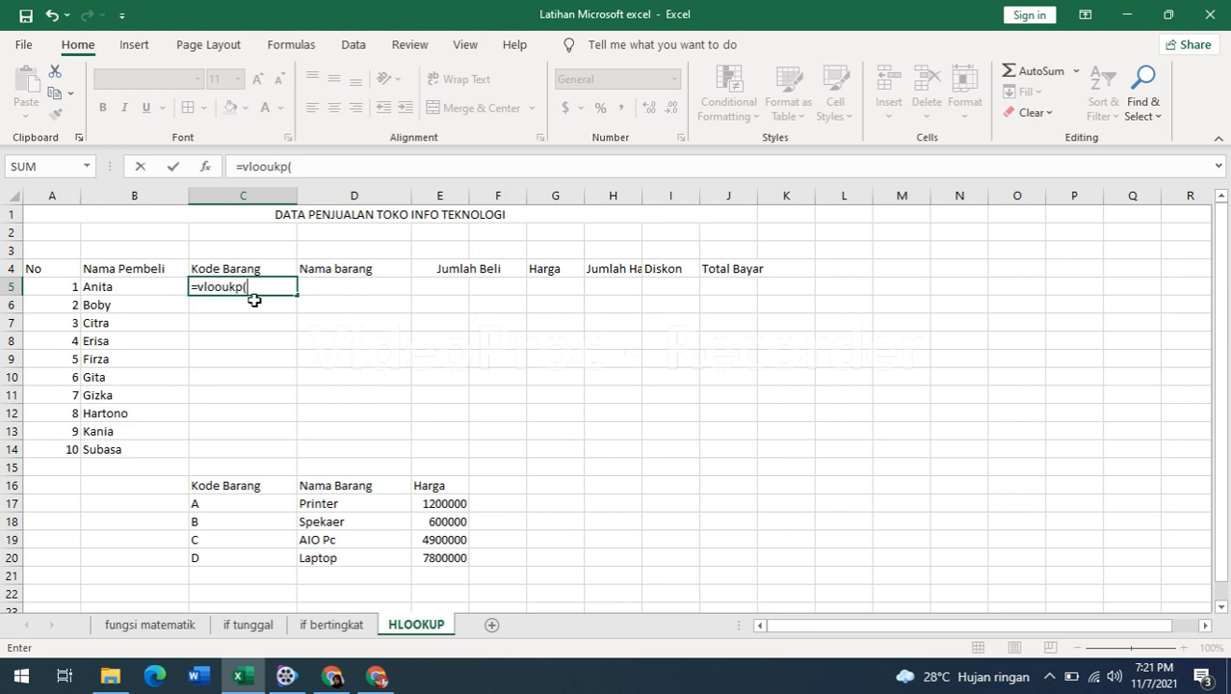
key("BackSpace")
key("BackSpace")
key("BackSpace")
key("BackSpace")
key("BackSpace")
key("BackSpace")
key("BackSpace")
key("BackSpace")
key("Escape")
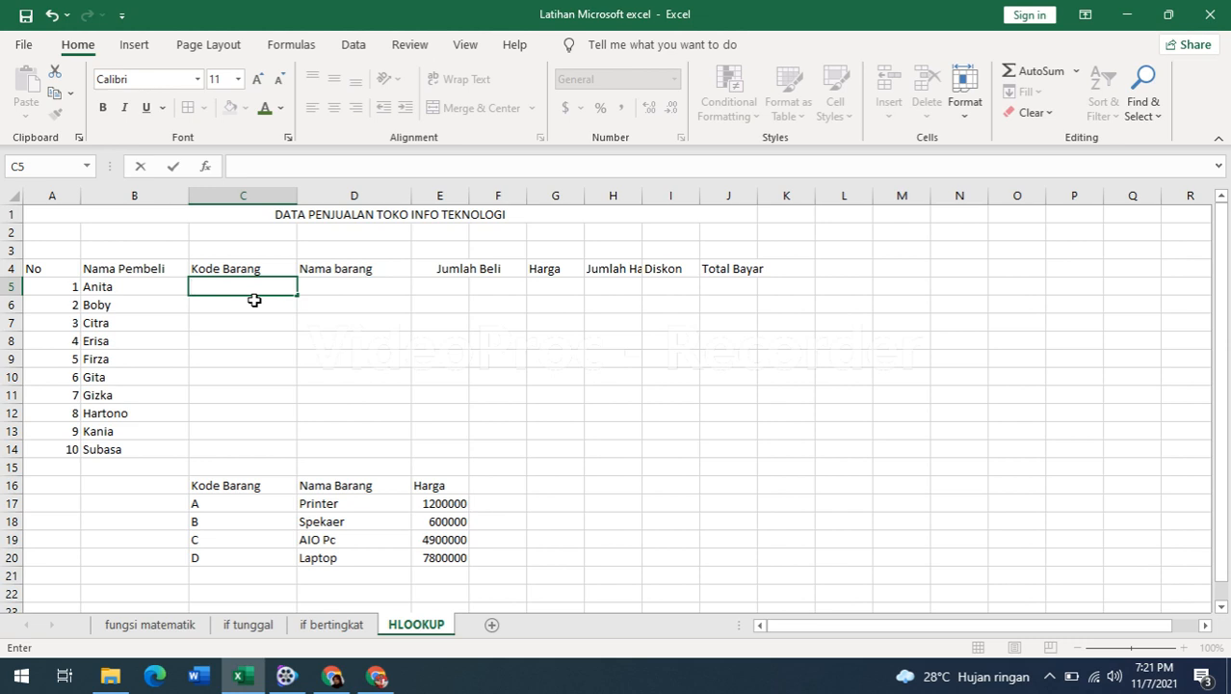
- Enter the lowercase item codes c, d, b and a in C5:C8 under the "Kode Barang" header
key("Return")
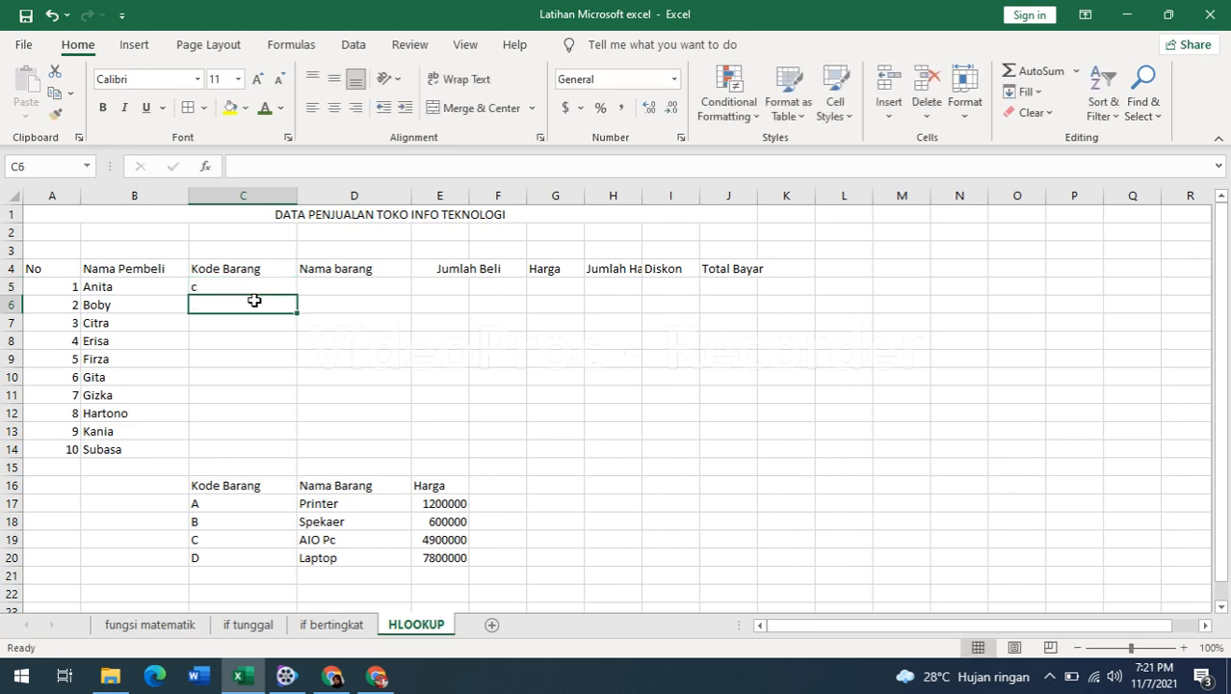
type("d")
key("Return")
type("b")
key("Return")
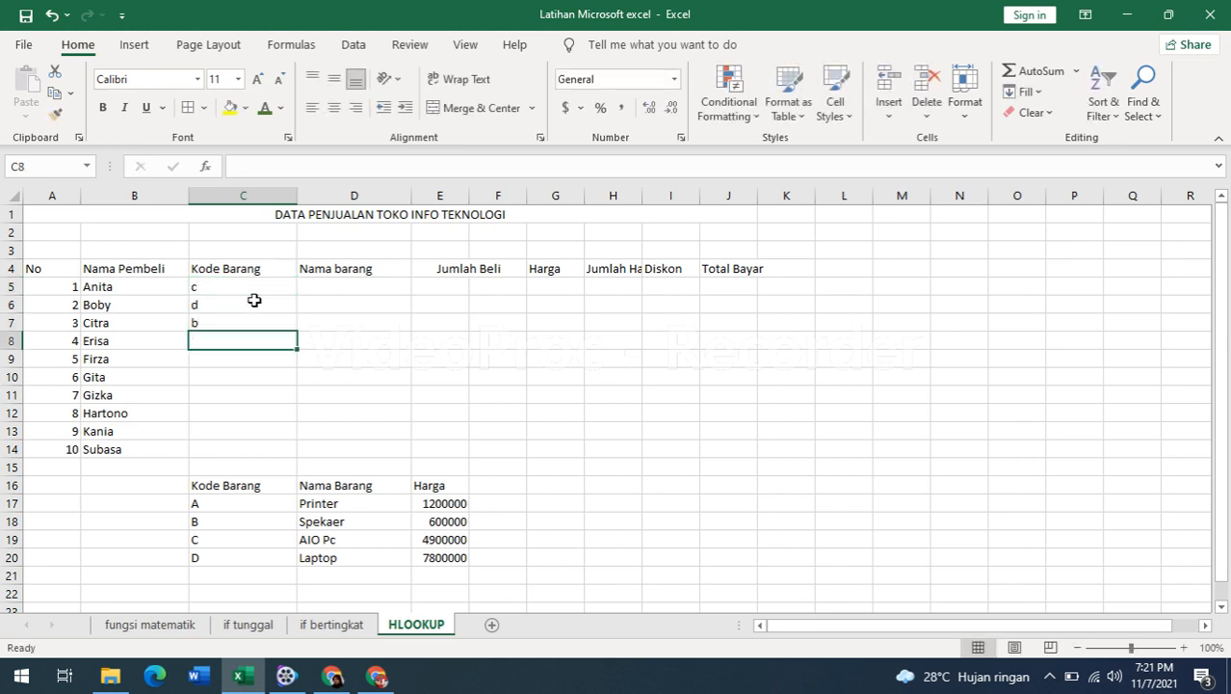
type("a")
key("Return")
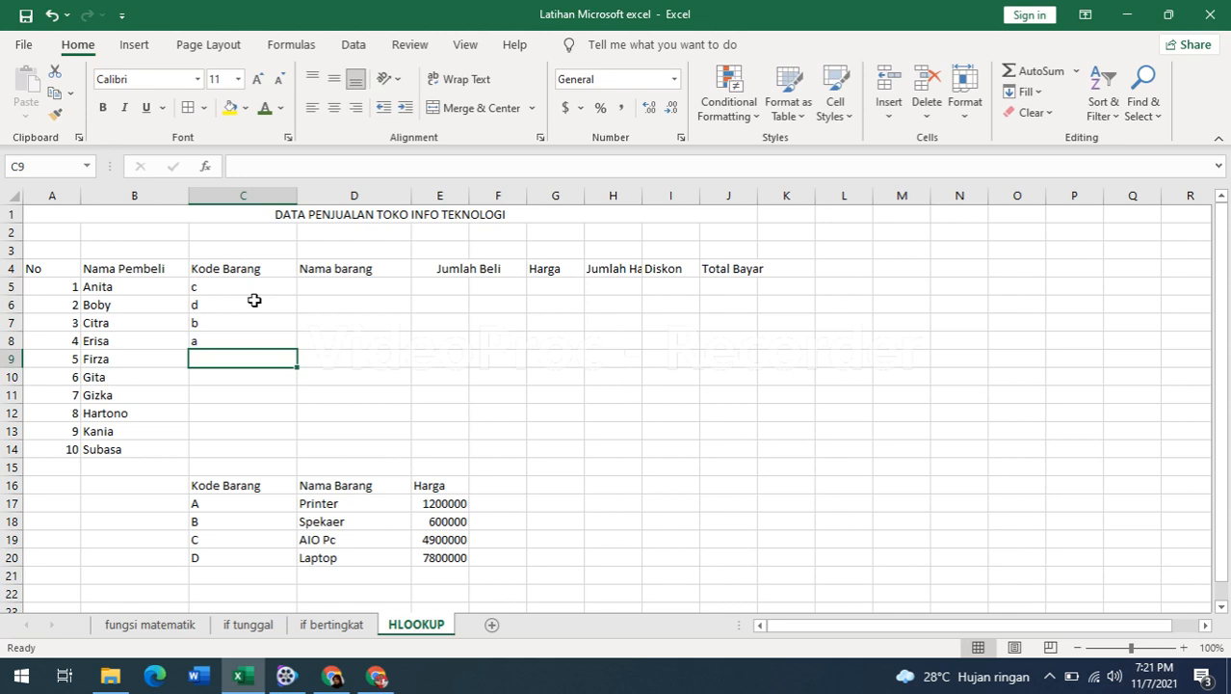
- Clear the lowercase codes from C5:C8 and try the code c in C5 again
left_click_drag(201, 281, 223, 341)
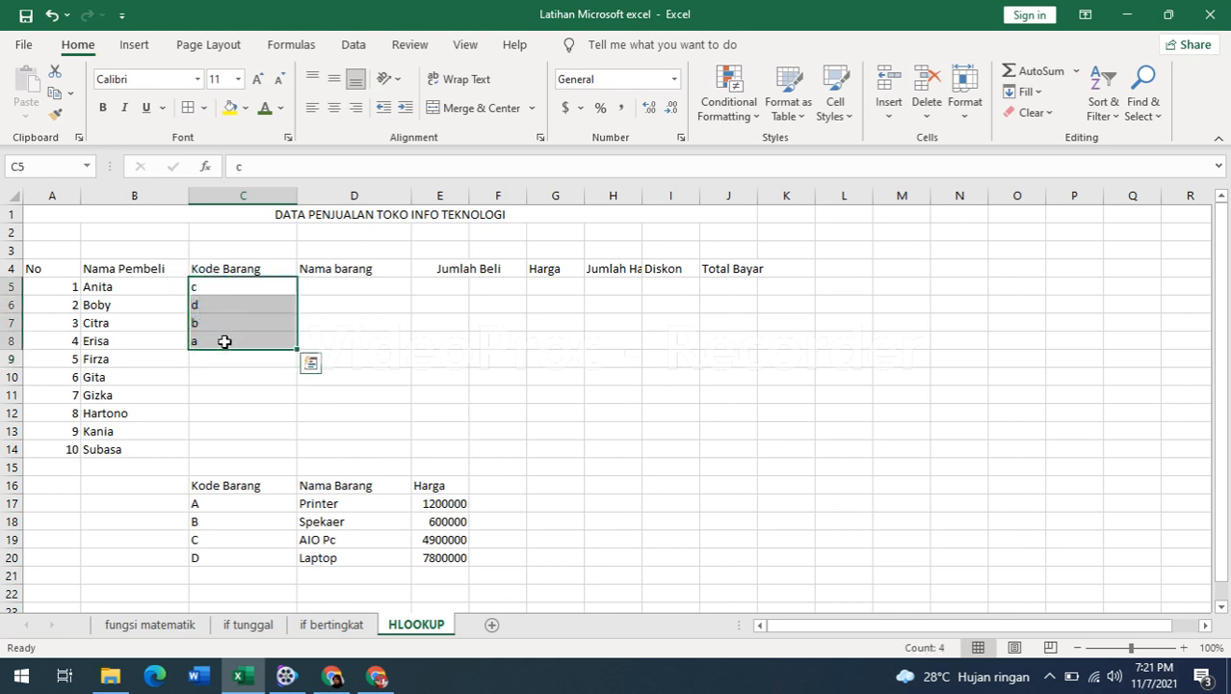
key("Delete")
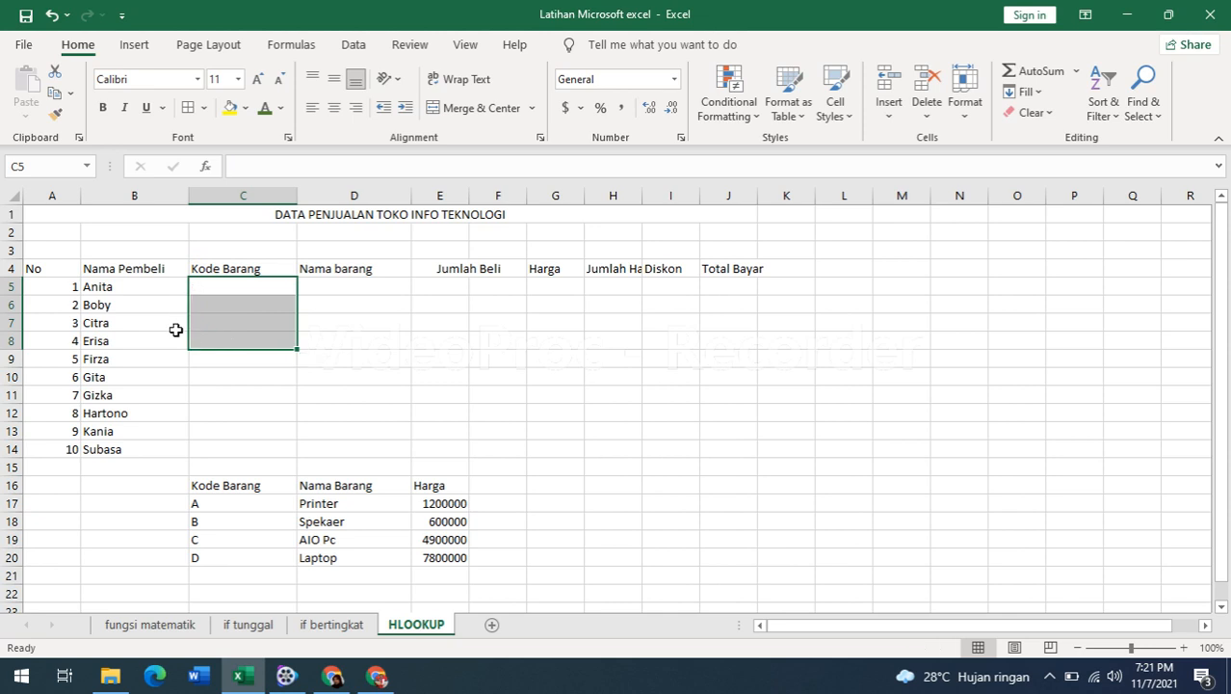
left_click(234, 294)
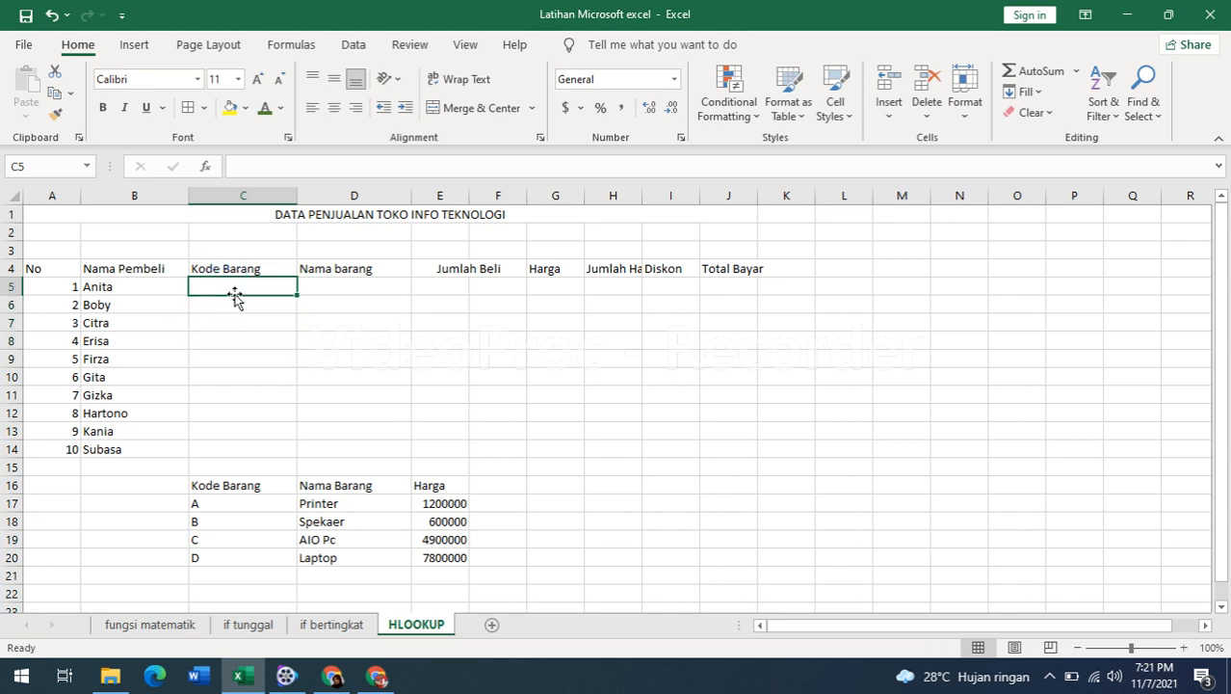
type("c")
key("Return")
key("BackSpace")
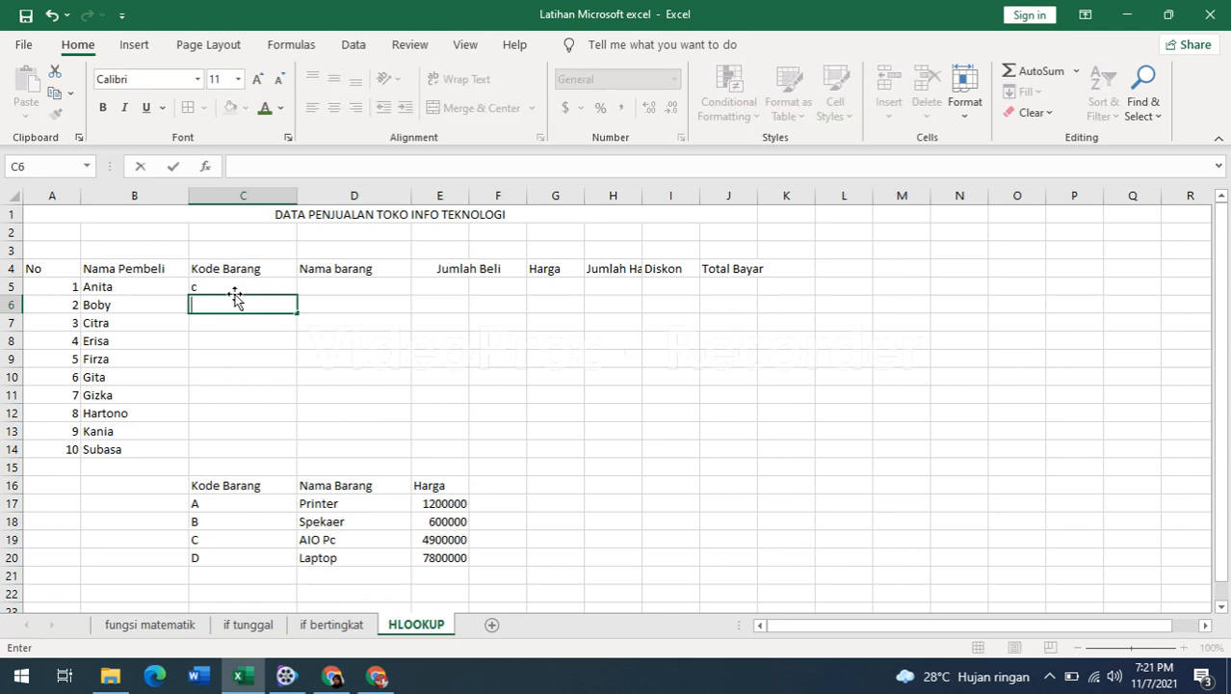
- Enter the uppercase item codes C, D, B, D, C, B, C, A, A and B in C5:C14 under "Kode Barang"
left_click(213, 283)
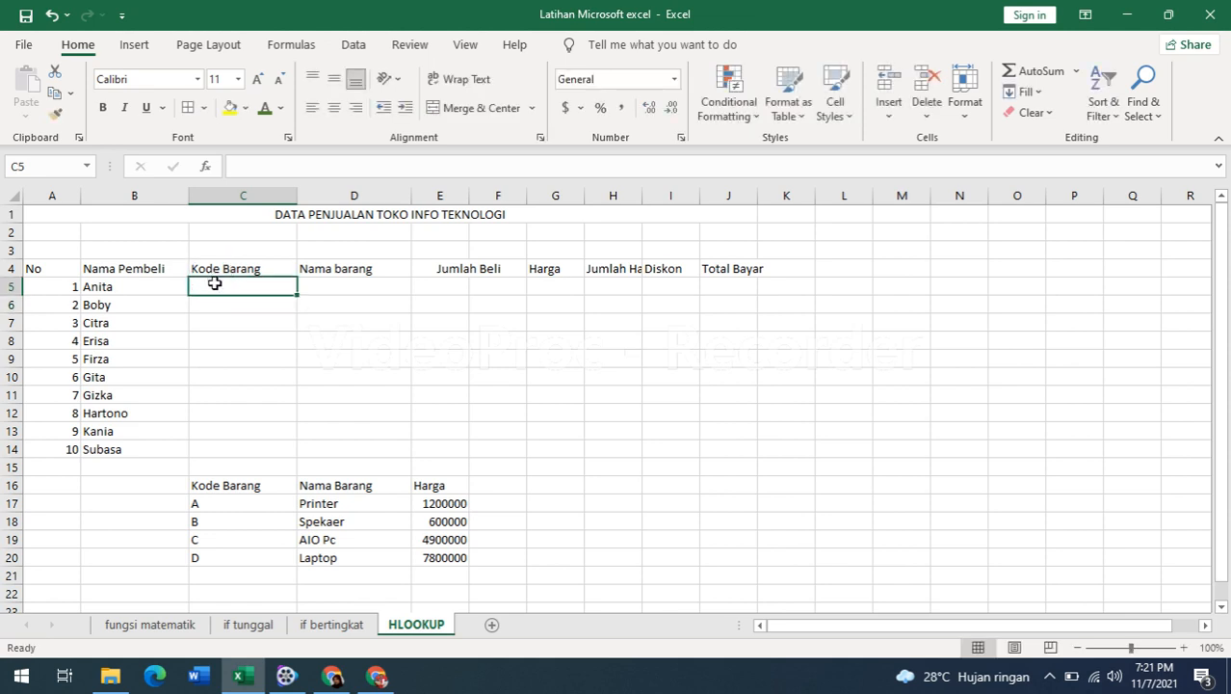
type("C")
key("Return")
type("D")
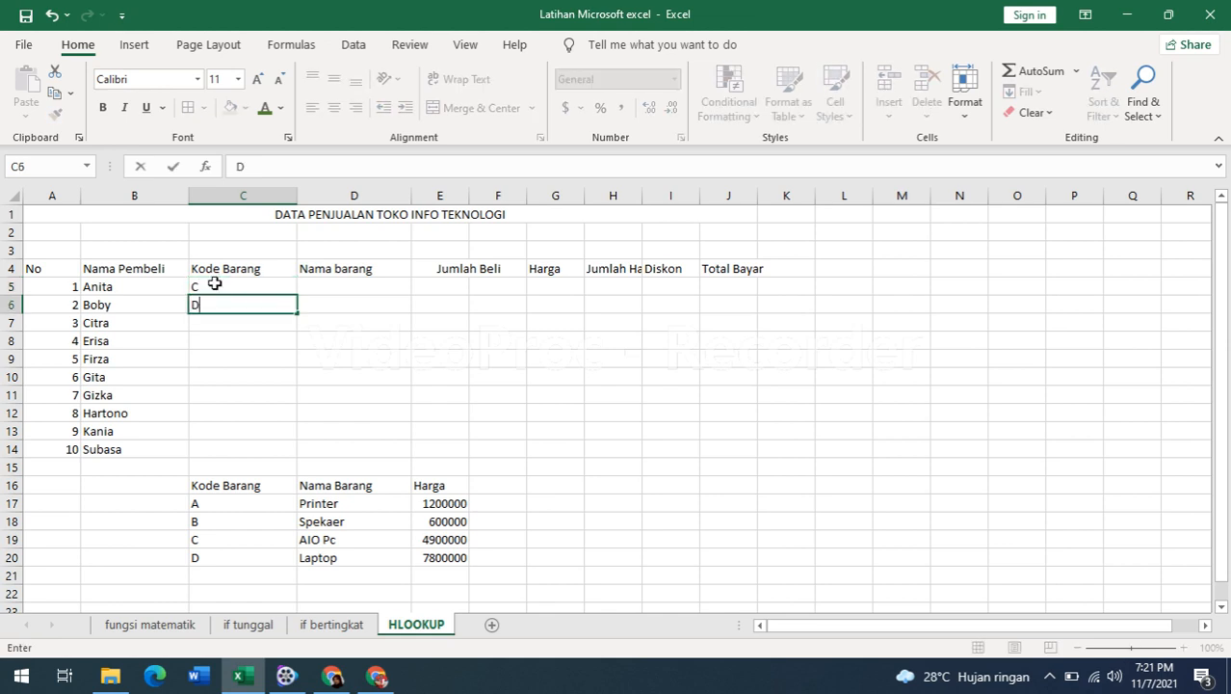
key("Return")
type("B")
key("Return")
type("D")
key("Return")
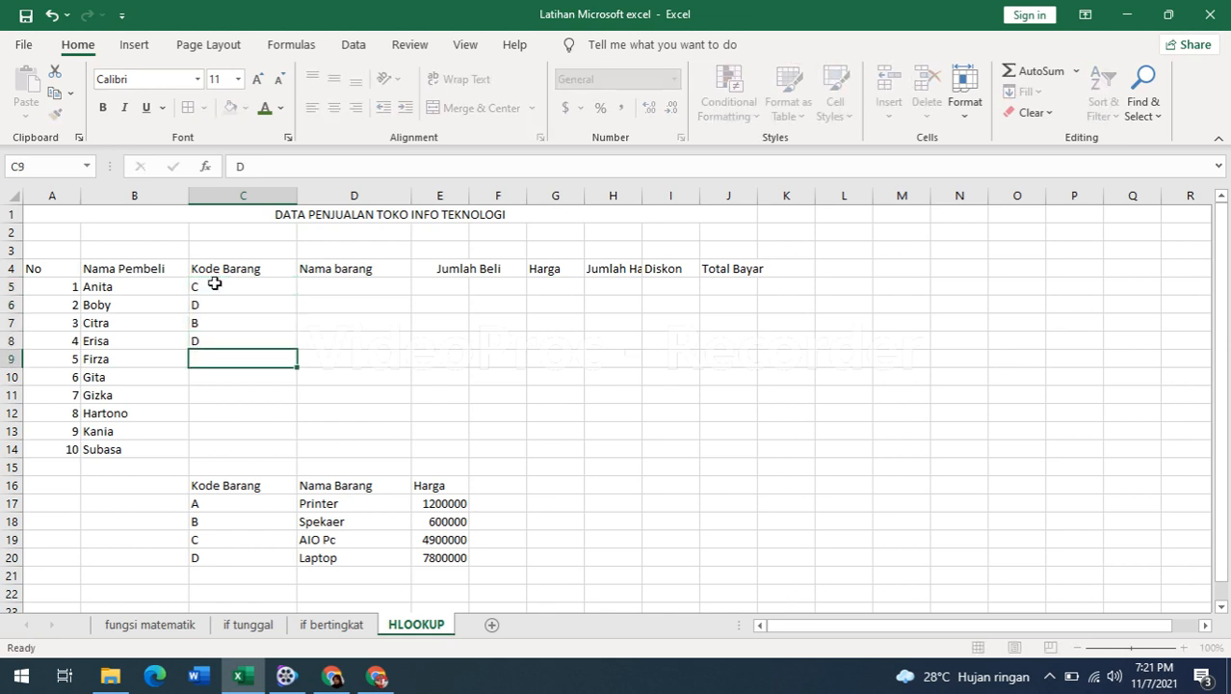
type("C")
key("Return")
type("B")
key("Return")
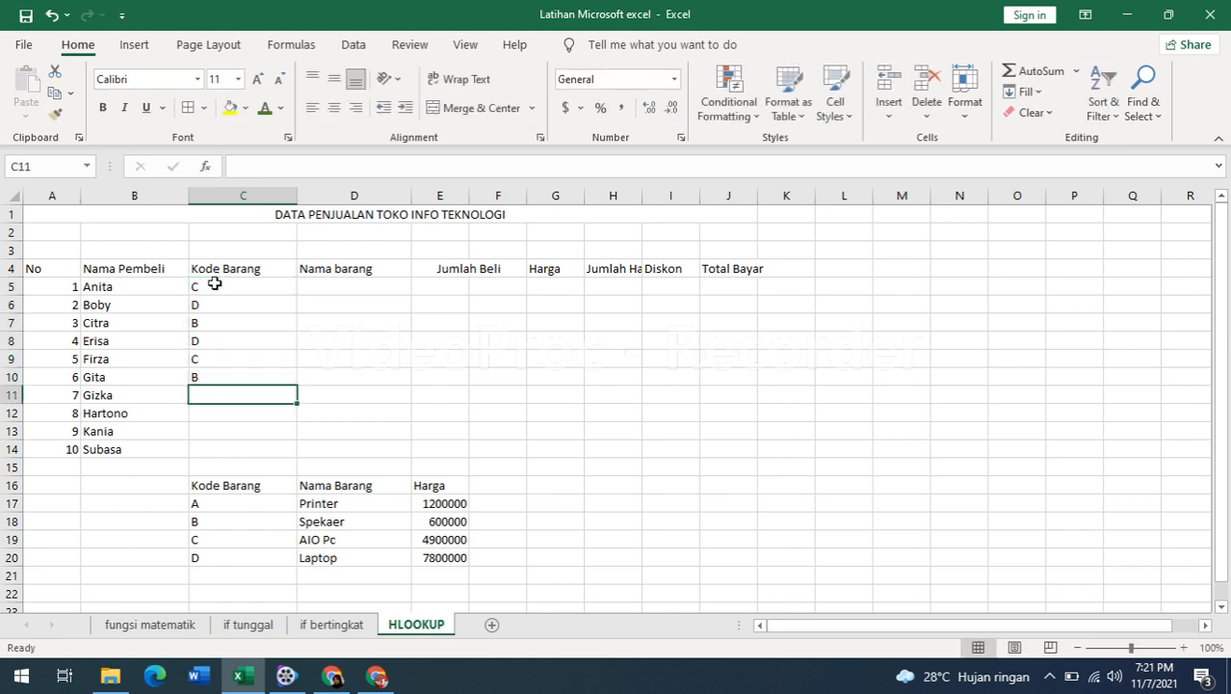
type("C")
key("Return")
type("A")
key("Return")
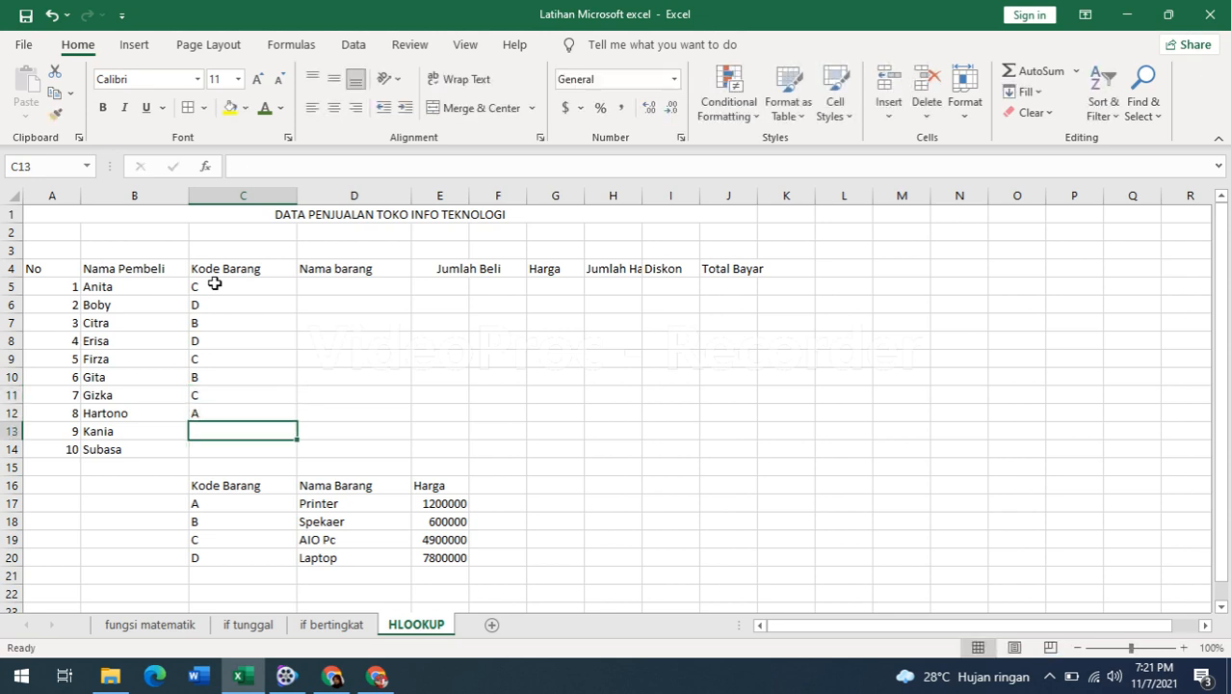
type("A")
key("Return")
type("B")
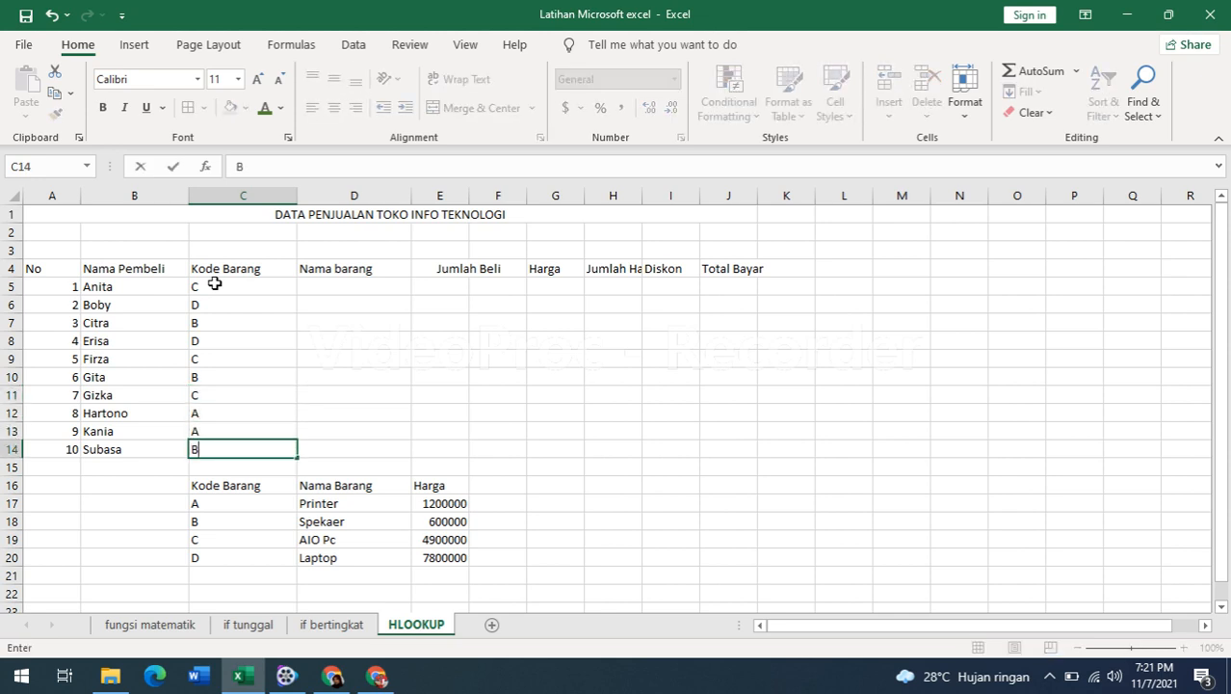
- Enter =VLOOKUP(C5,$C$17:$E$20,2) in D5 under "Nama barang" and fill the formula down to D14
left_click(316, 294)
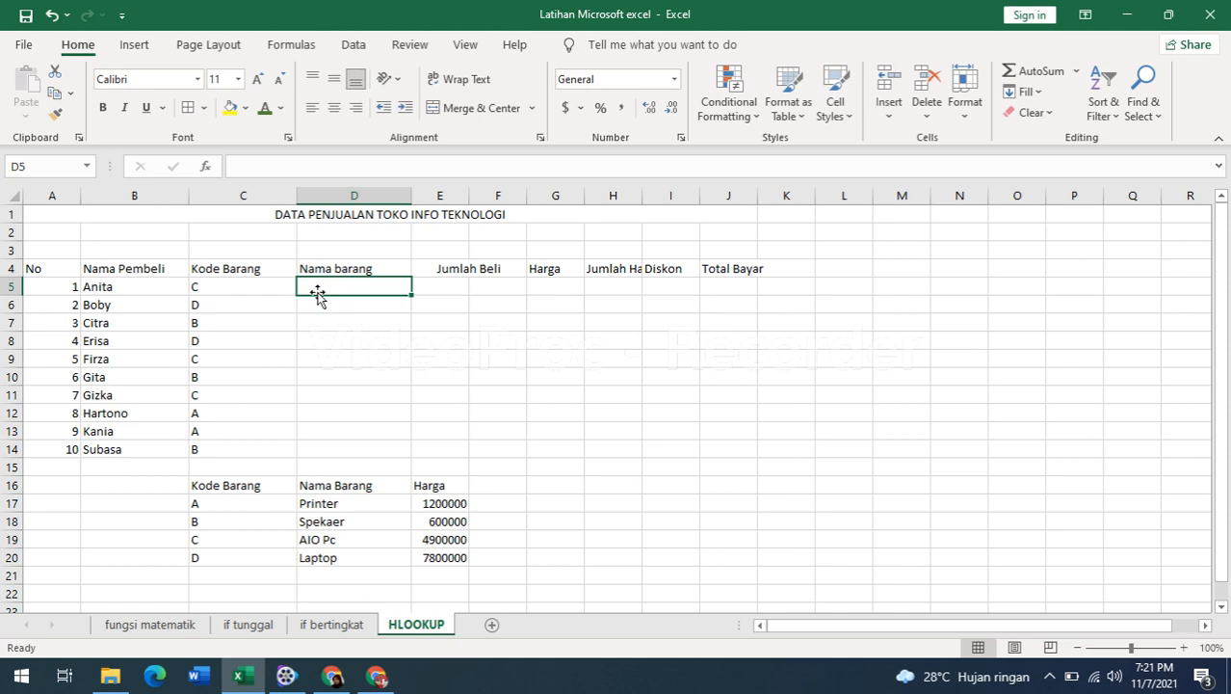
type("=VL")
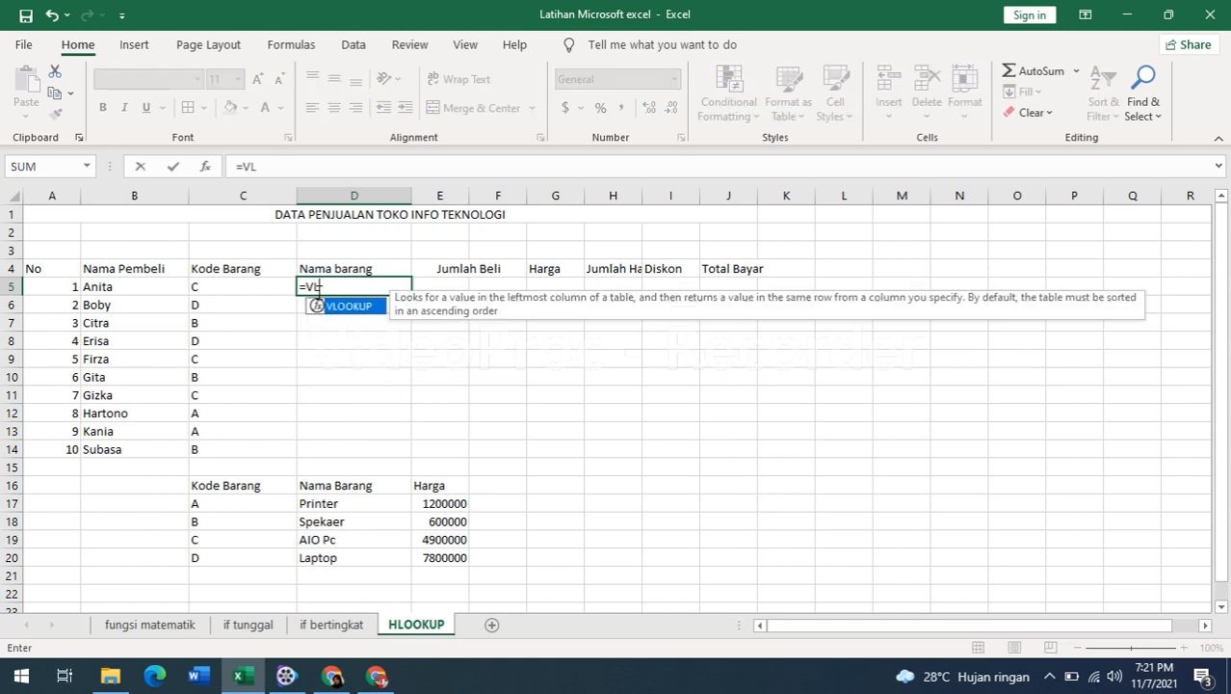
type("OOKUP(")
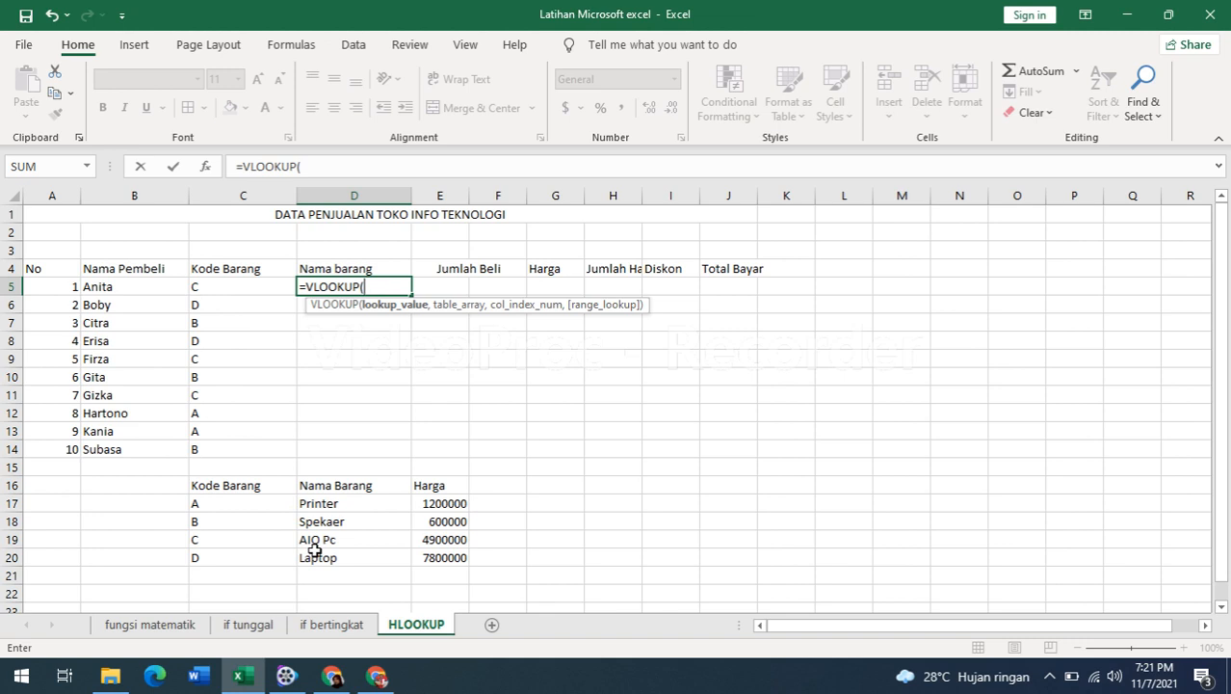
left_click(199, 289)
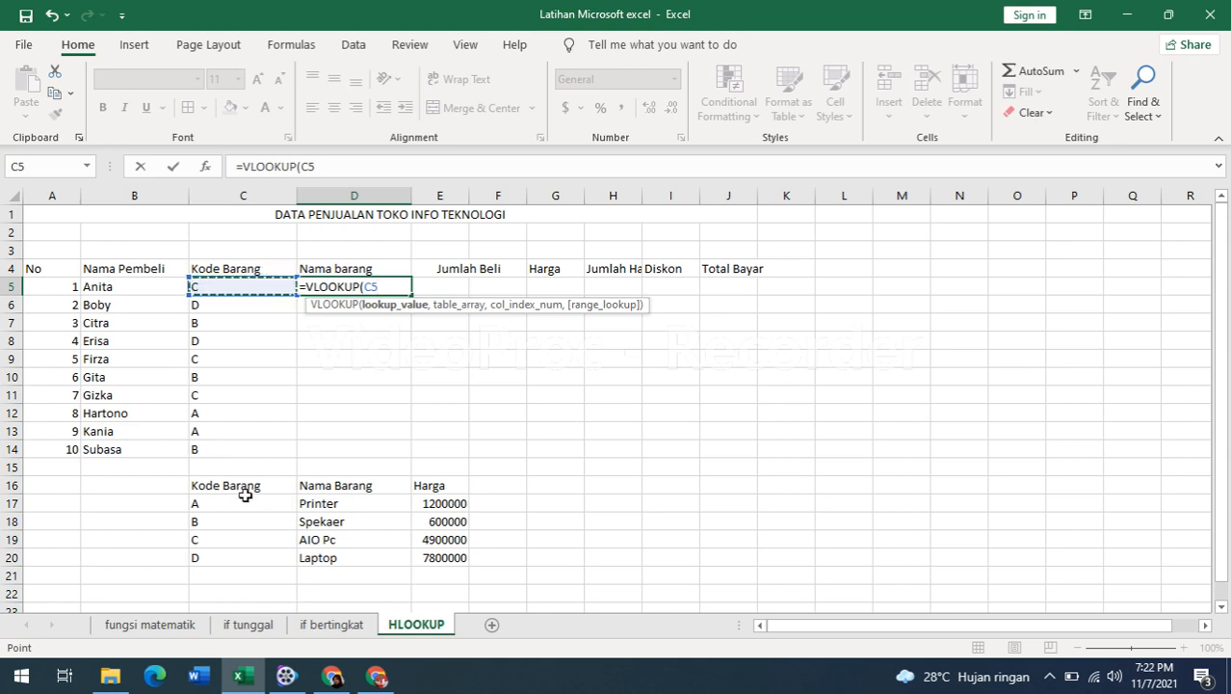
type(",")
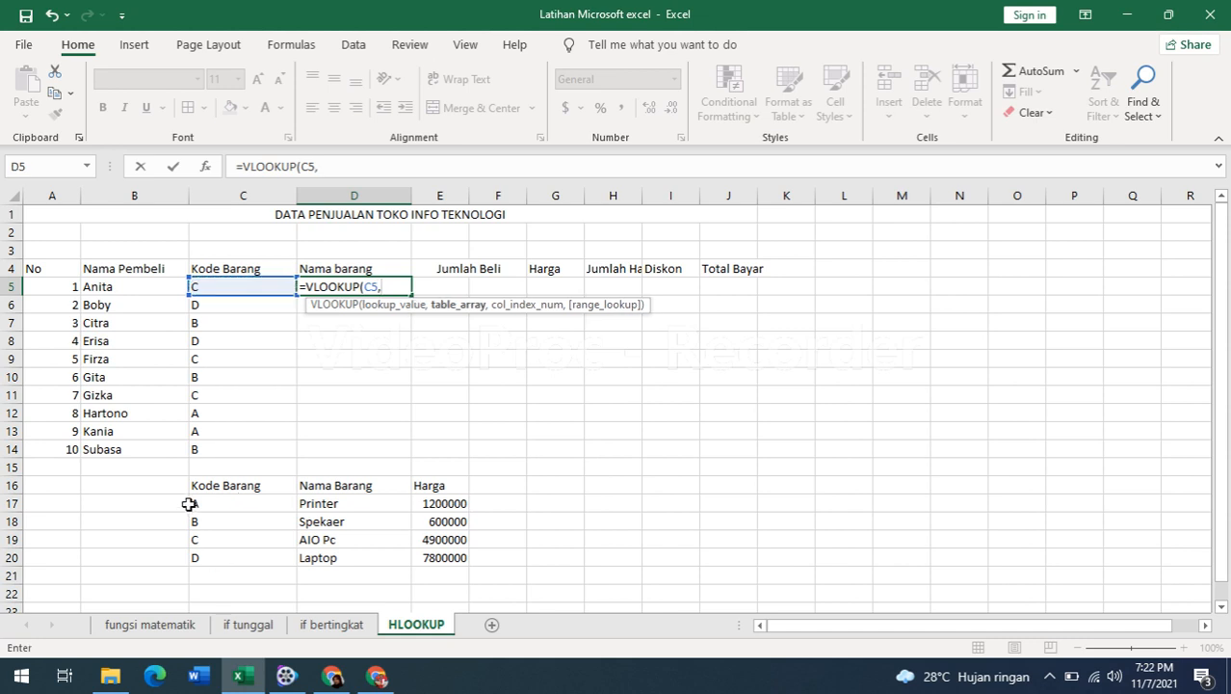
left_click_drag(185, 503, 374, 530)
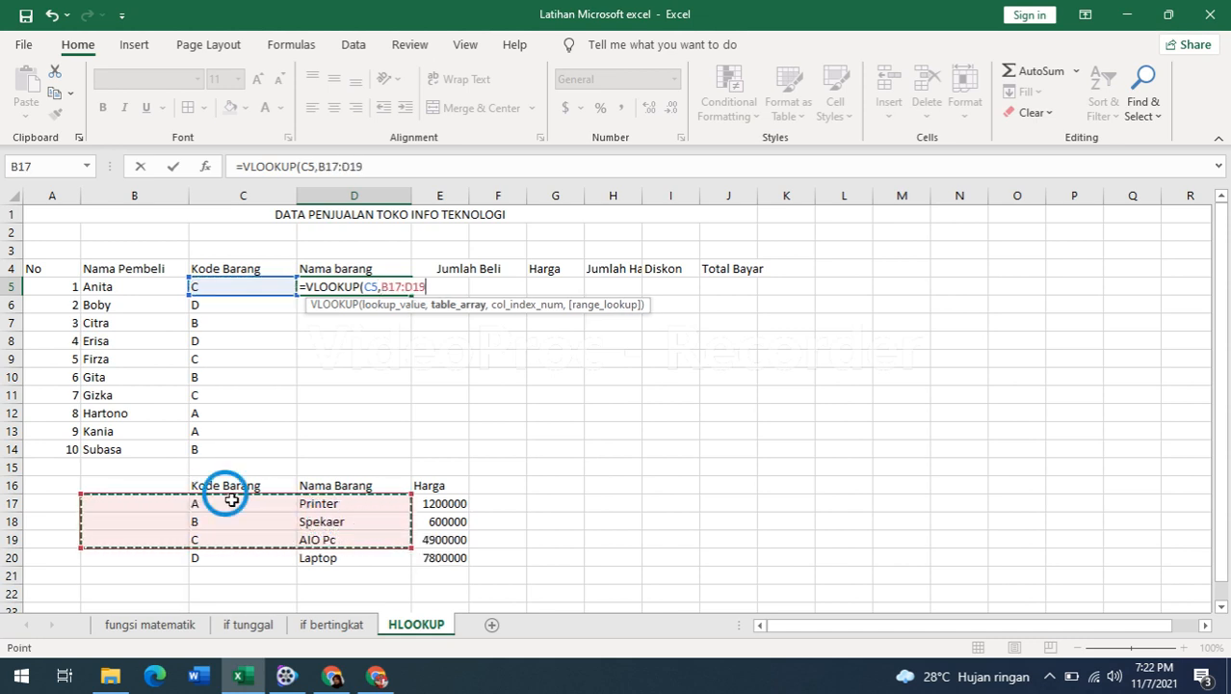
left_click_drag(225, 503, 464, 561)
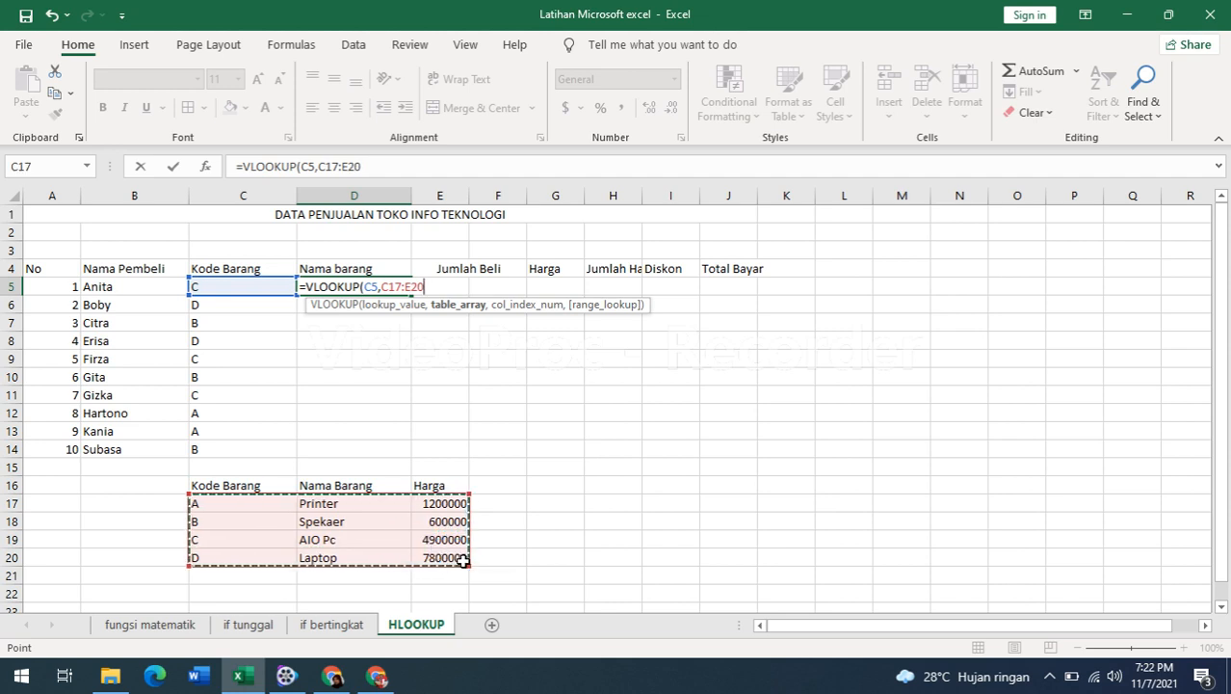
key("F4")
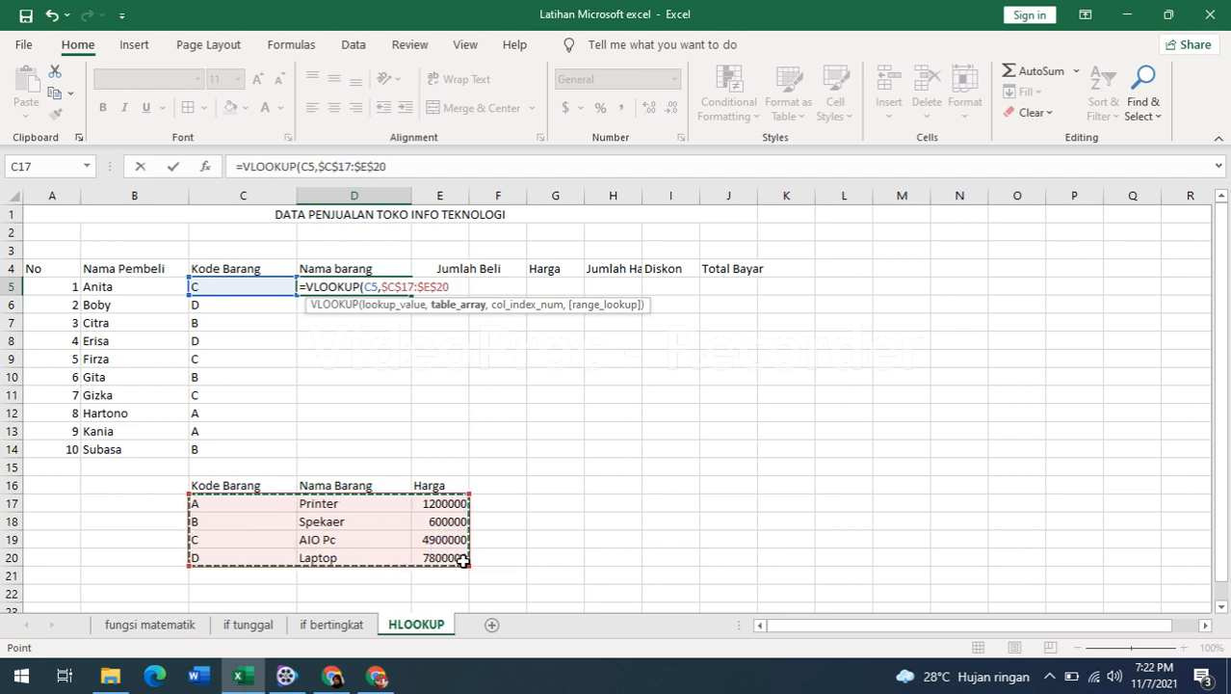
type(",2")
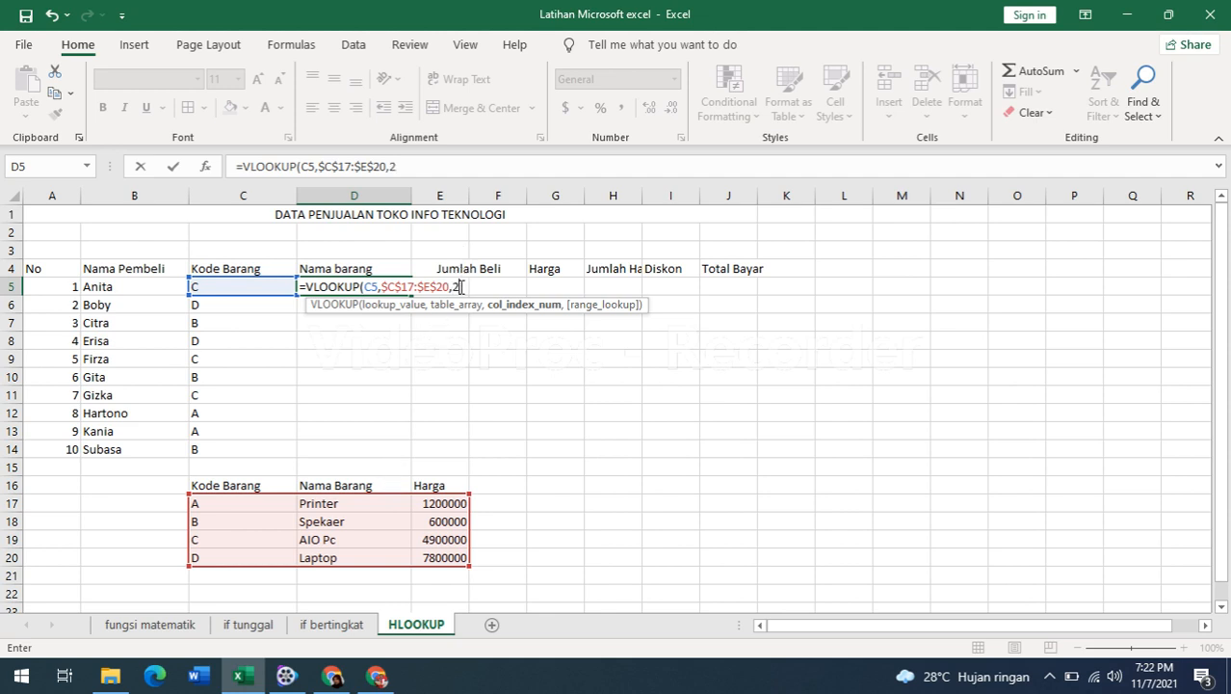
key("Return")
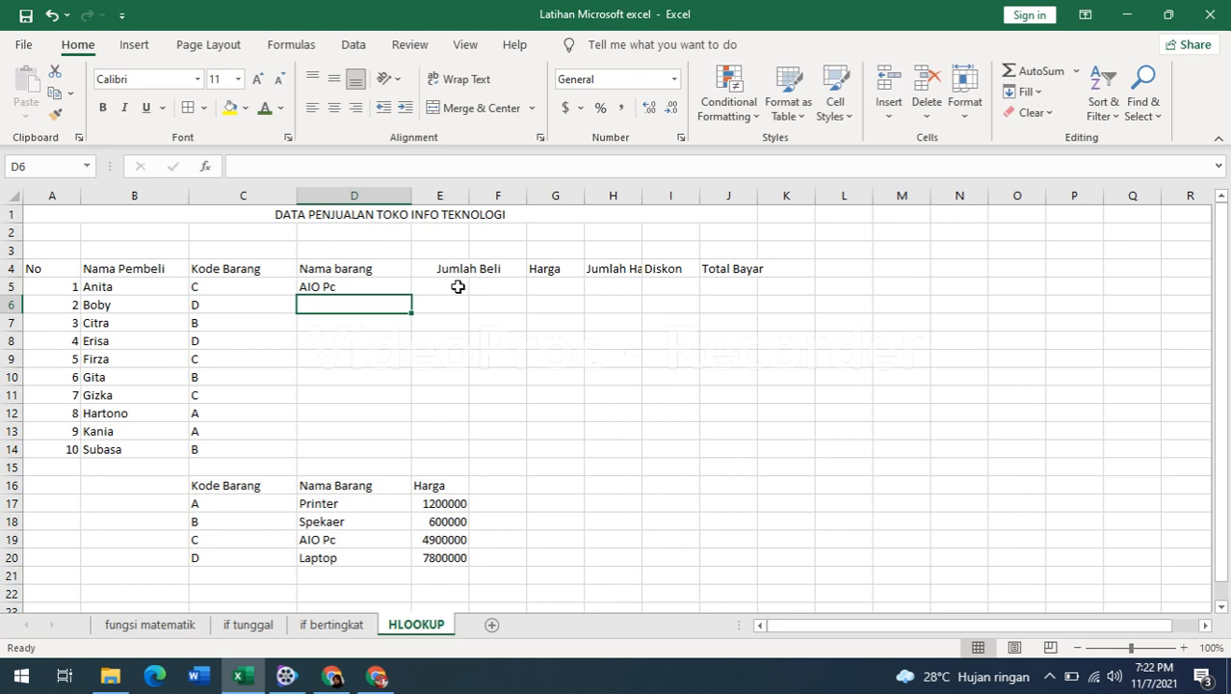
left_click(358, 285)
left_click_drag(412, 297, 401, 461)
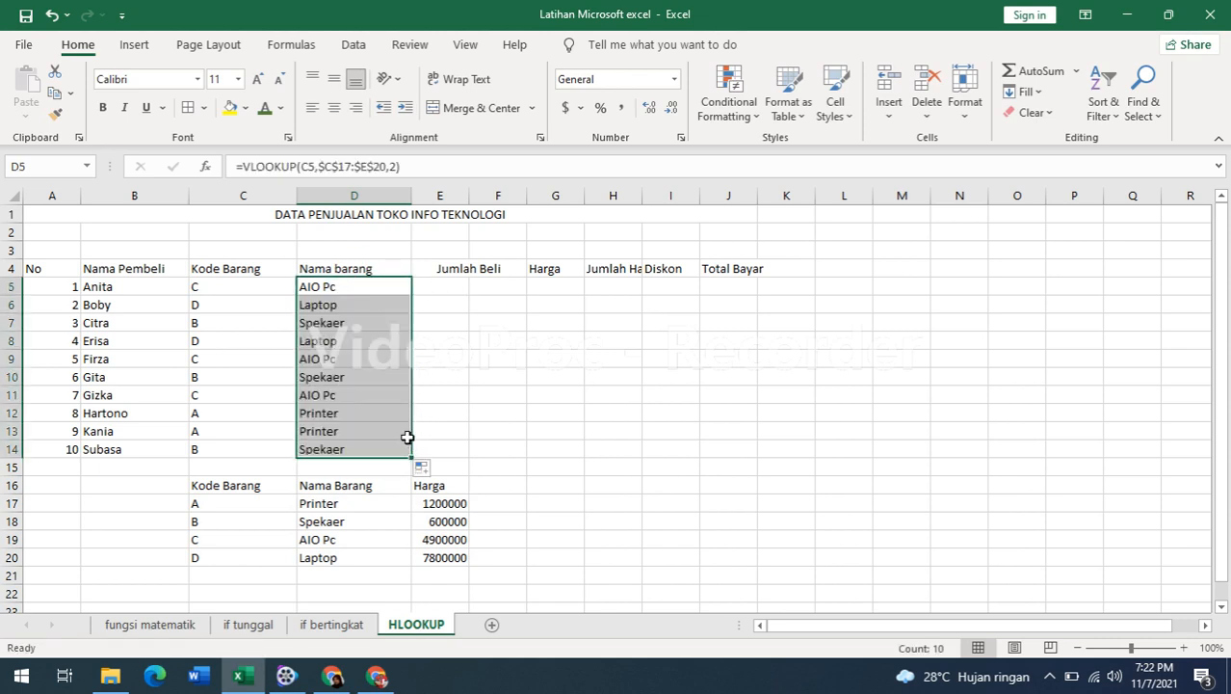
- Enter the purchase quantities 4, 6, 8, 6, 3, 4, 5, 6, 7 and 8 in E5:E14 under "Jumlah Beli"
left_click(449, 285)
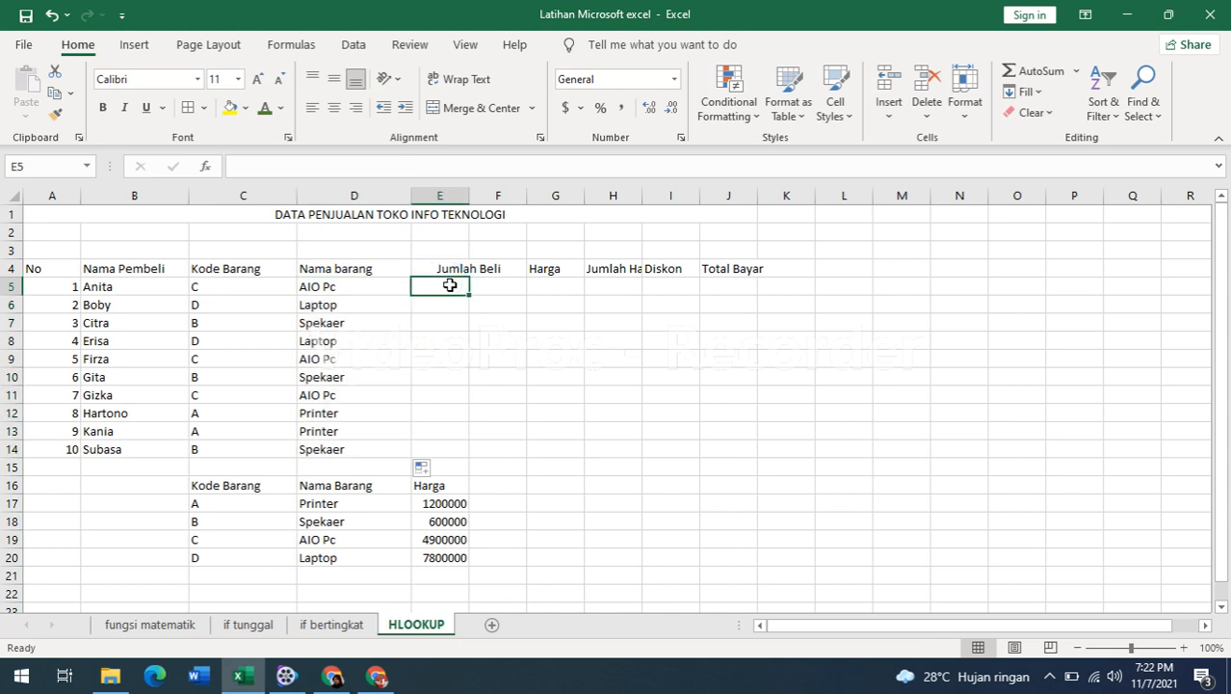
type("4")
key("Return")
type("6")
key("Return")
type("8")
key("Return")
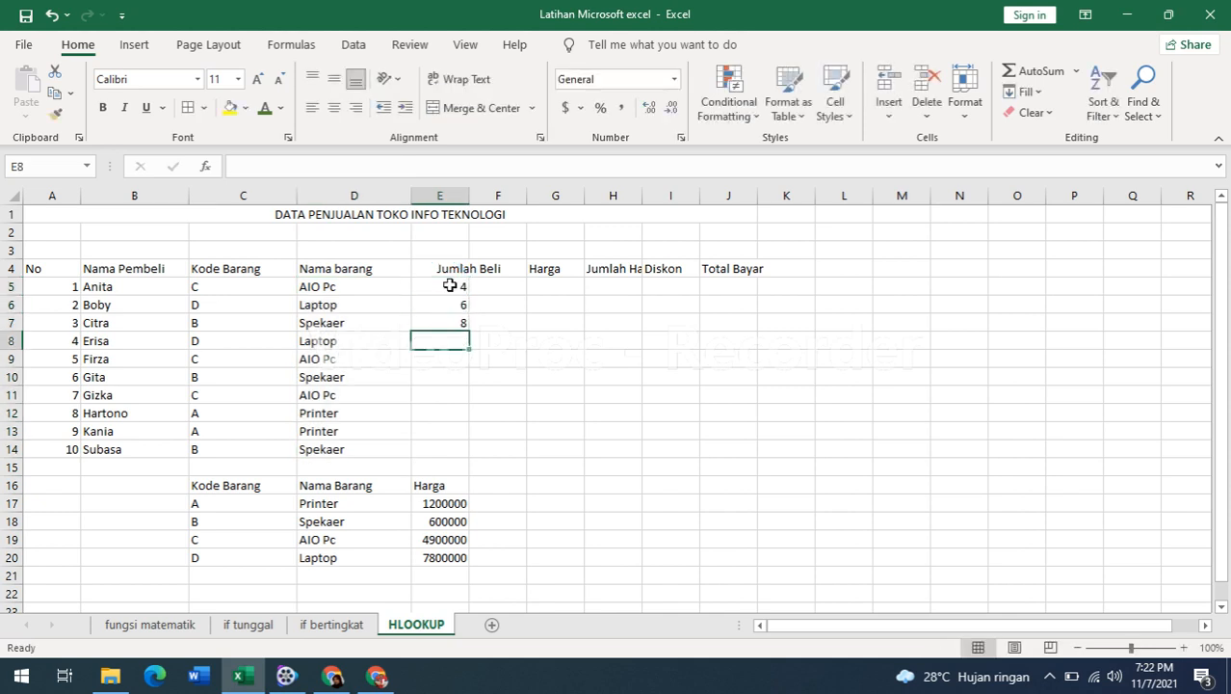
type("6")
key("Return")
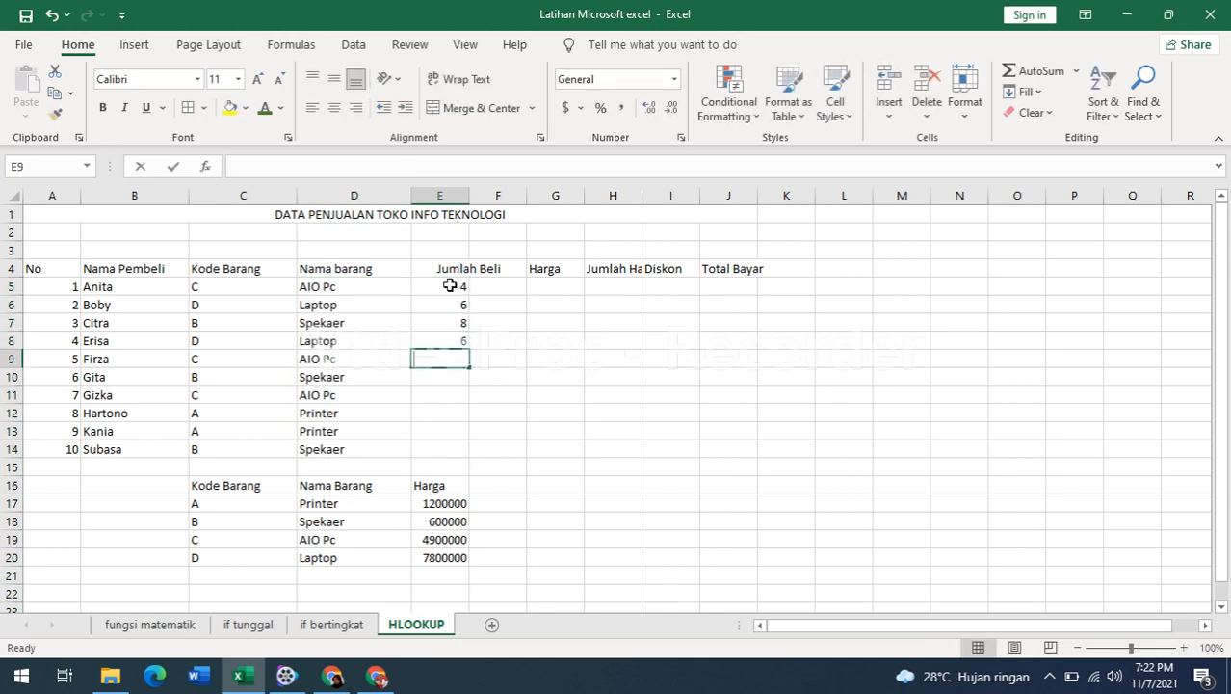
type("3")
key("Return")
type("4")
key("Return")
type("5")
key("Return")
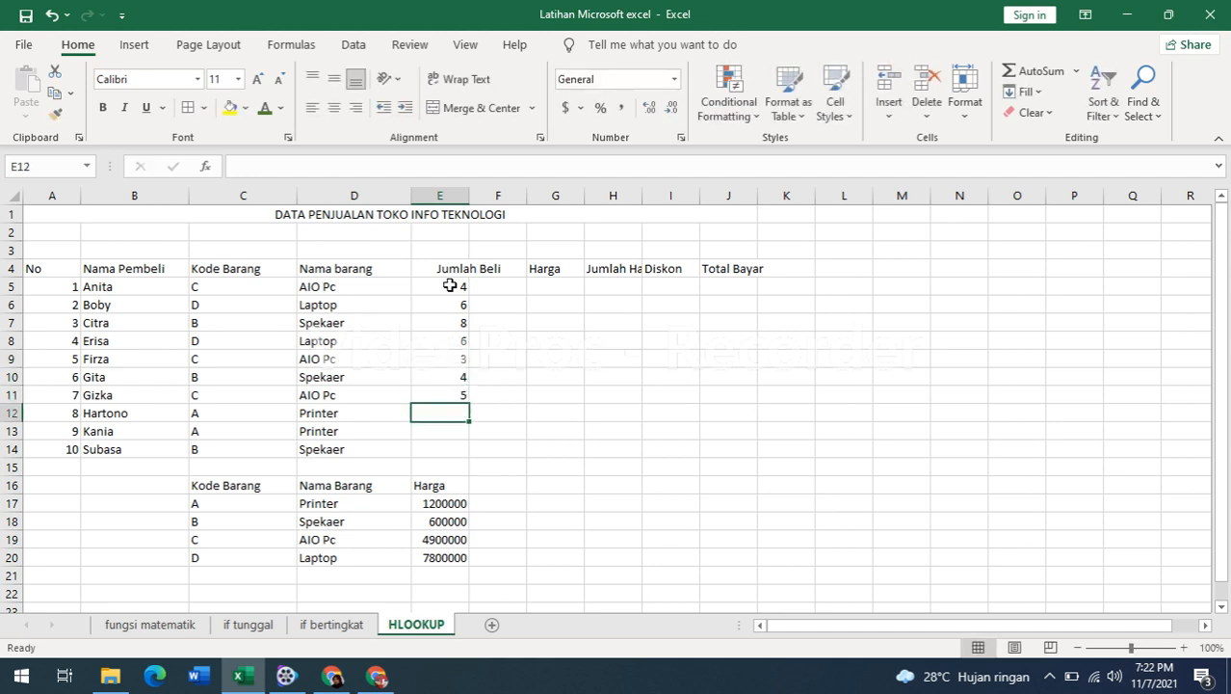
type("6")
key("Return")
type("7")
key("Return")
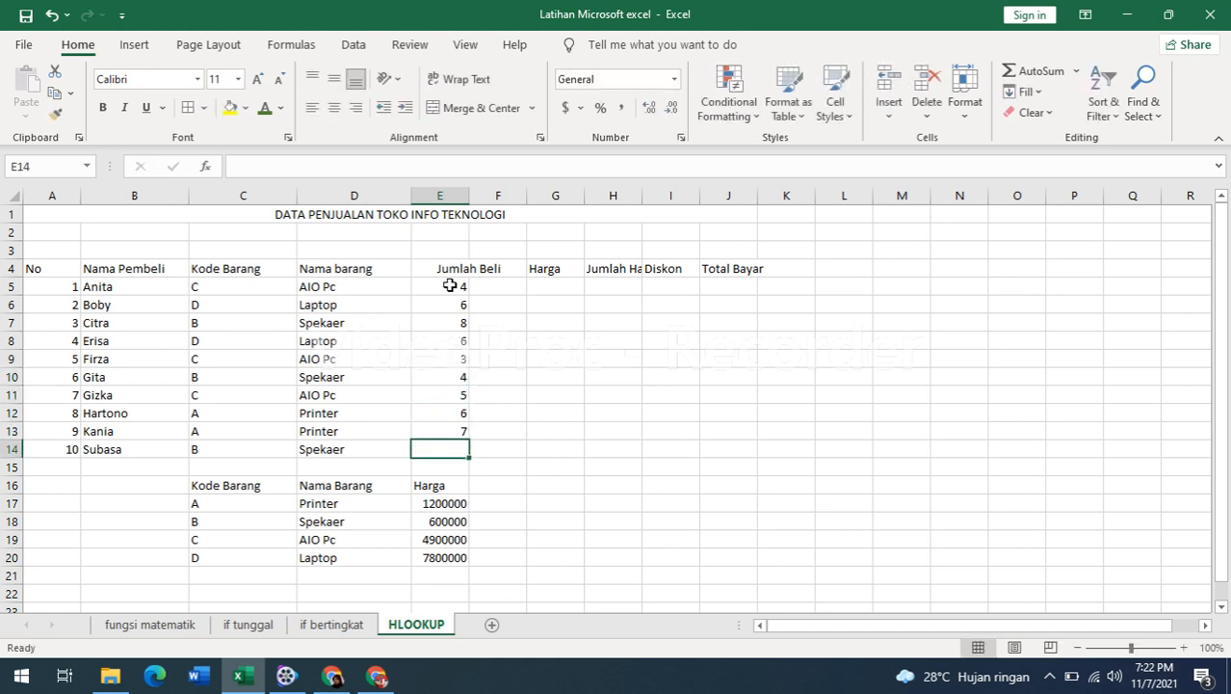
type("8")
key("Return")
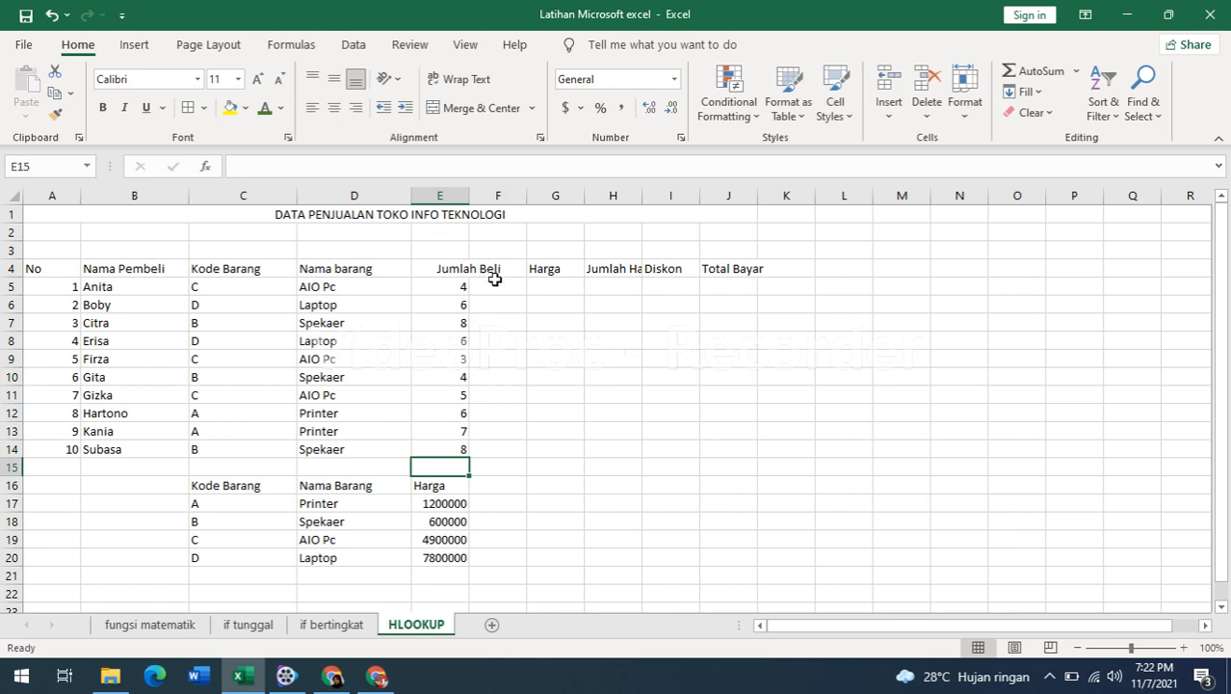
- Enter the unit Buah in F5 beside the first purchase quantity and fill it down to F14
left_click(508, 286)
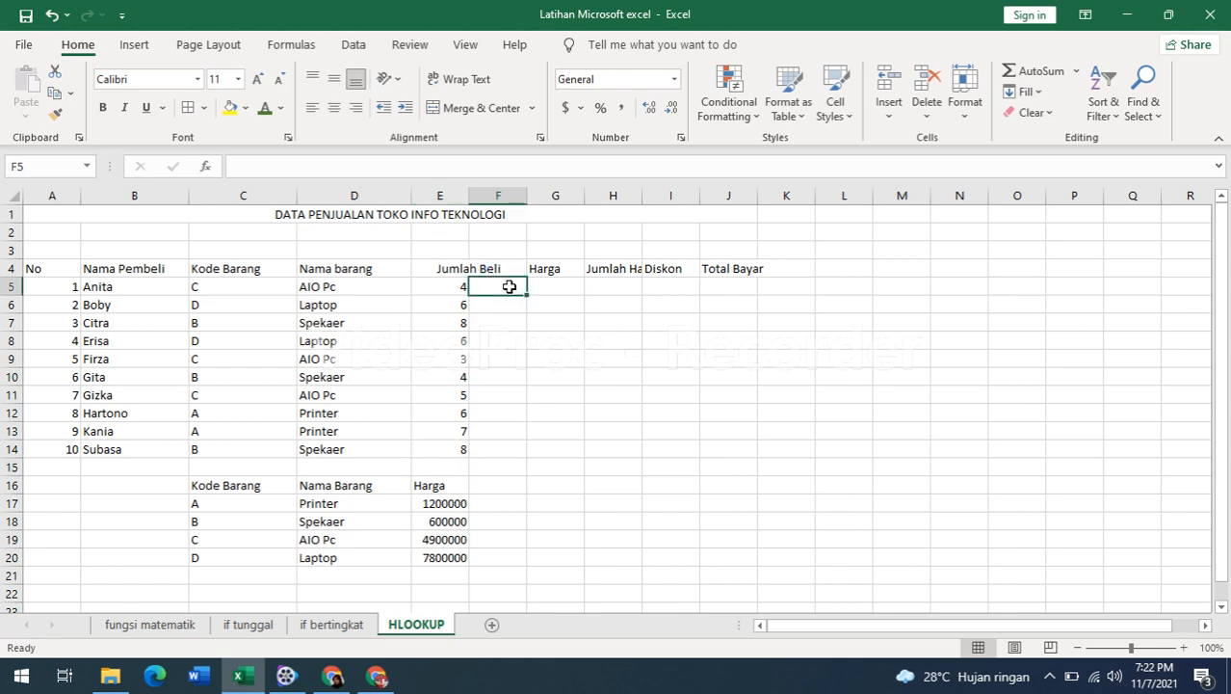
type("b")
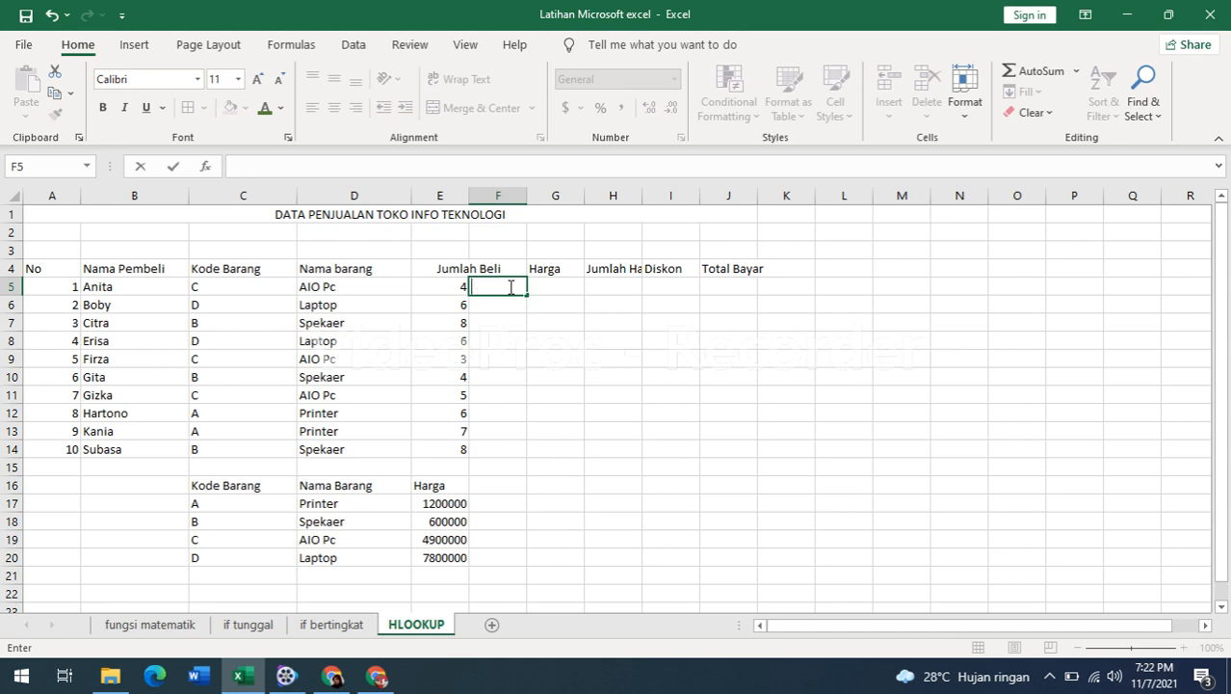
type("bUAH")
key("Return")
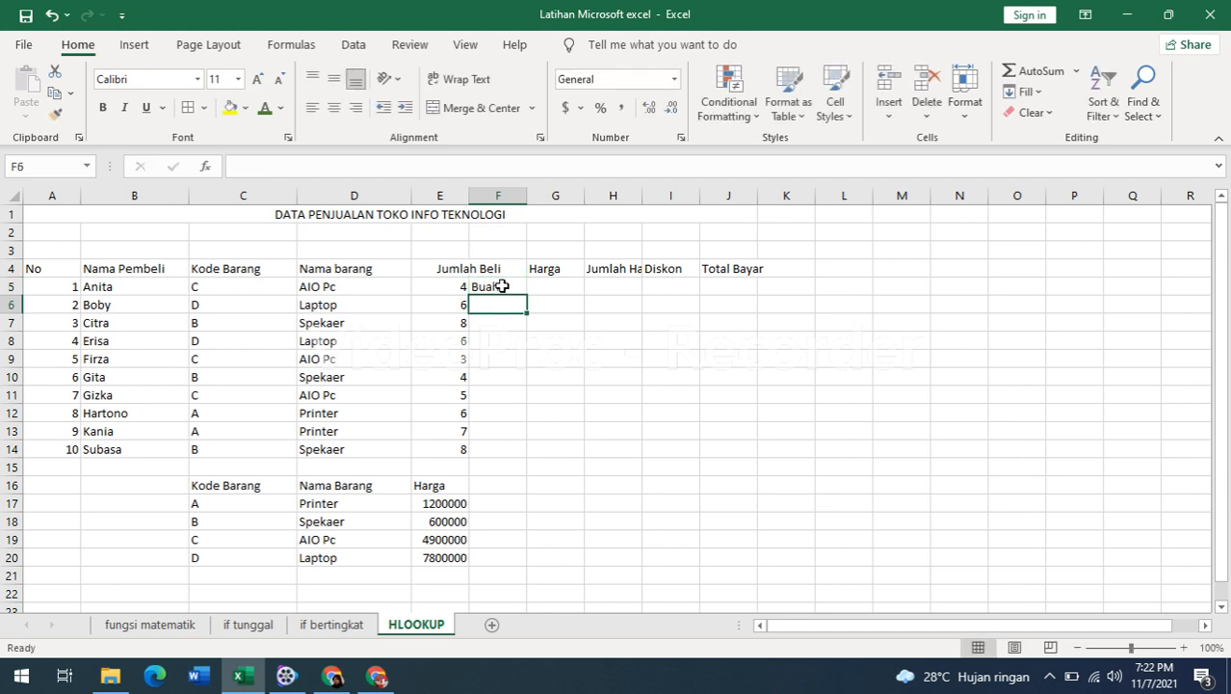
left_click(511, 288)
left_click_drag(528, 296, 526, 456)
- Enter =VLOOKUP(C5,$C$17:$E$20,3) in G5 under "Harga" and fill the formula down to G14
left_click(555, 289)
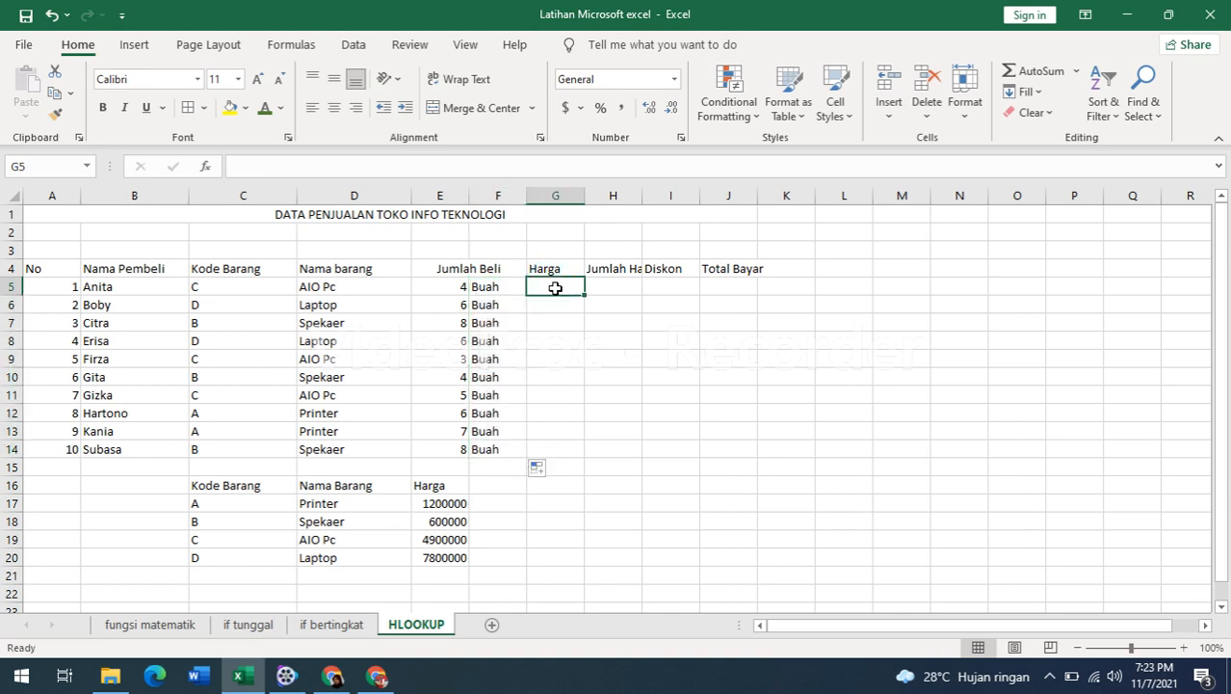
type("=vloo")
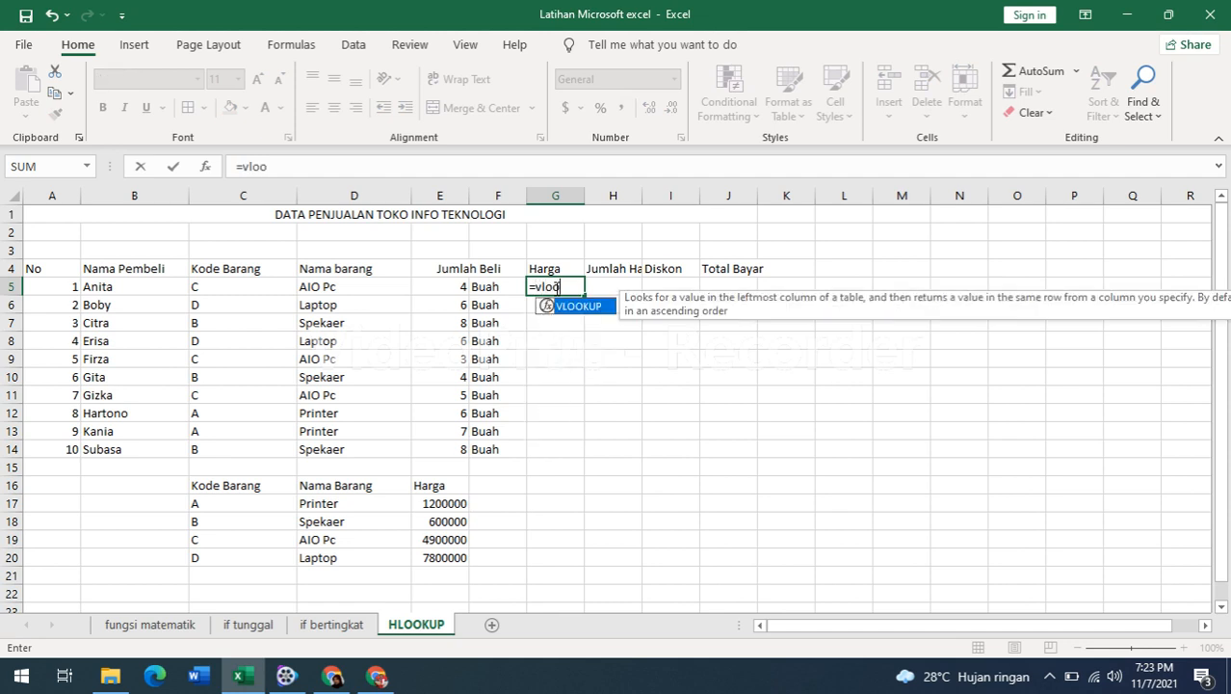
type("kup(")
left_click(240, 289)
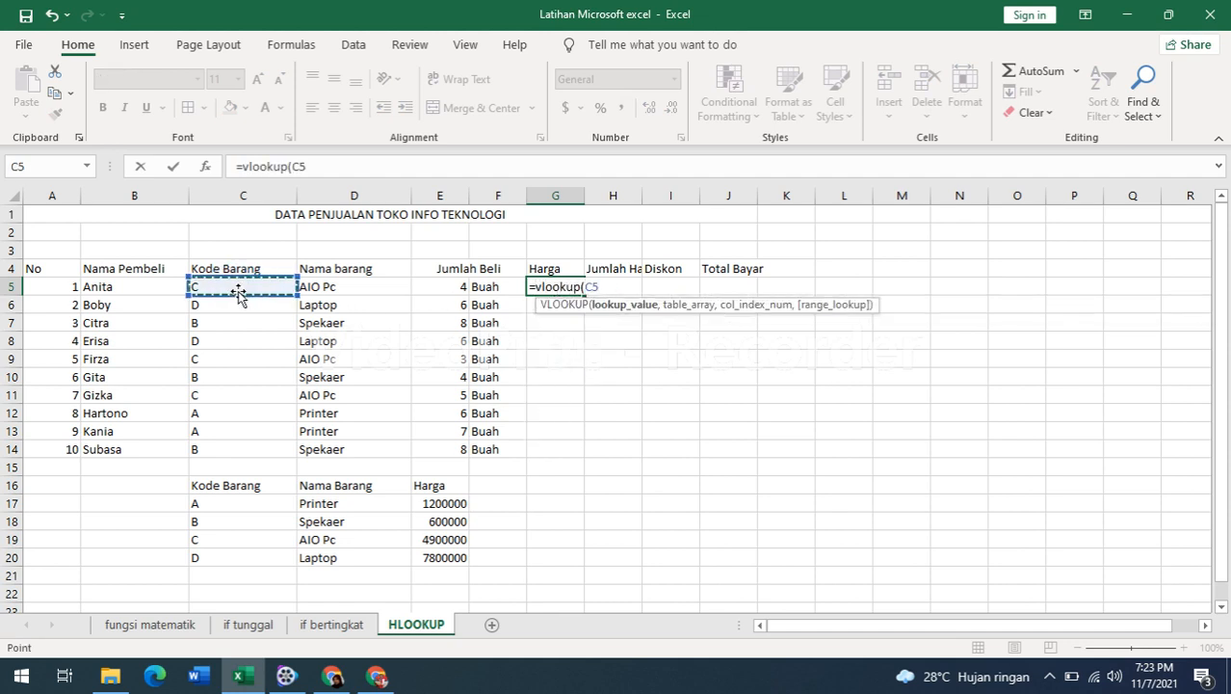
type(",")
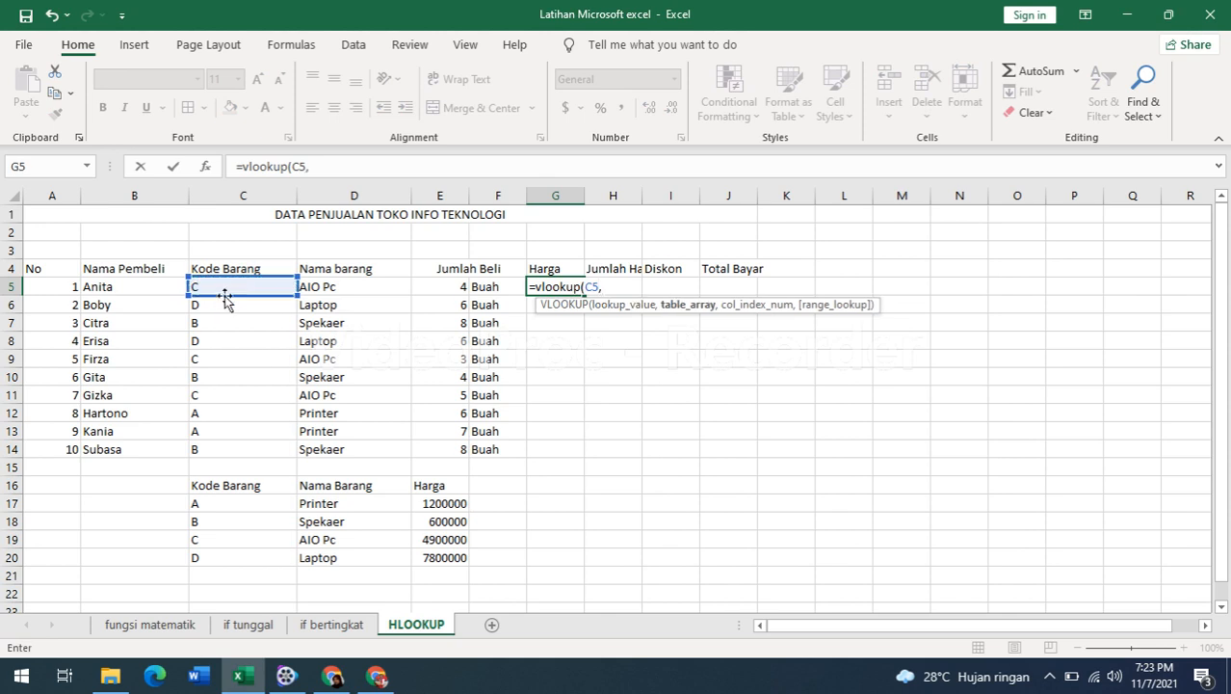
left_click_drag(205, 499, 436, 555)
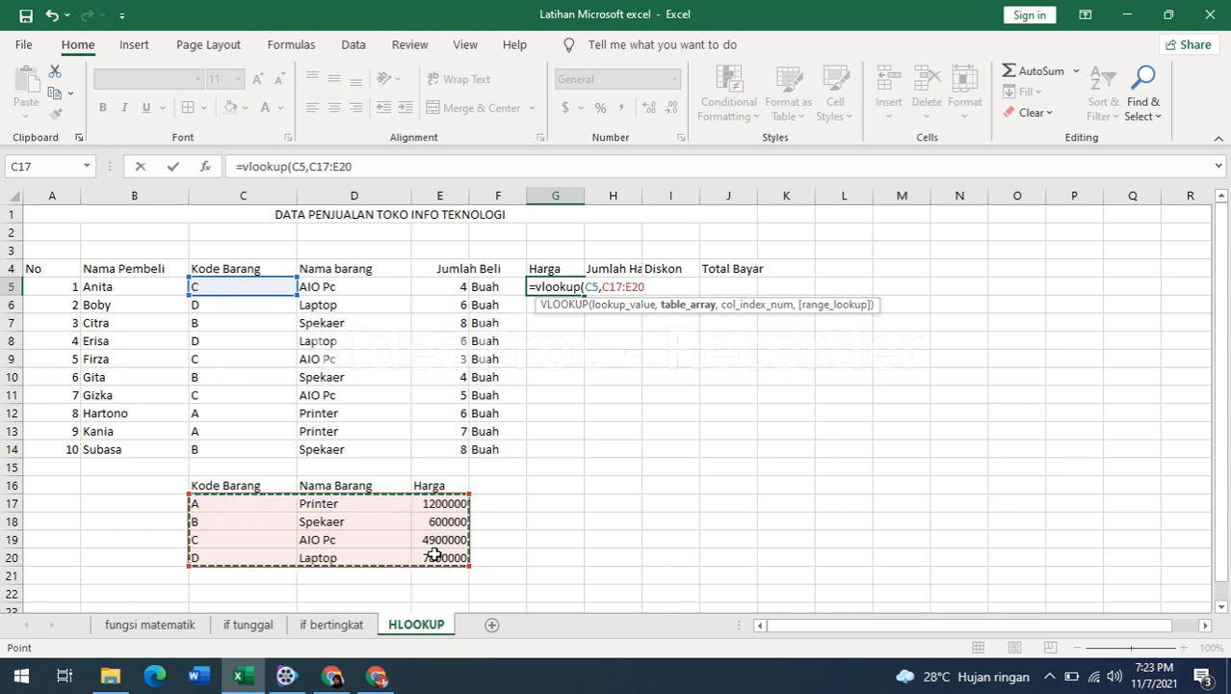
key("F4")
type(",3")
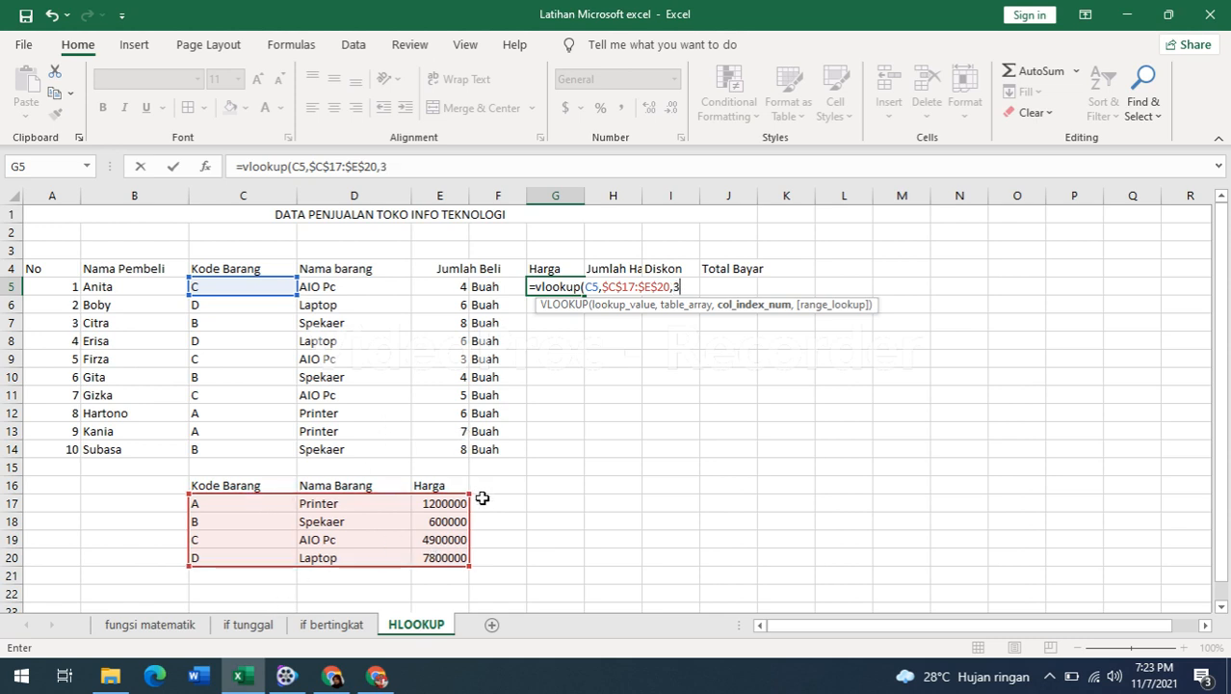
key("Return")
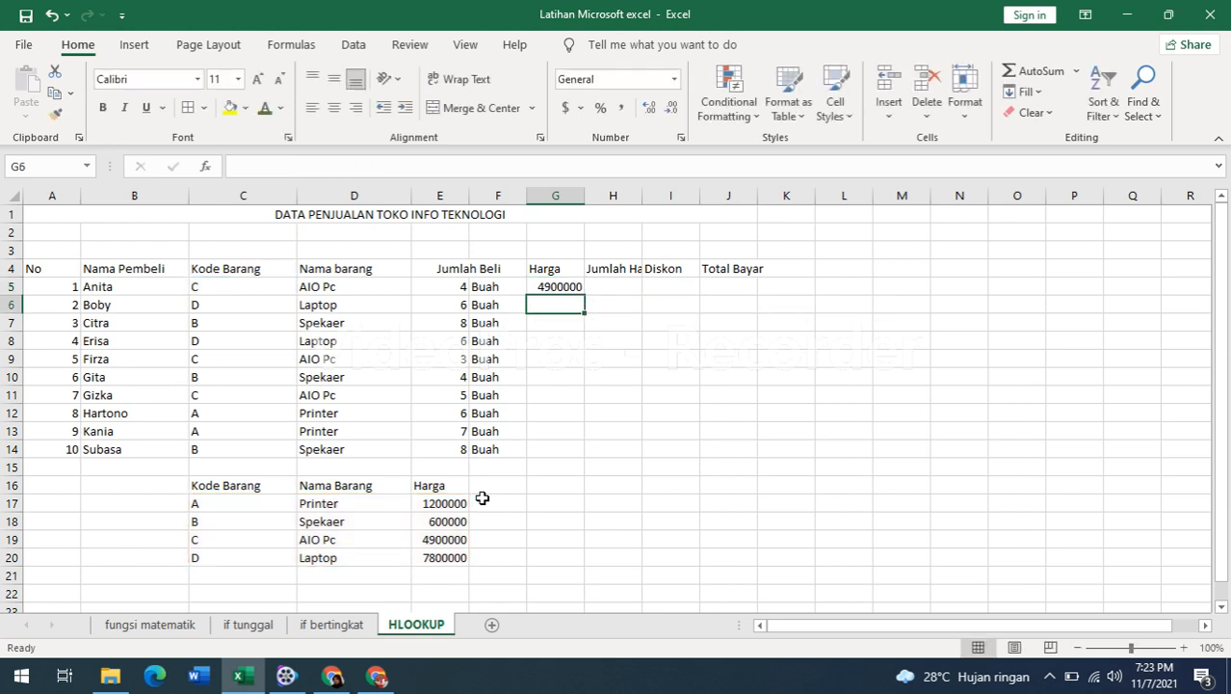
left_click(556, 286)
left_click_drag(584, 295, 580, 453)
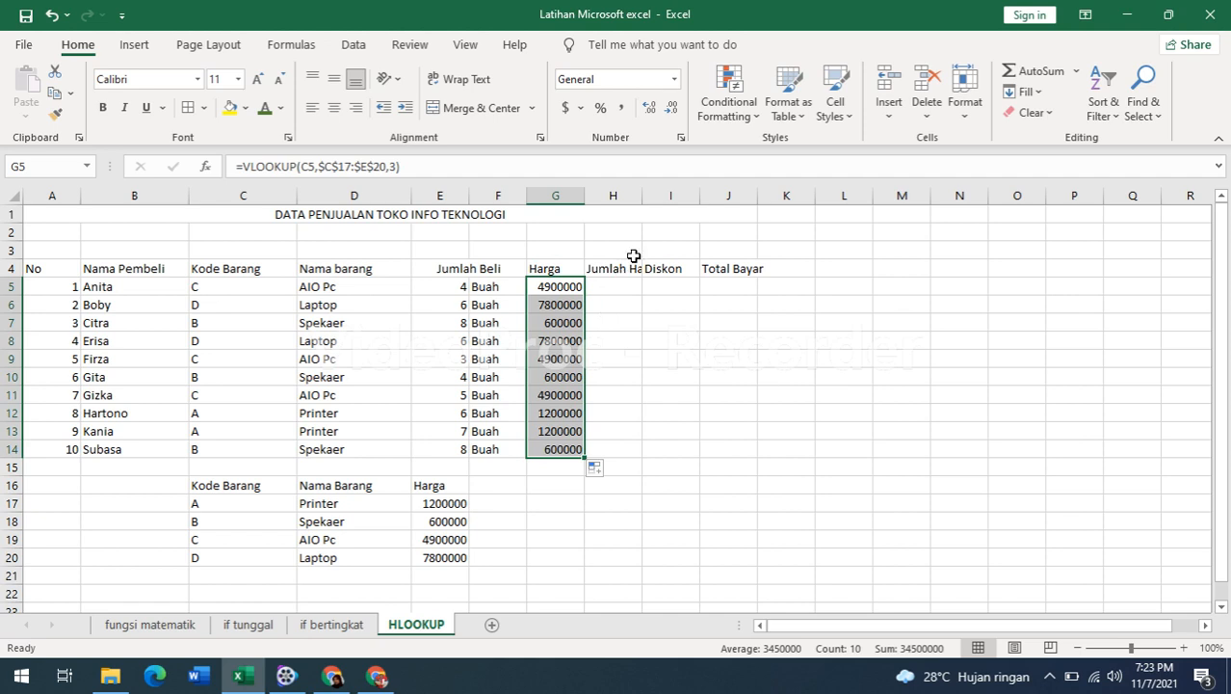
- Widen column H to fit the "Jumlah Harga" heading, enter =E5*G5 in H5 and fill the formula down to H14
left_click_drag(641, 197, 671, 198)
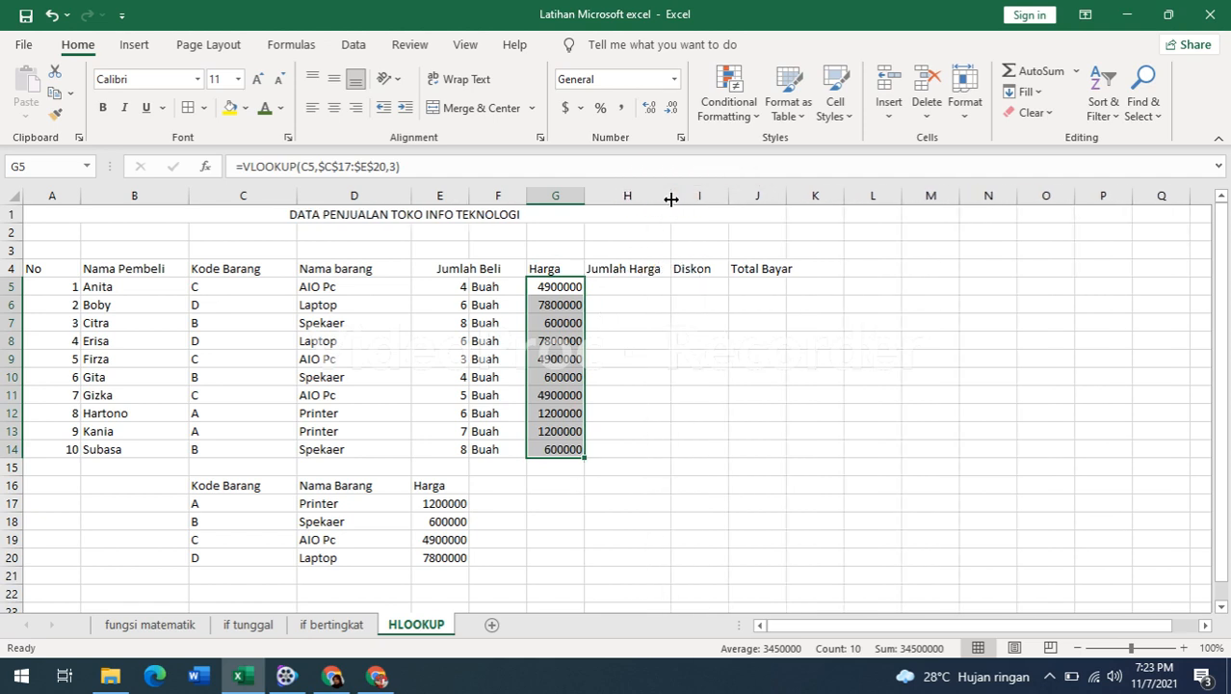
left_click(624, 287)
type("=")
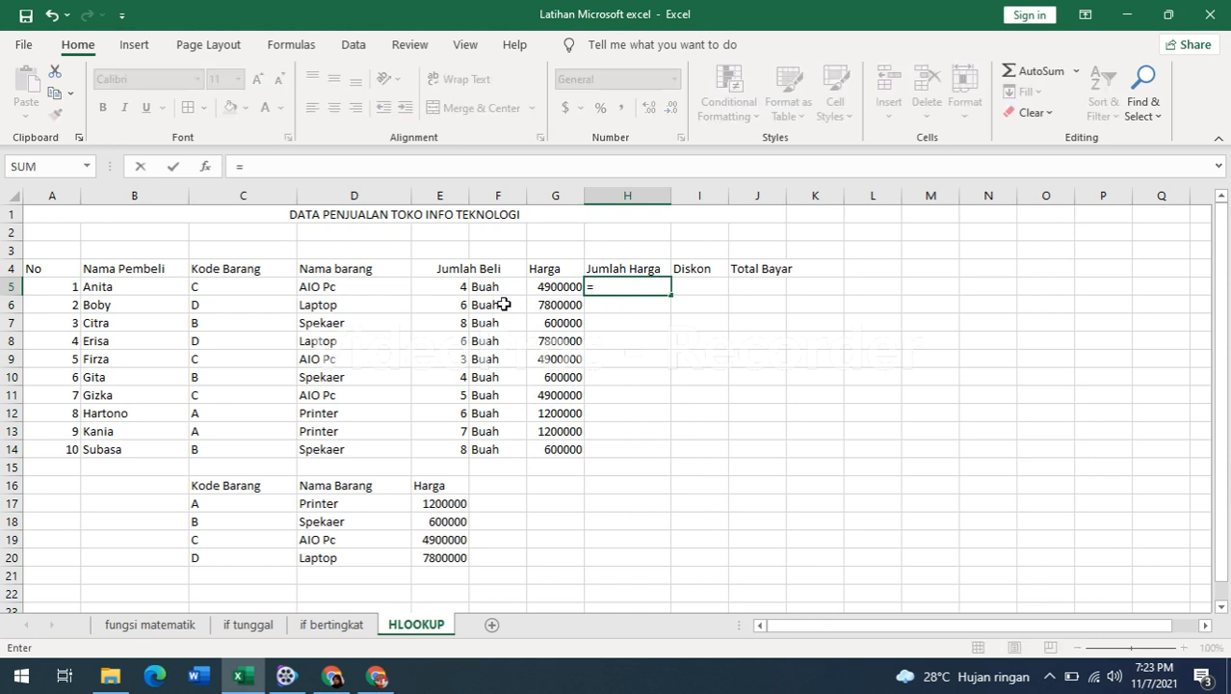
left_click(452, 287)
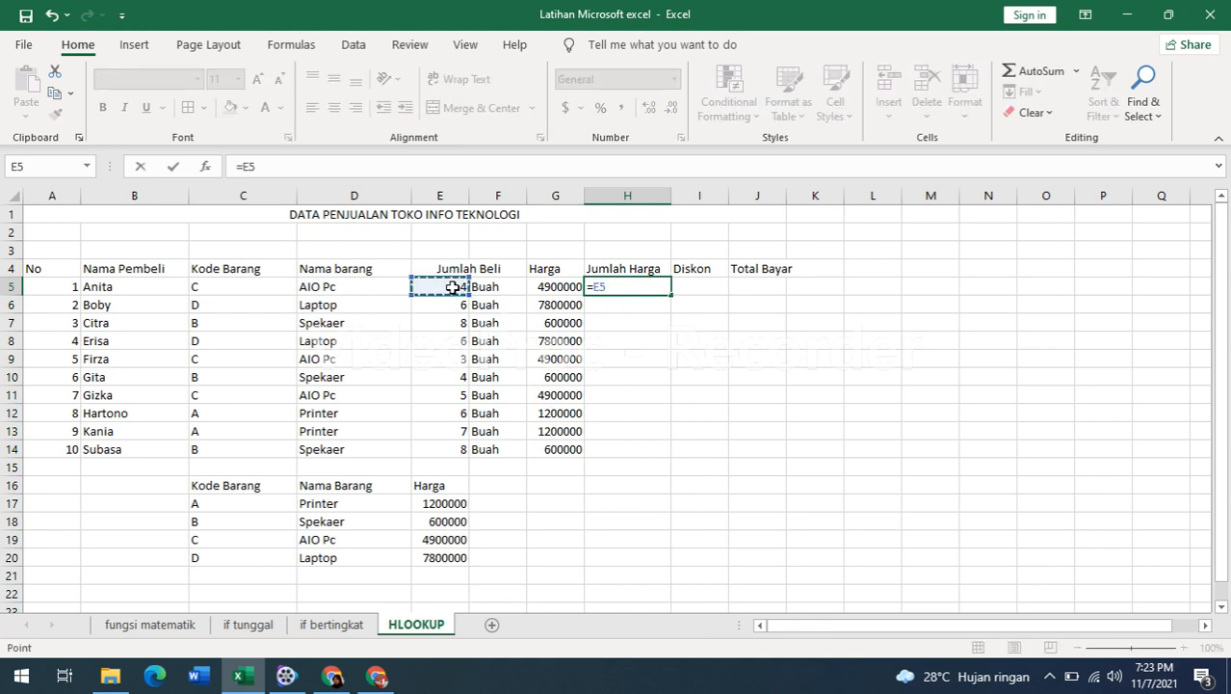
type("*")
left_click(546, 287)
key("Return")
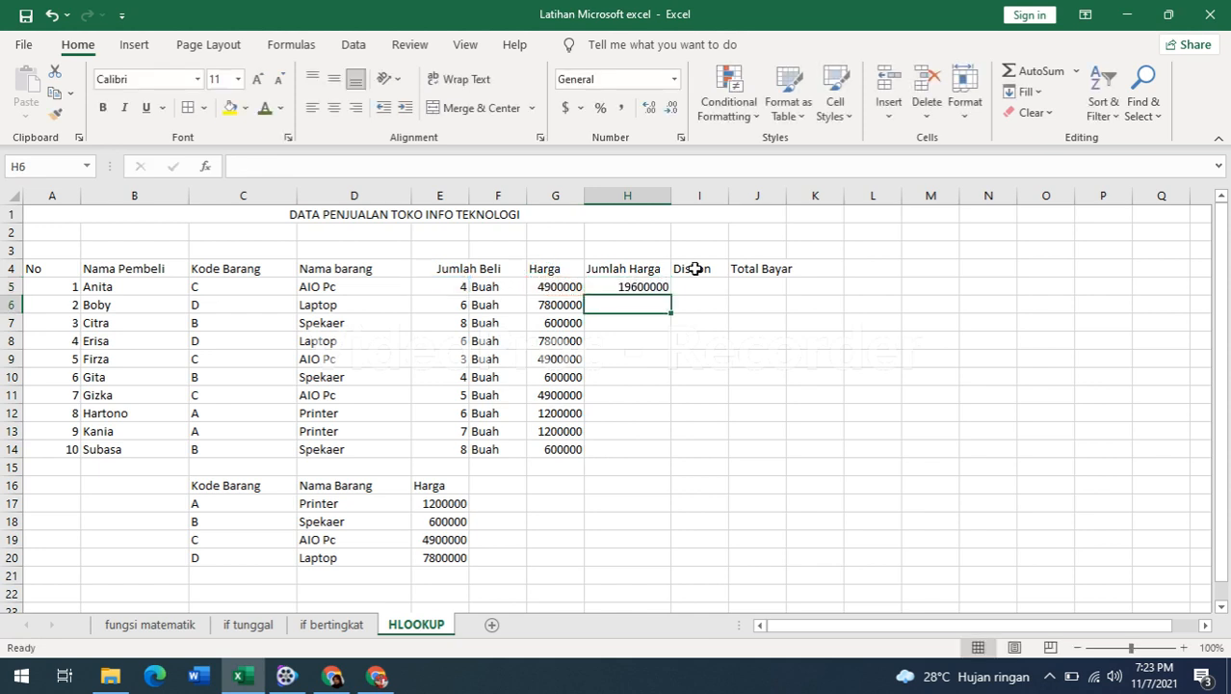
left_click(652, 286)
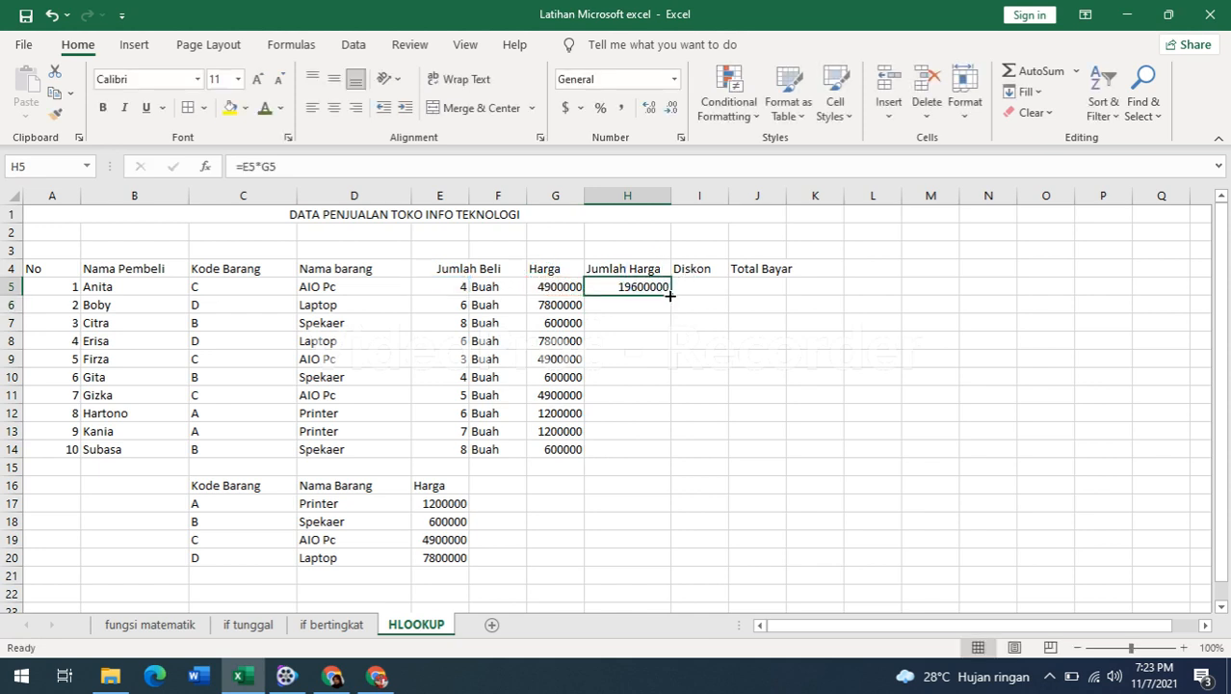
left_click_drag(669, 296, 658, 457)
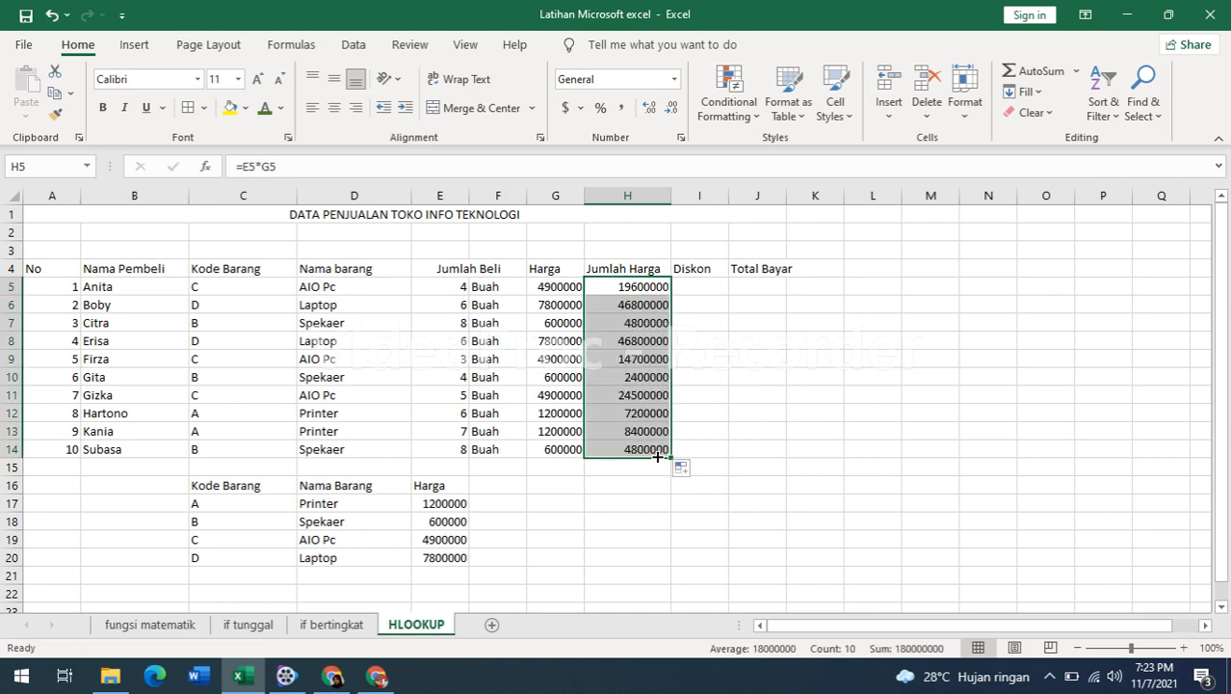
- Enter =IF(H5>=50000000,5%*H5,0) in I5 under "Diskon" and fill the formula down to I14
left_click(705, 284)
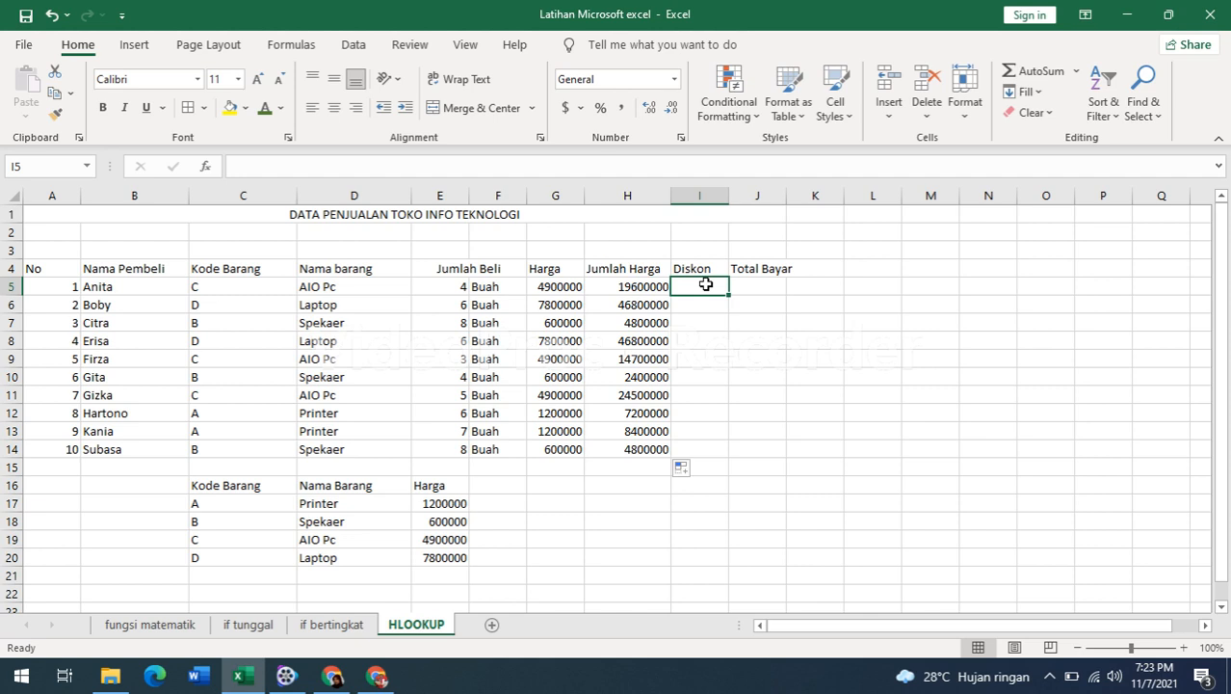
type("=")
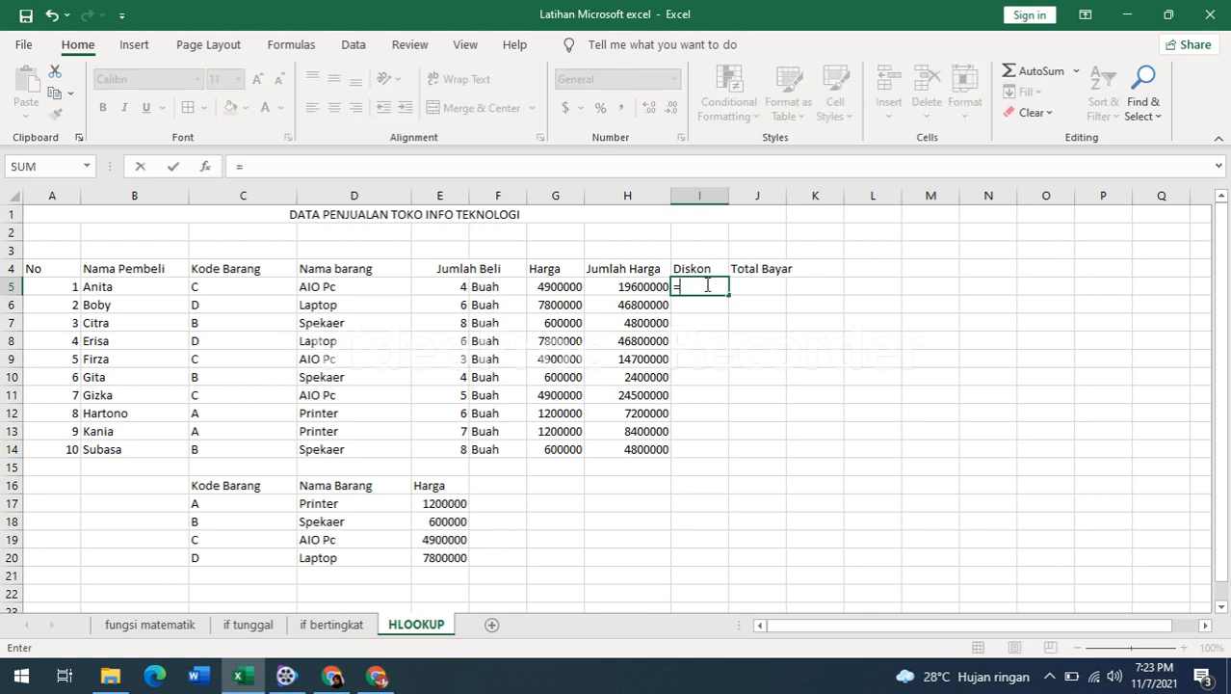
type("if")
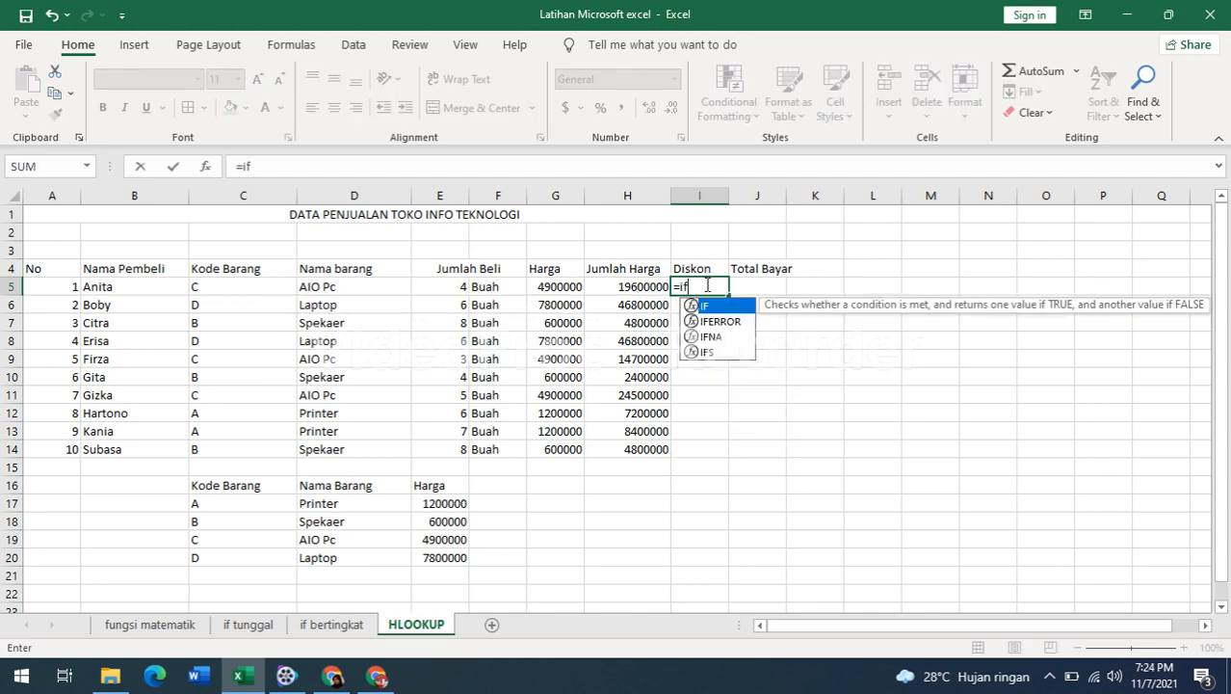
type("(")
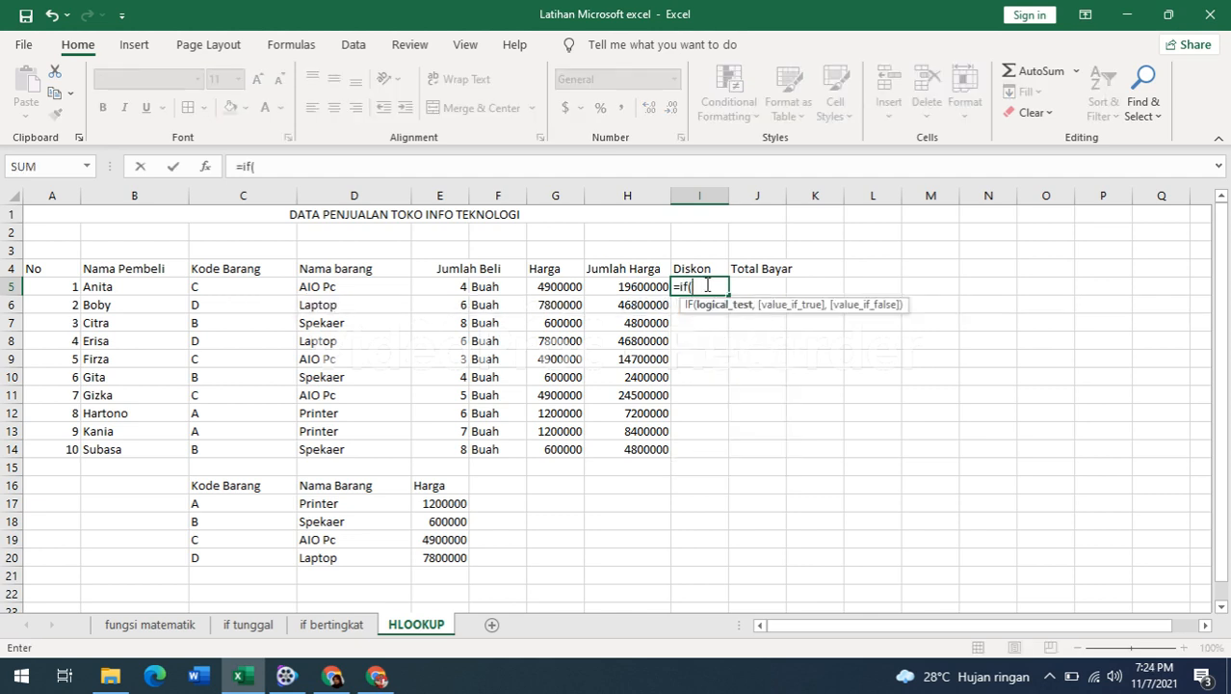
left_click(627, 294)
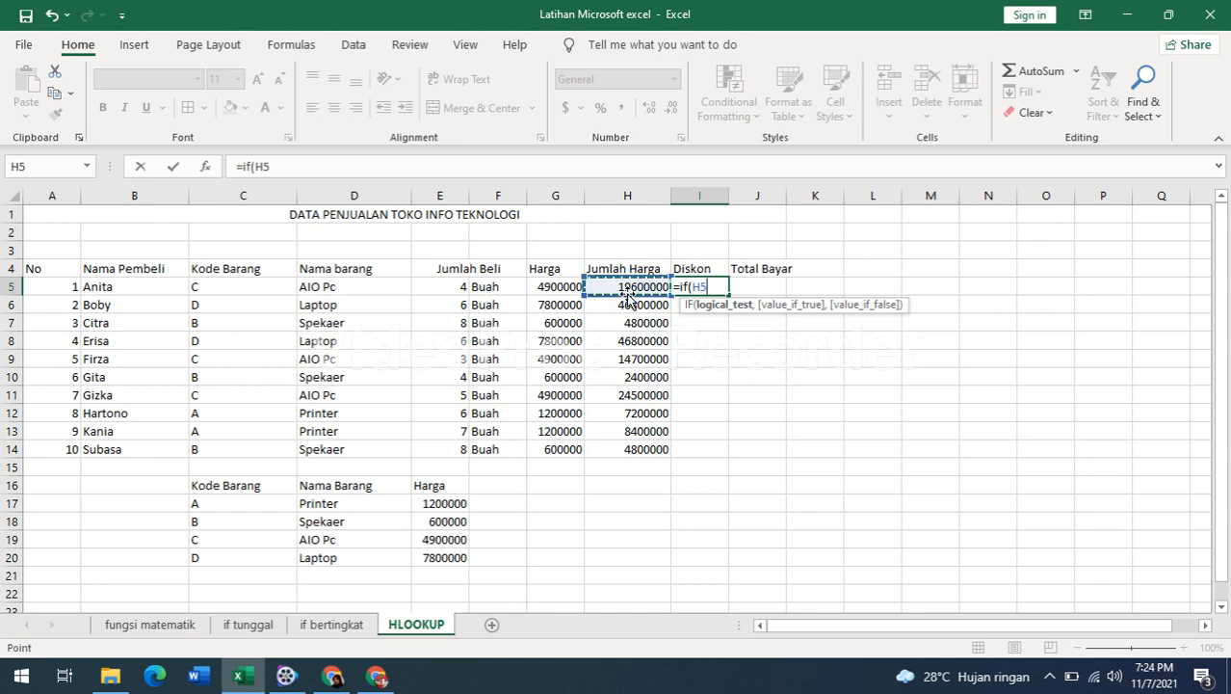
type(">=50000000")
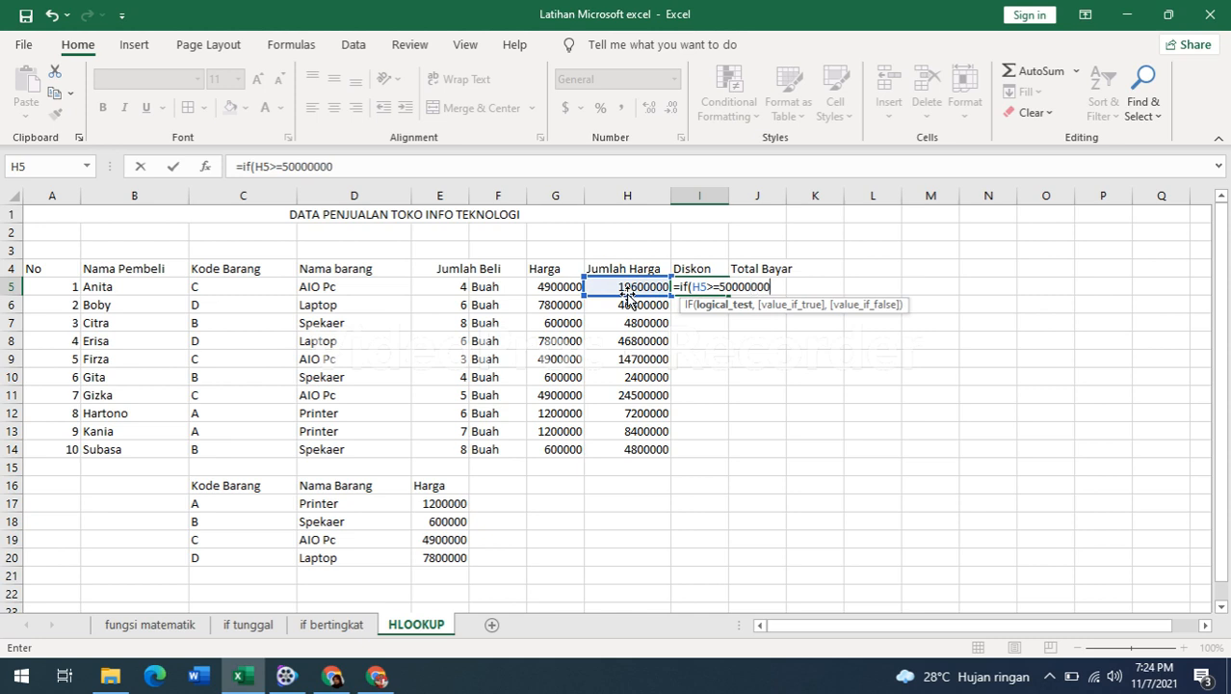
type(",")
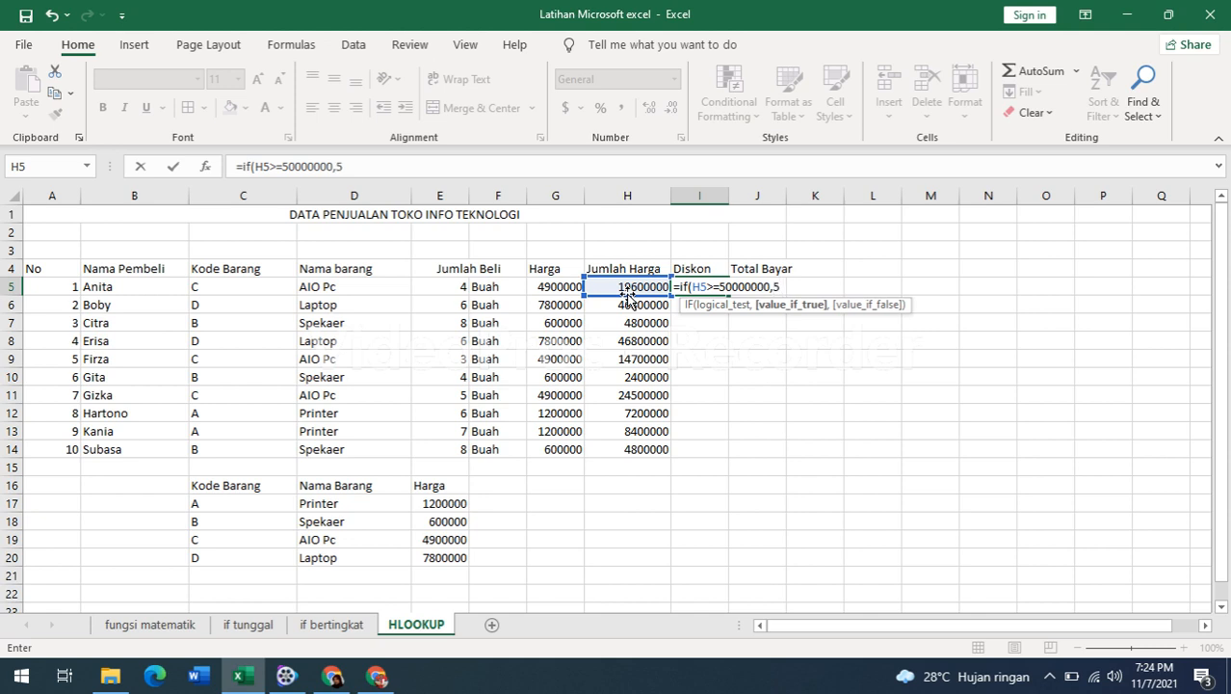
type("5%*")
left_click(620, 284)
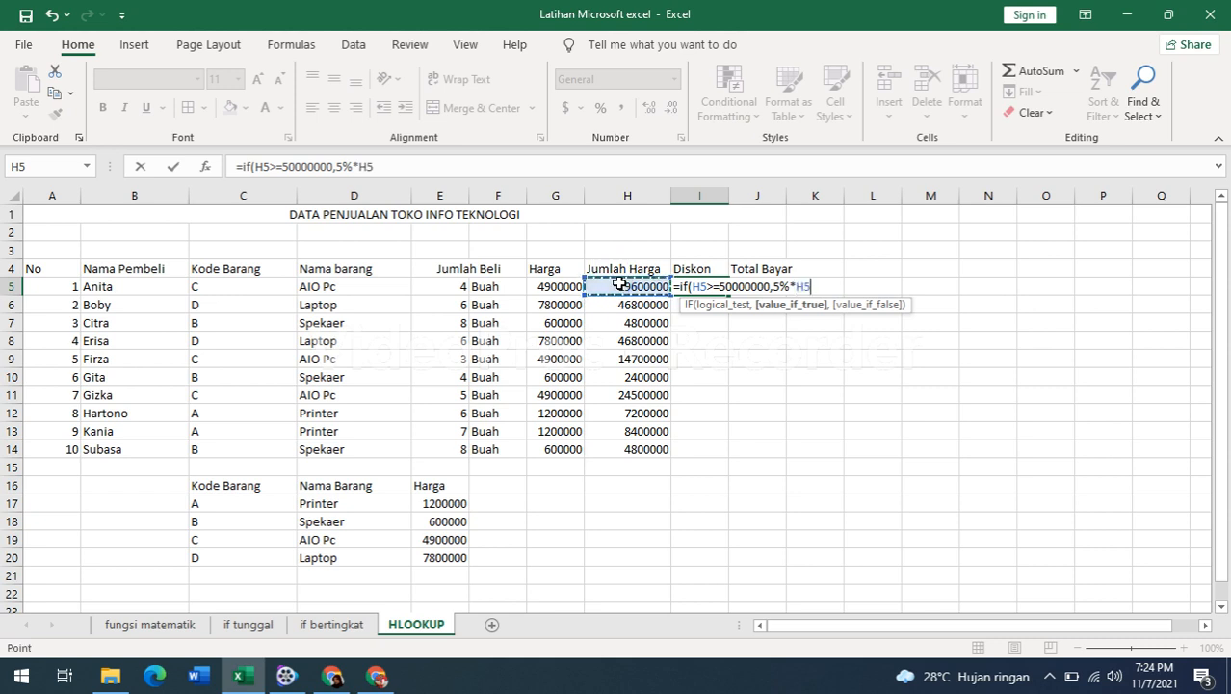
type(")")
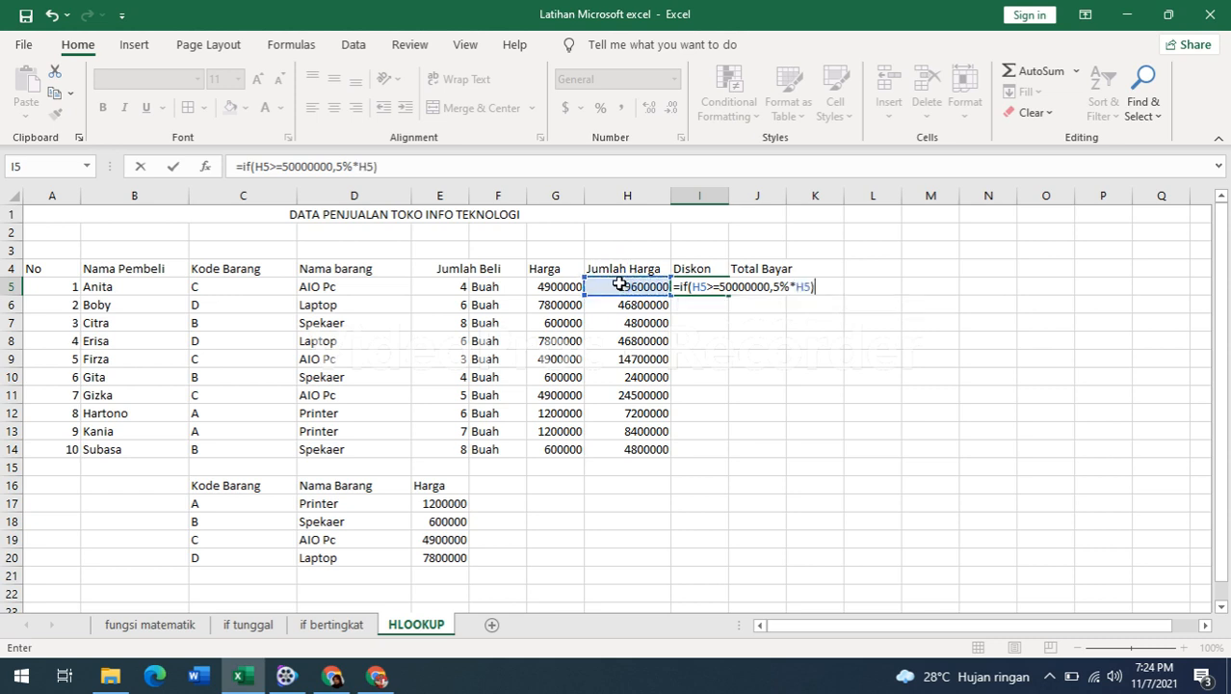
key("BackSpace")
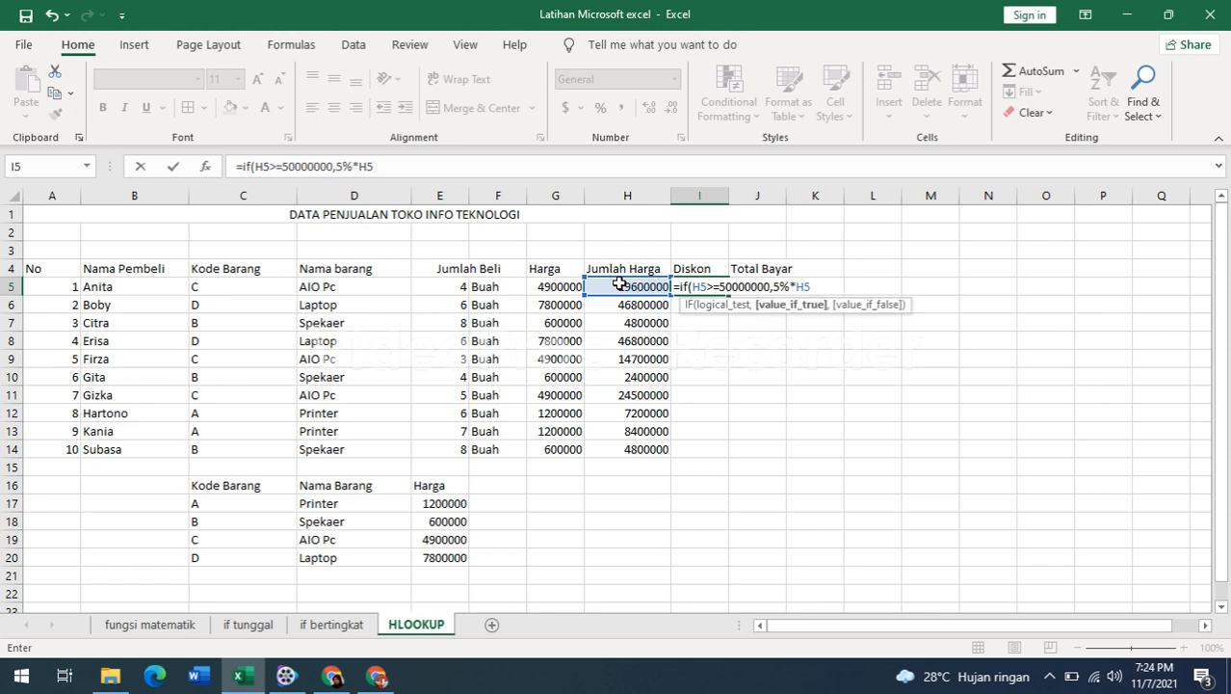
type(",")
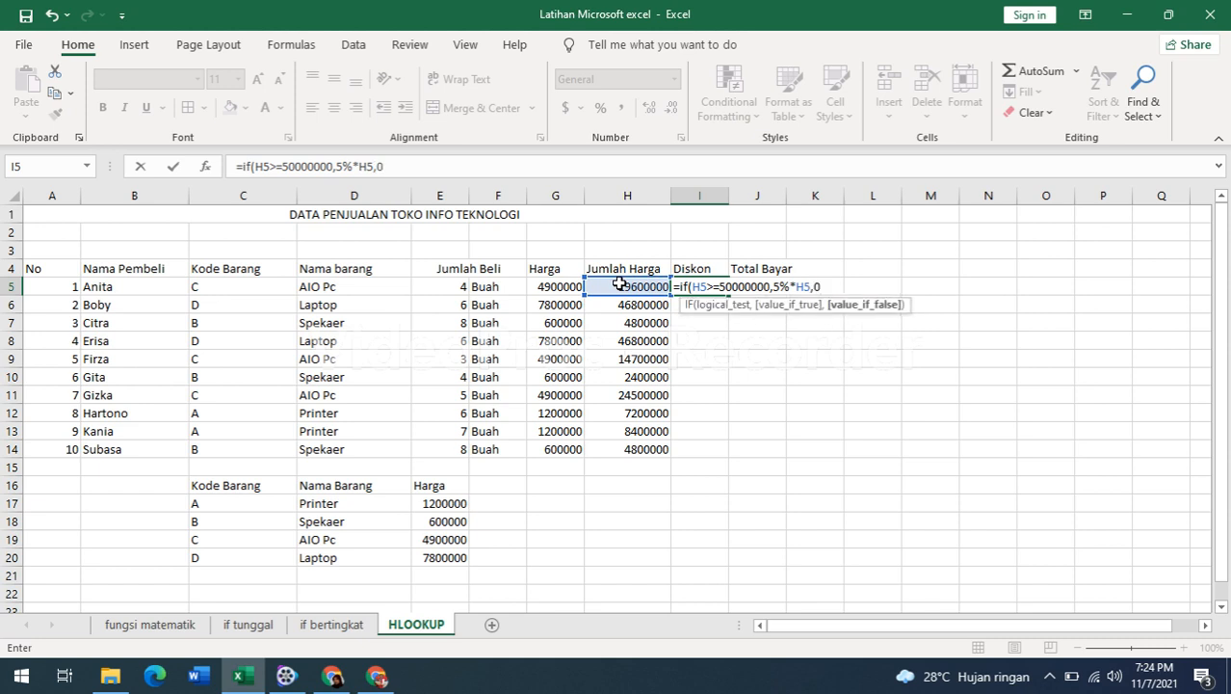
type("0)")
key("Return")
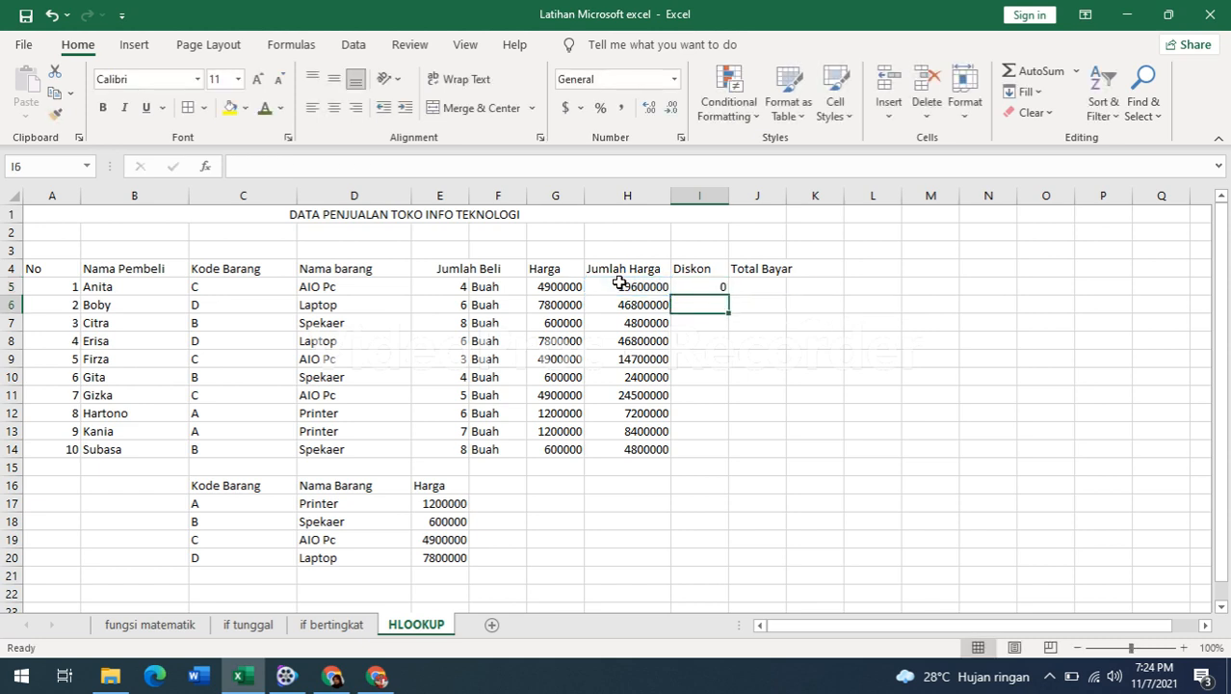
left_click(713, 285)
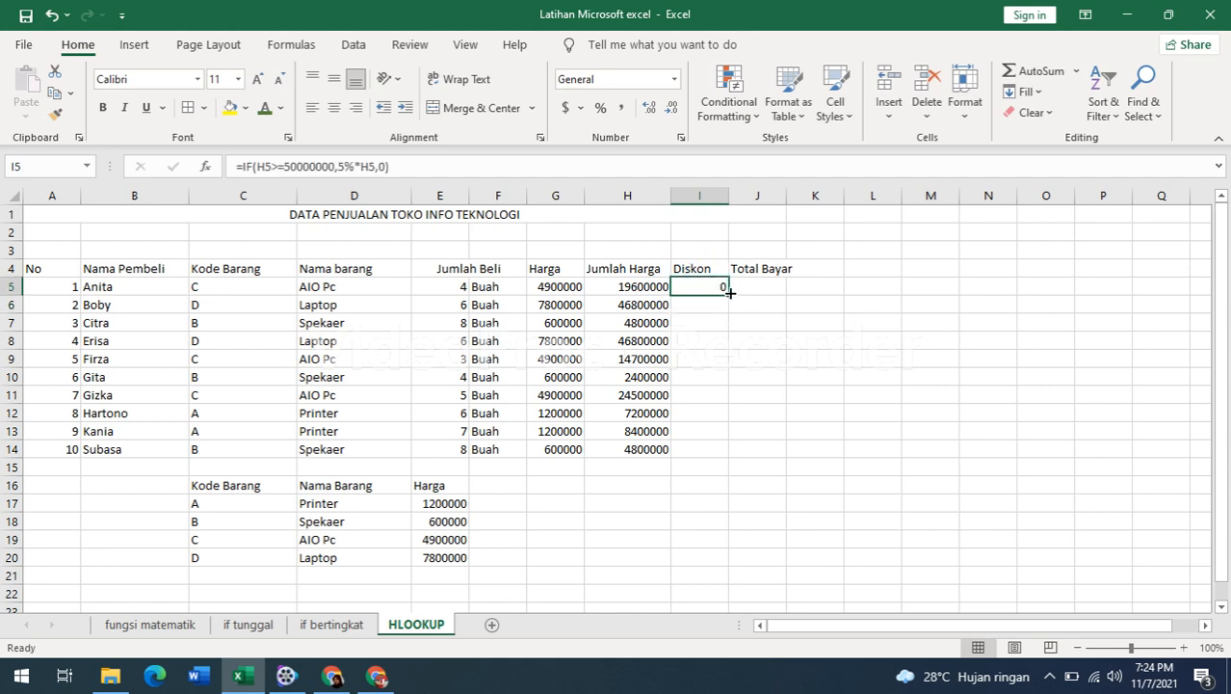
left_click_drag(731, 293, 733, 462)
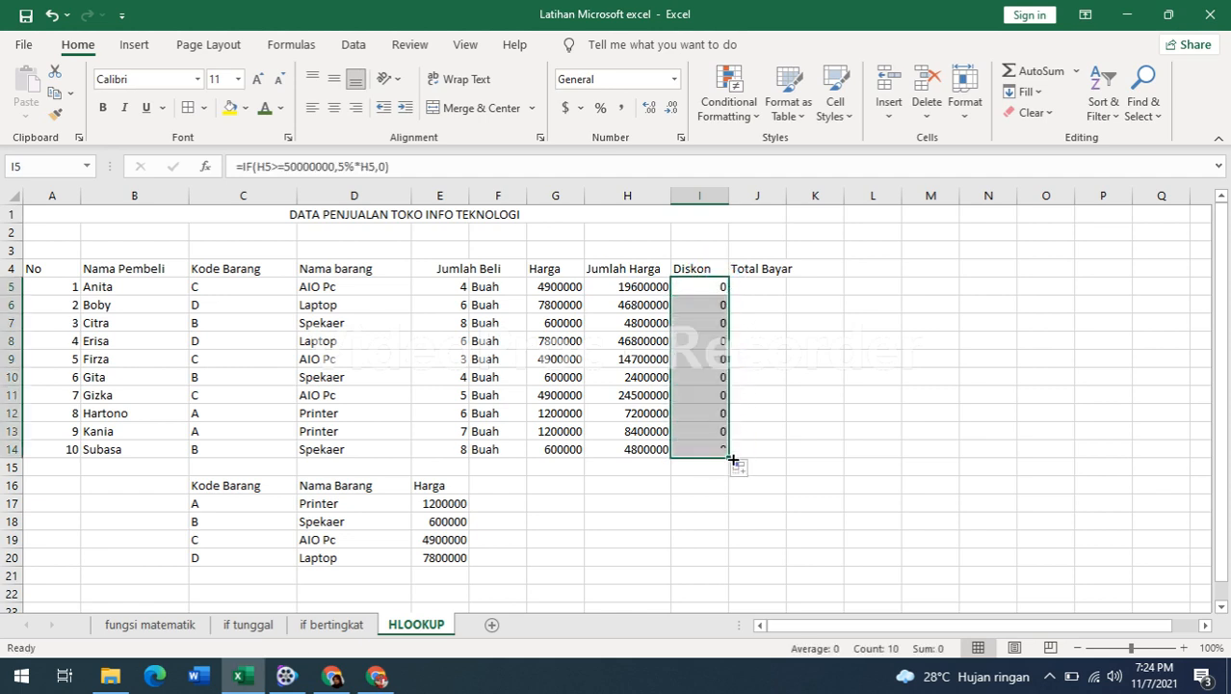
- Change the discount threshold in the I5 formula to 5000000, giving =IF(H5>=5000000,5%*H5,0)
left_click(689, 289)
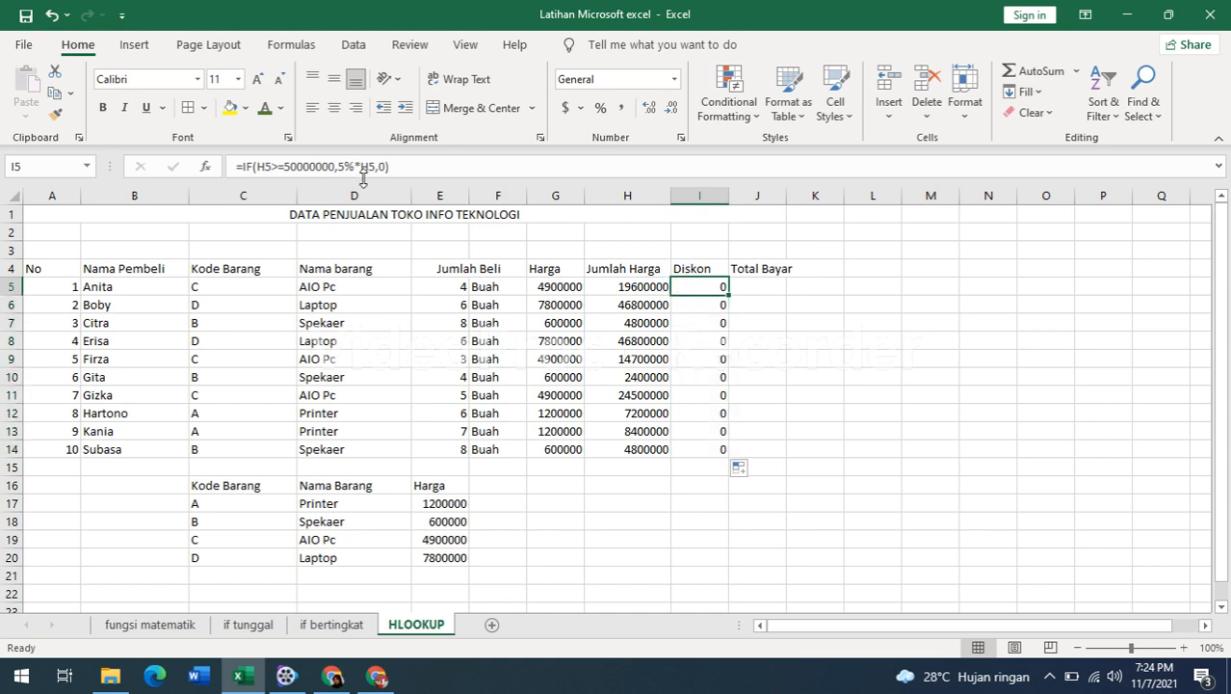
left_click(298, 167)
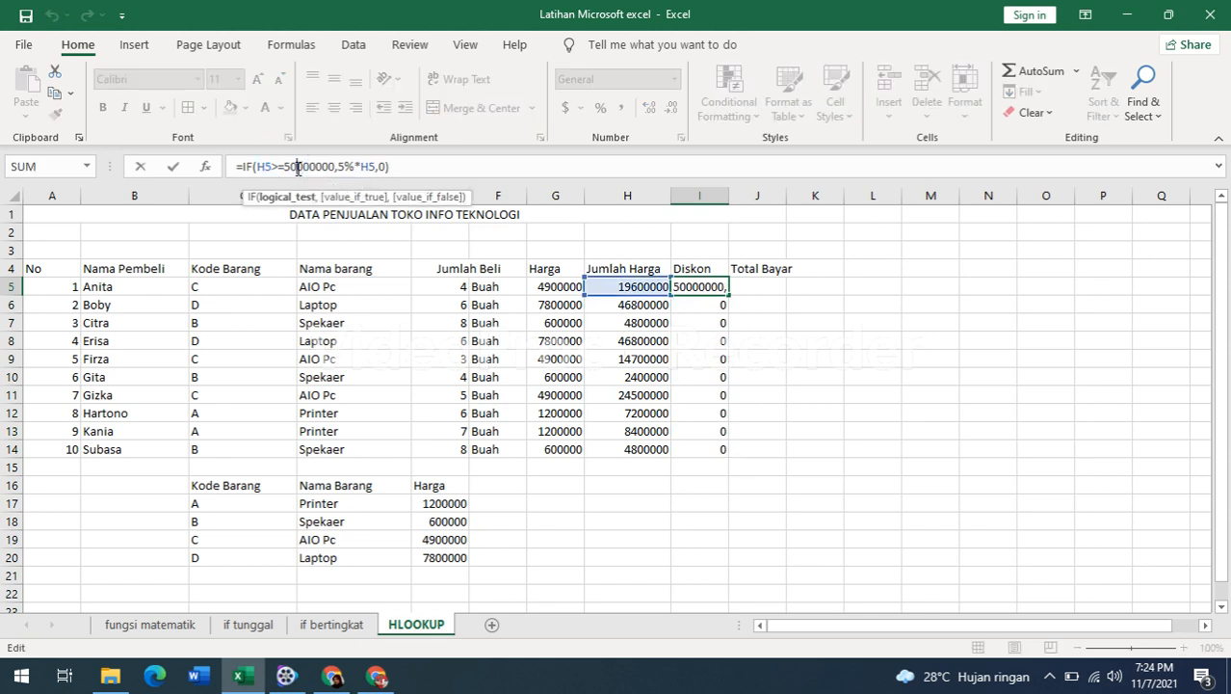
key("BackSpace")
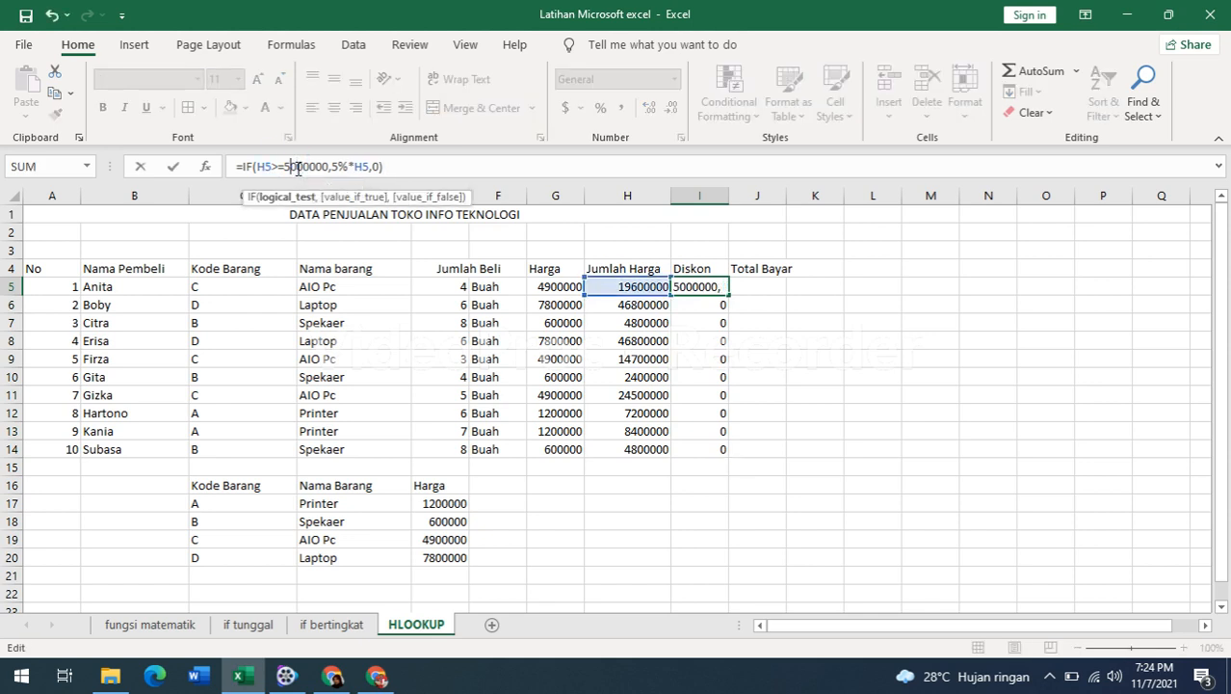
key("Return")
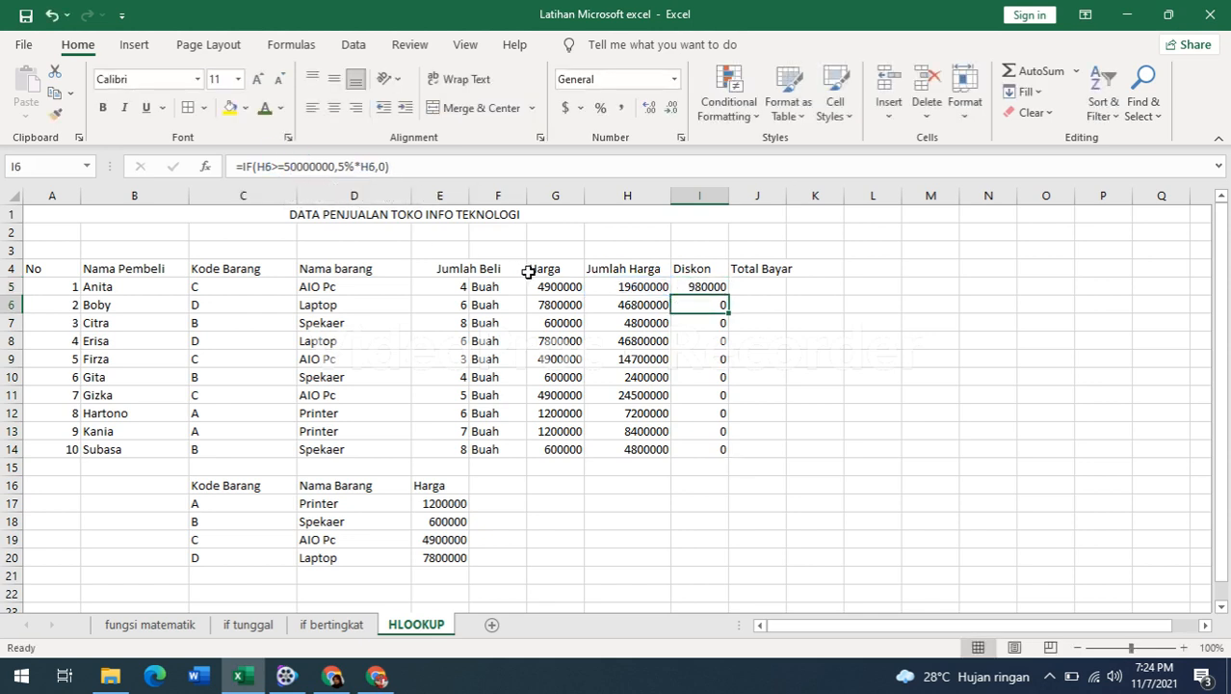
- Fill the corrected discount formula from I5 down to I14
left_click(711, 285)
left_click_drag(729, 298, 731, 454)
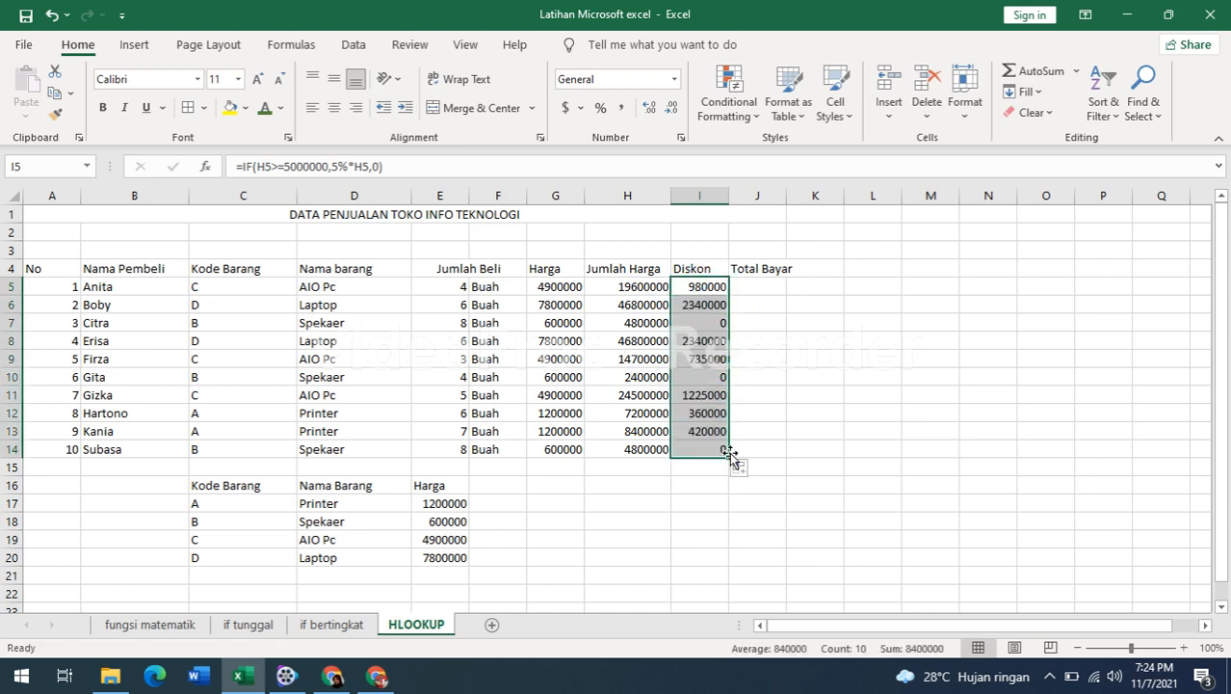
- Enter =H5-I5 in J5 under "Total Bayar" and fill the formula down to J14
left_click(752, 286)
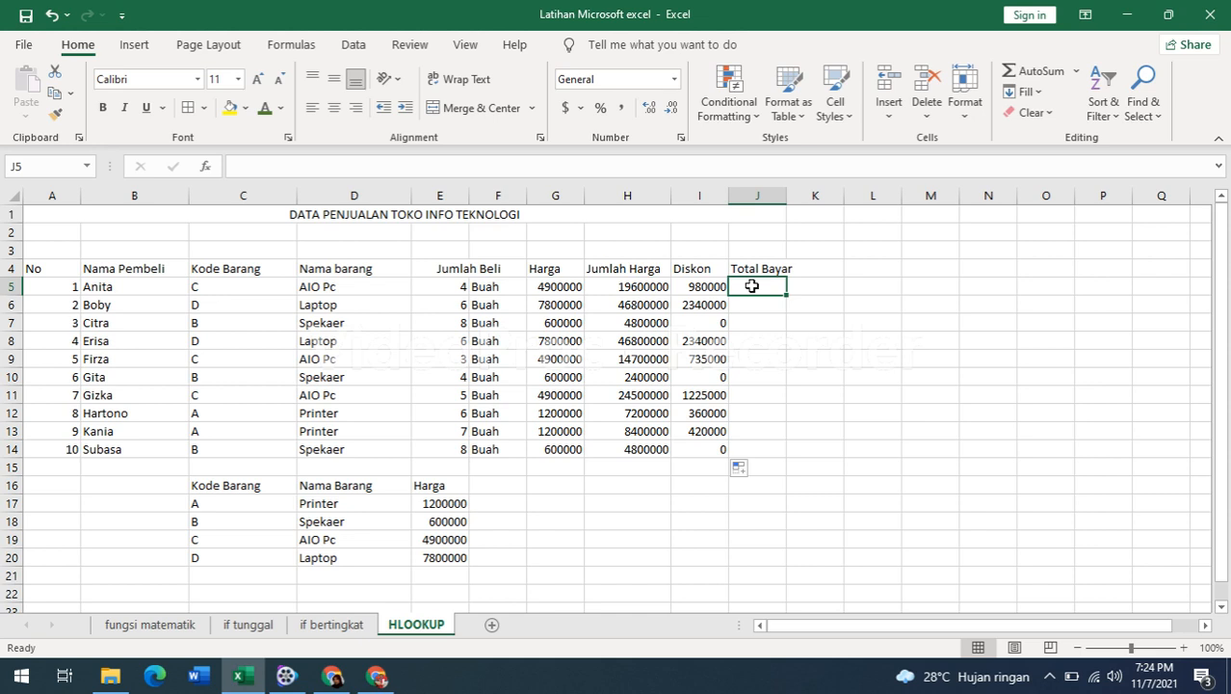
type("=")
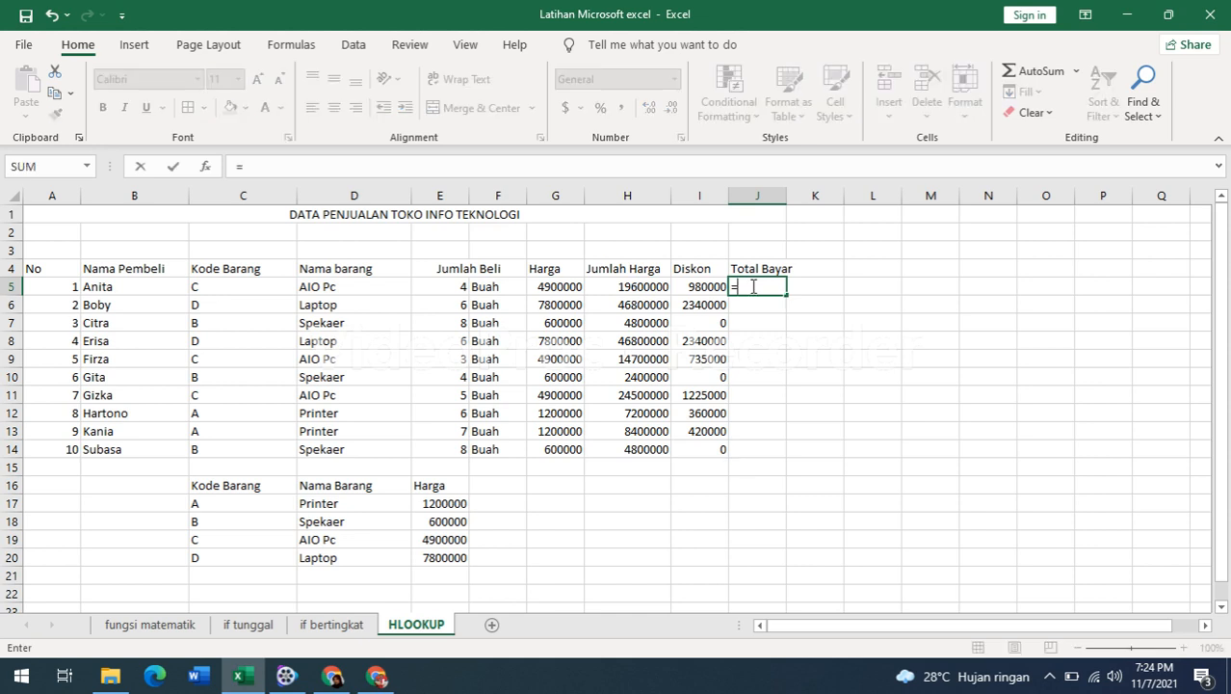
left_click(652, 286)
type("-")
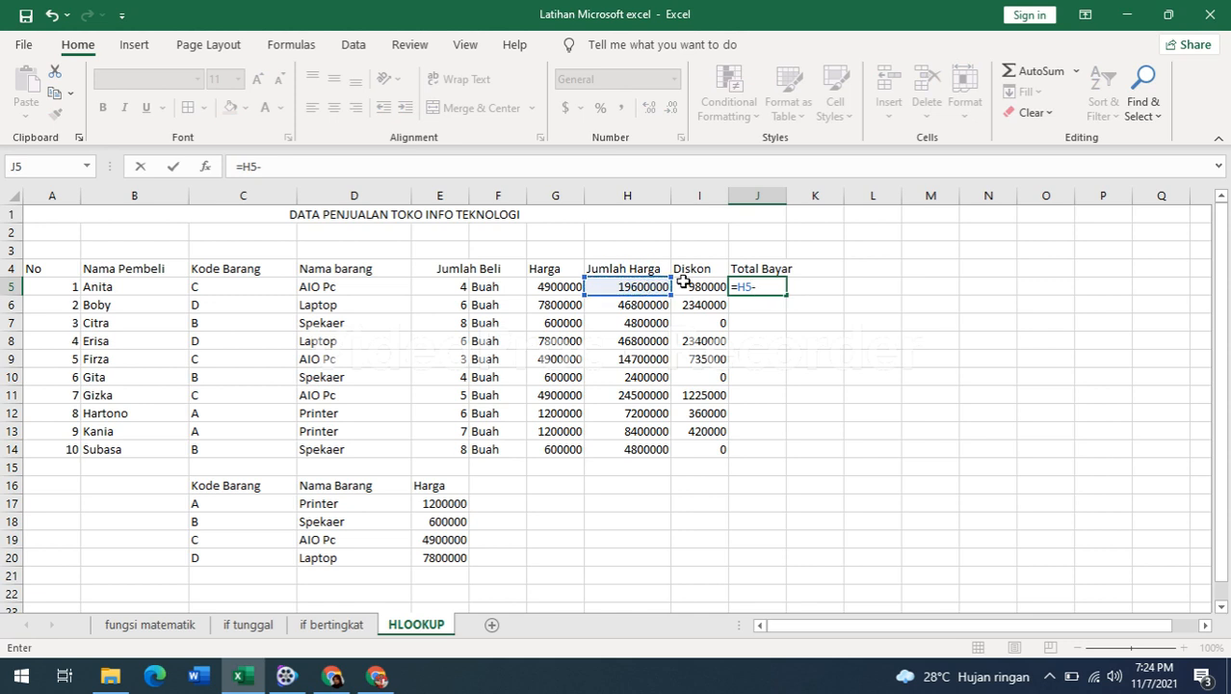
left_click(695, 281)
key("Return")
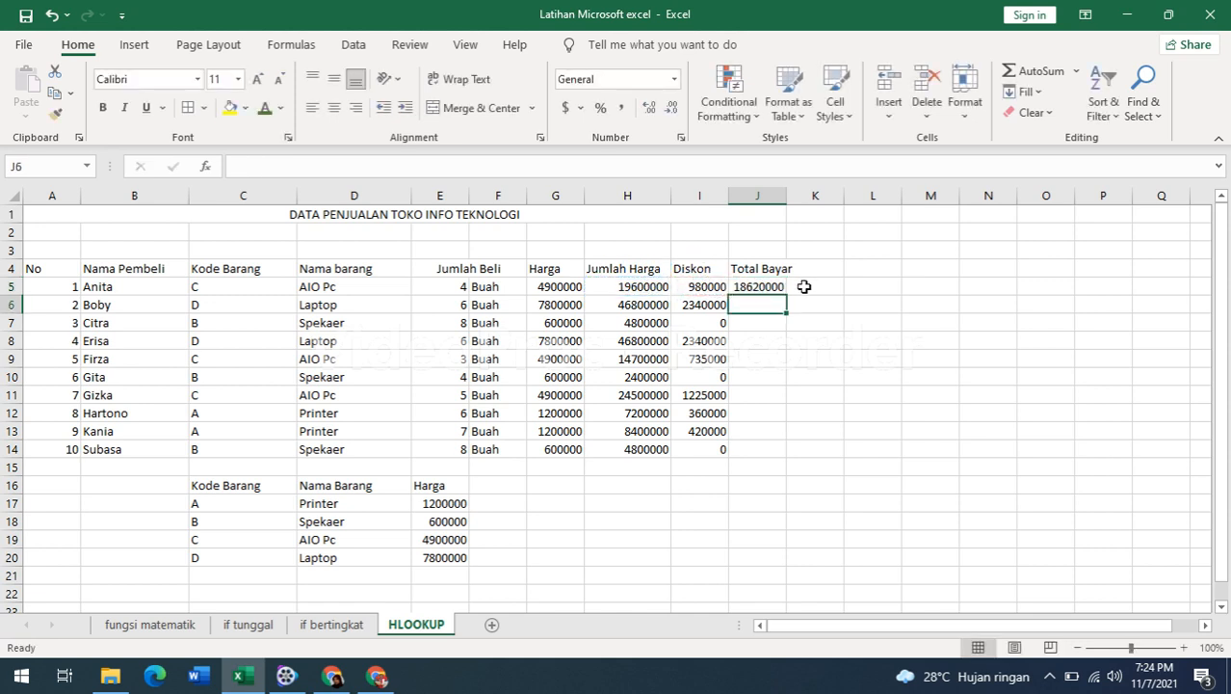
left_click(774, 286)
left_click_drag(785, 295, 779, 449)
left_click(911, 391)
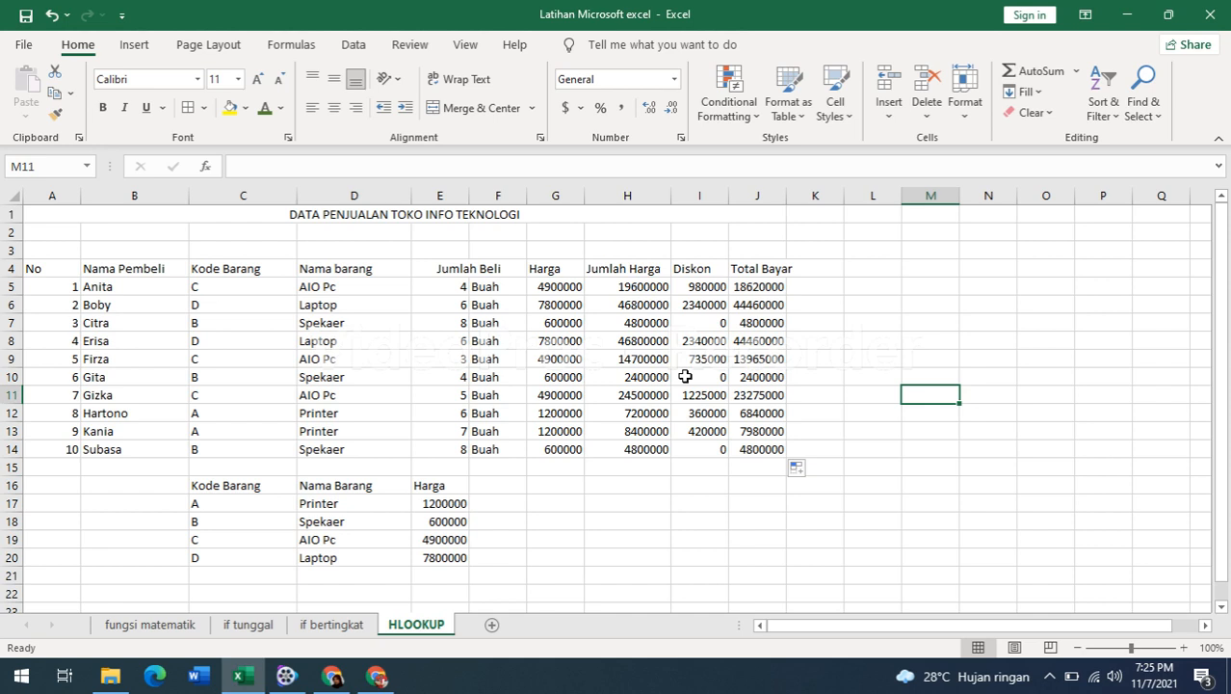
- Format G5:J14 as Accounting with the Rp Indonesian symbol and widen column H to fit its amounts
left_click_drag(545, 287, 747, 443)
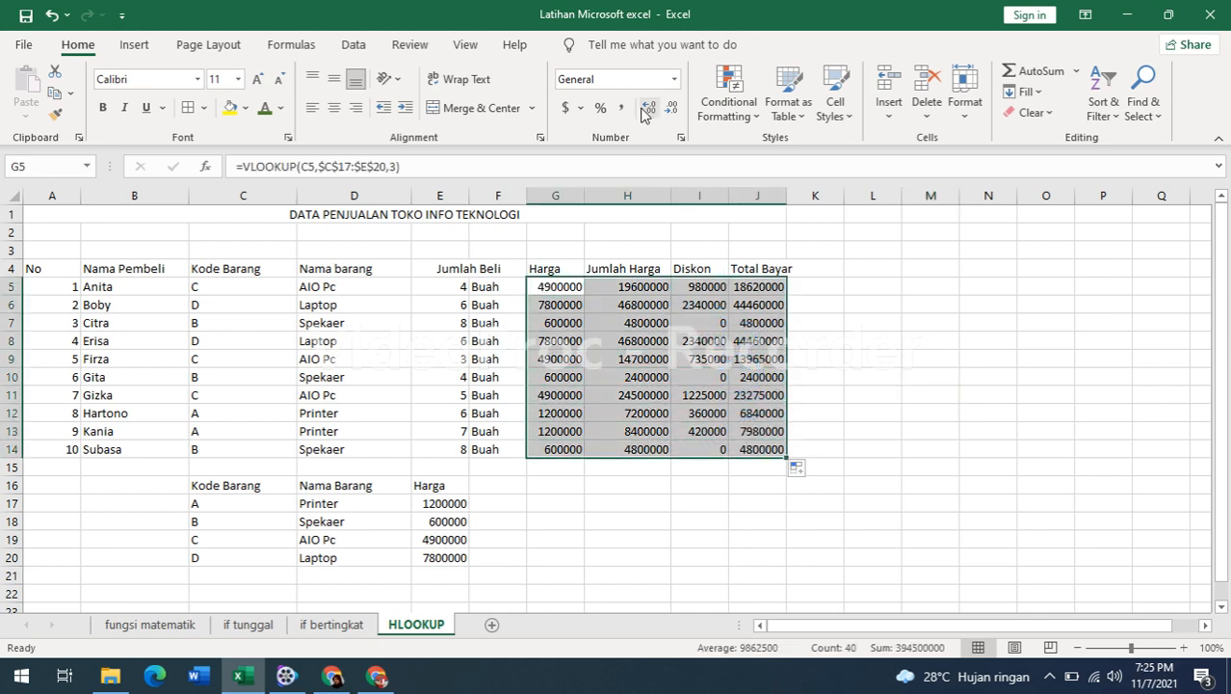
left_click(680, 139)
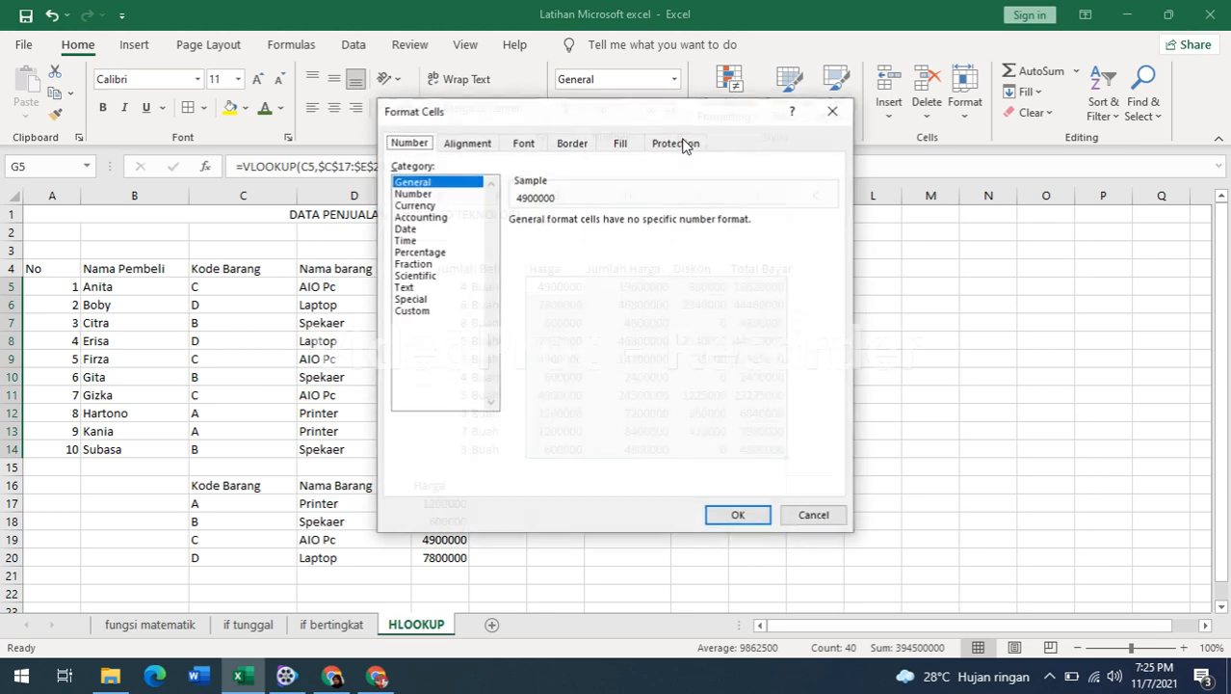
left_click(412, 218)
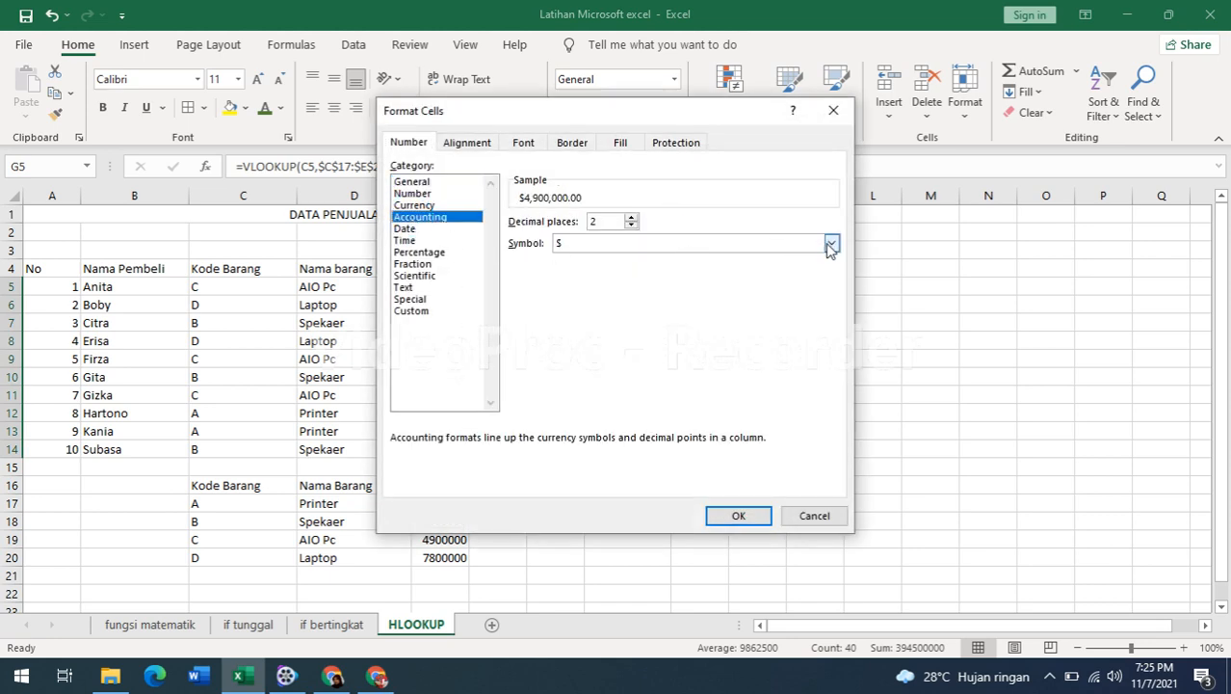
left_click(831, 244)
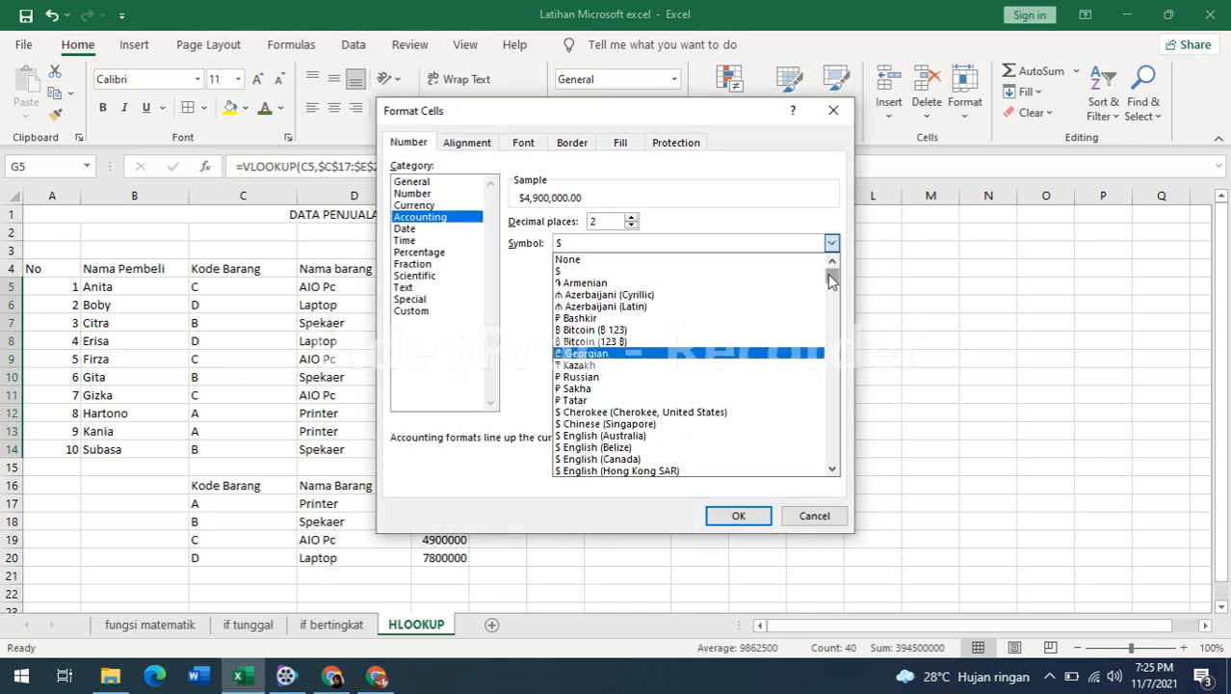
left_click(831, 293)
left_click_drag(831, 294, 831, 356)
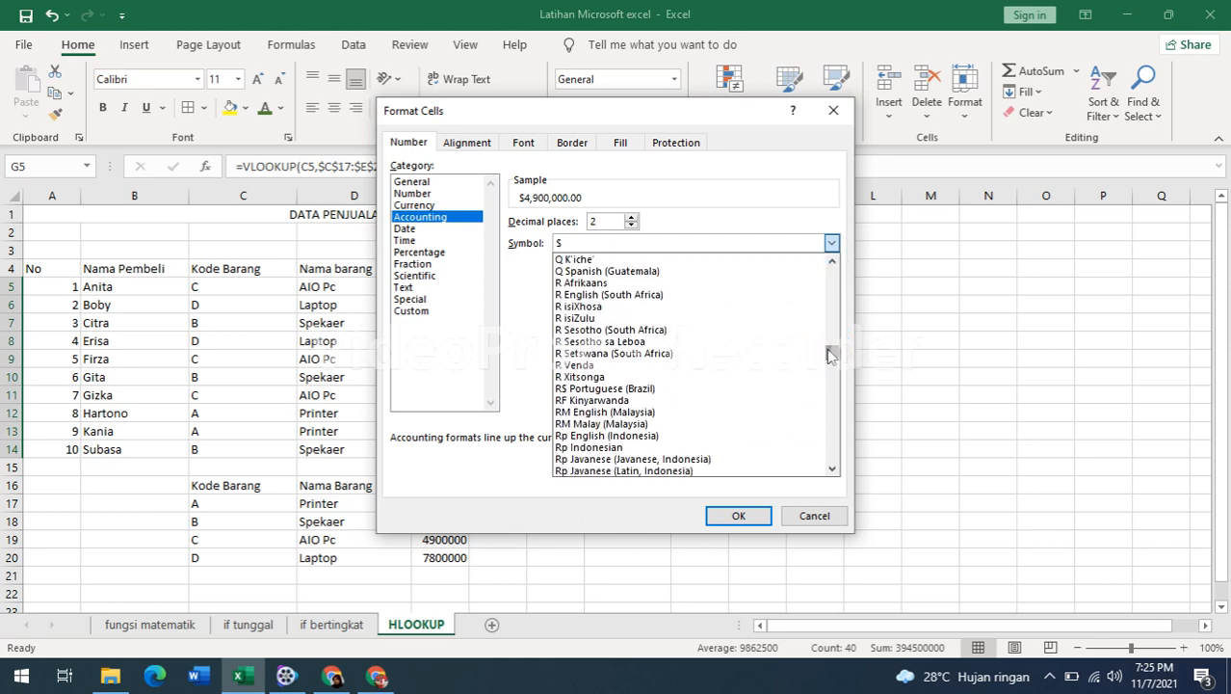
left_click(674, 447)
left_click(718, 515)
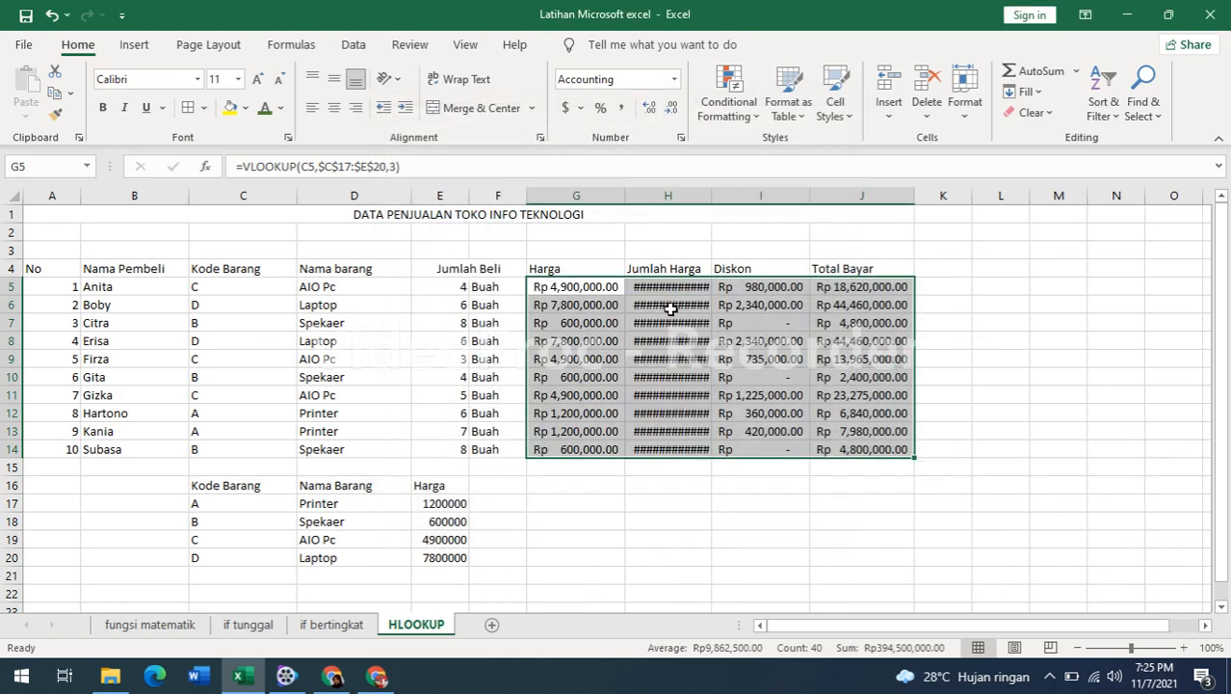
left_click_drag(711, 199, 724, 200)
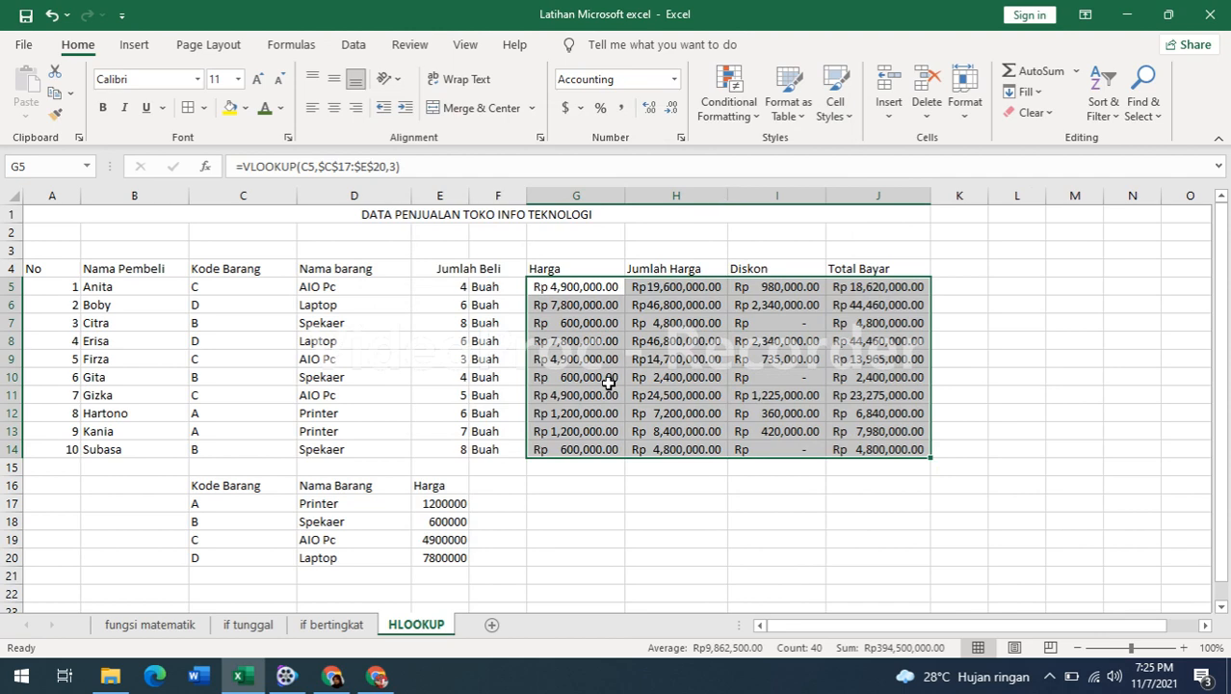
left_click(659, 553)
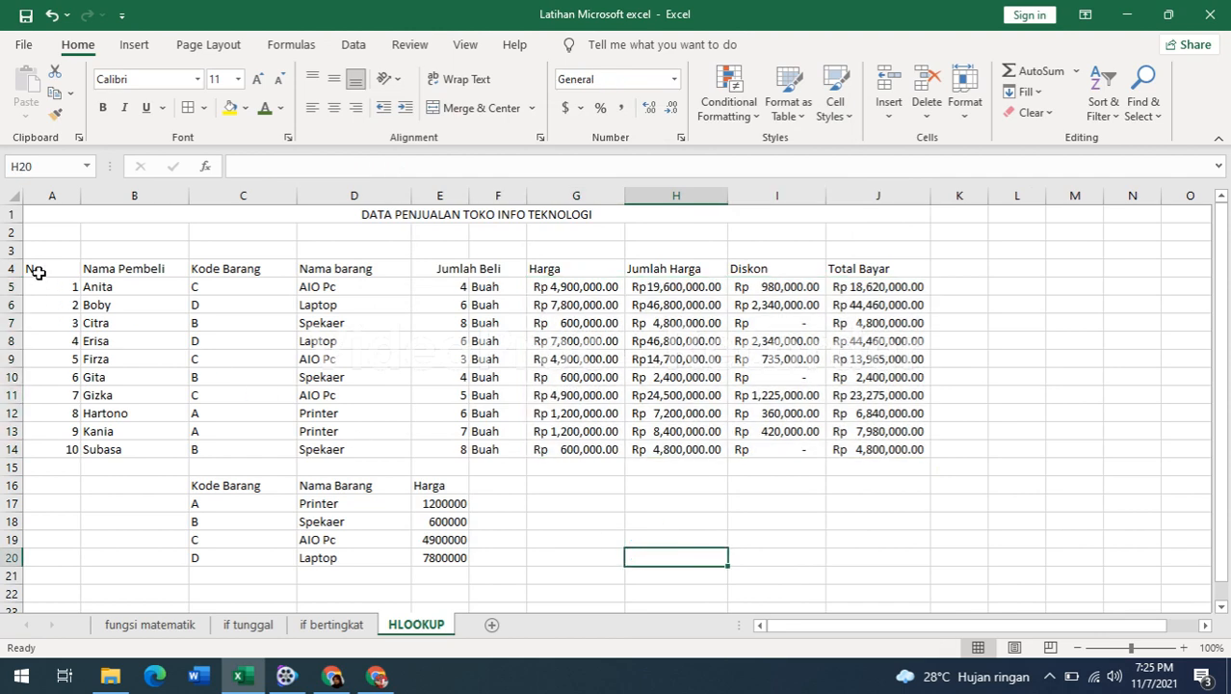
- Apply all borders to the sales table A4:J14 and to the item lookup table C16:E20
left_click_drag(39, 270, 915, 449)
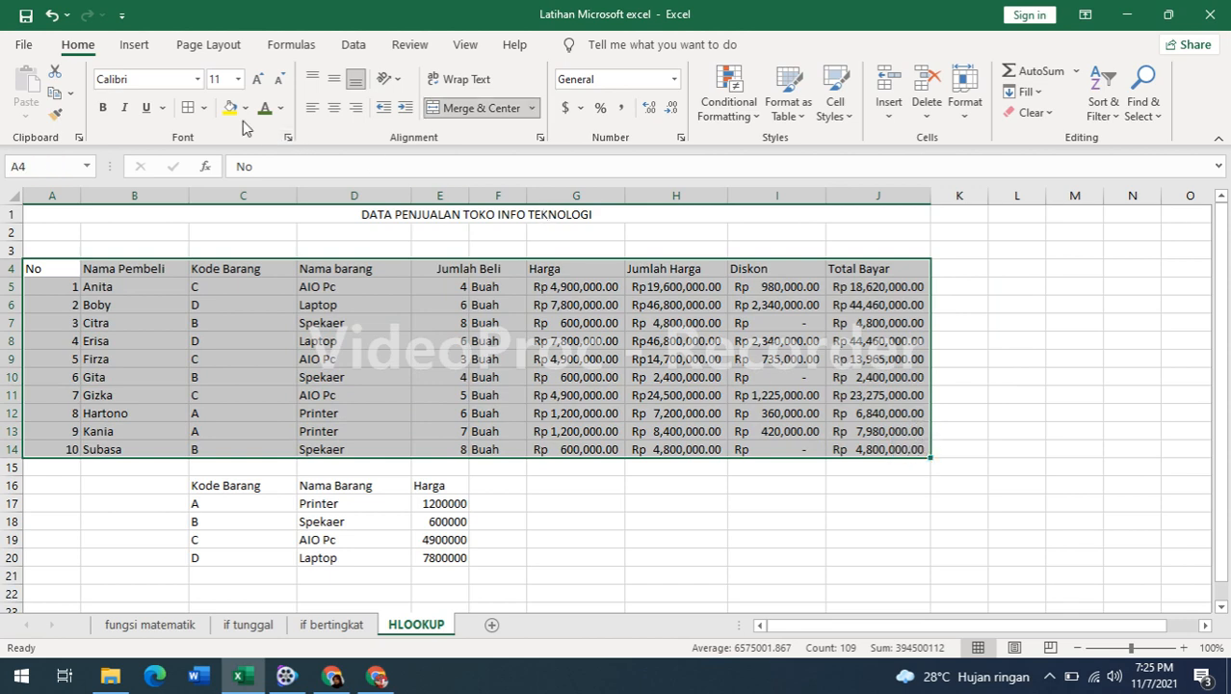
left_click(187, 110)
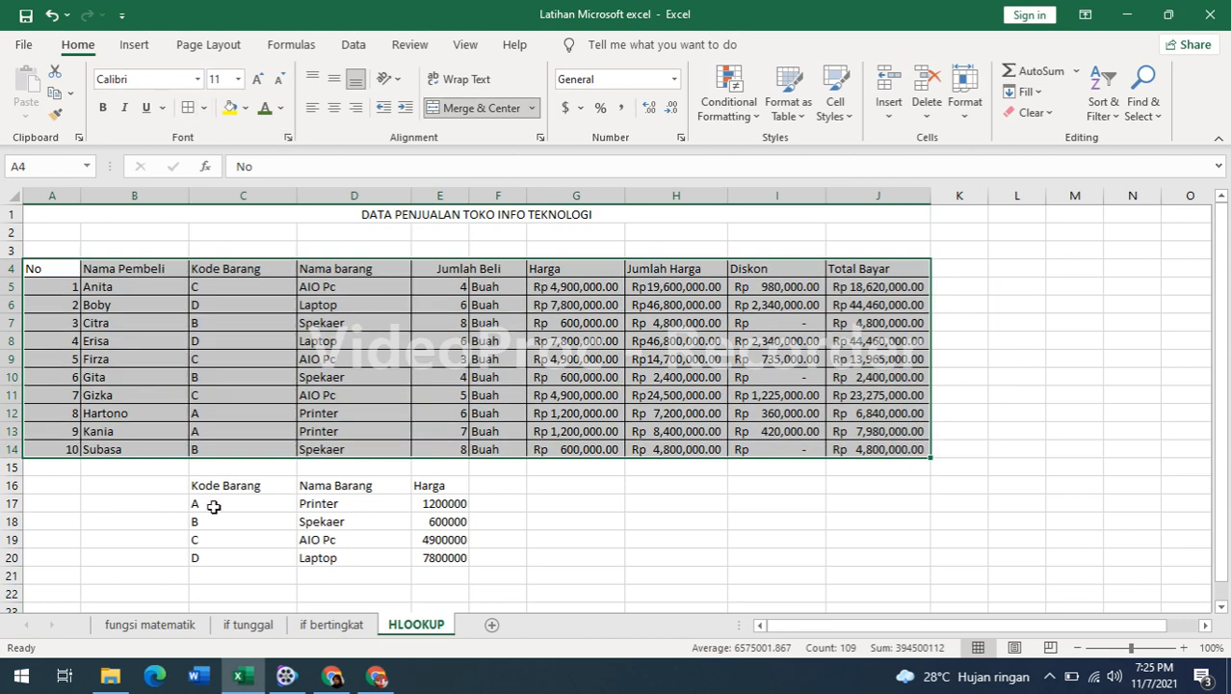
left_click_drag(193, 485, 457, 557)
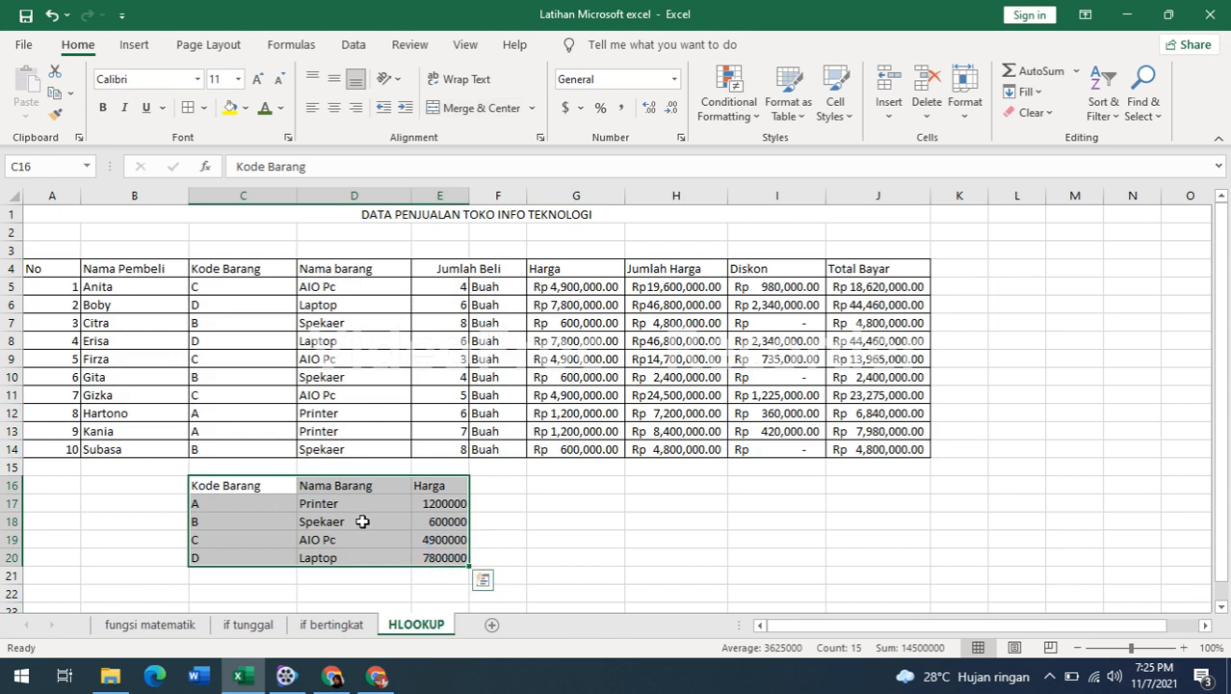
left_click(188, 108)
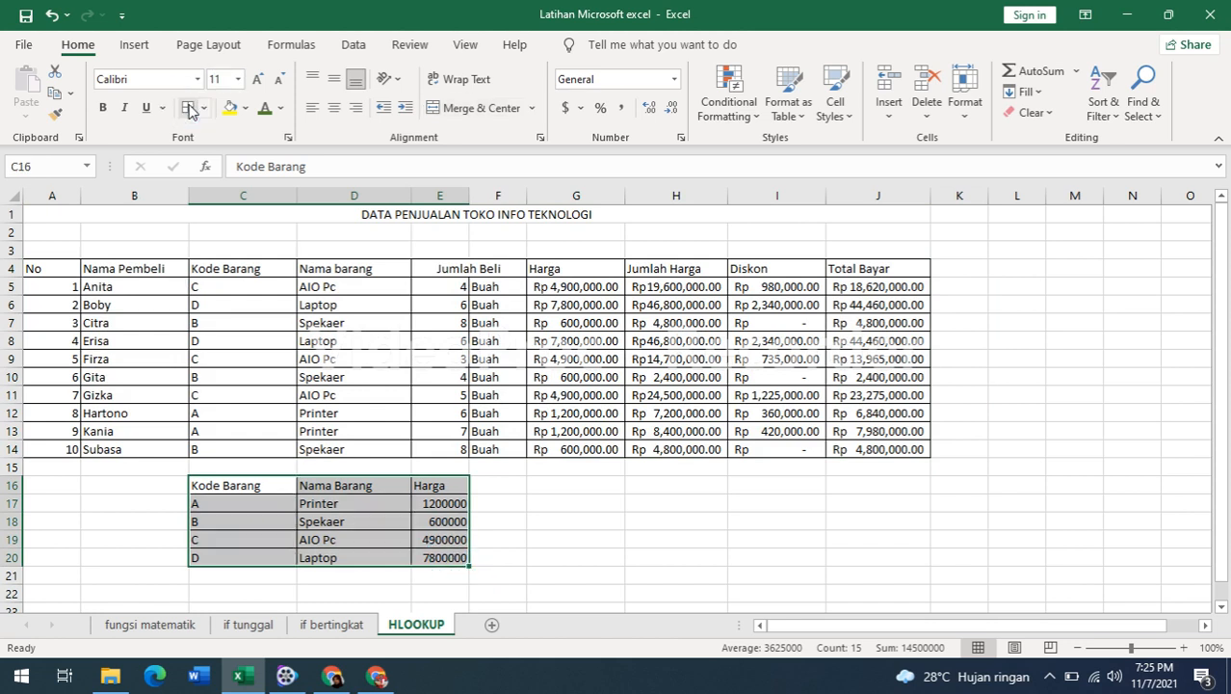